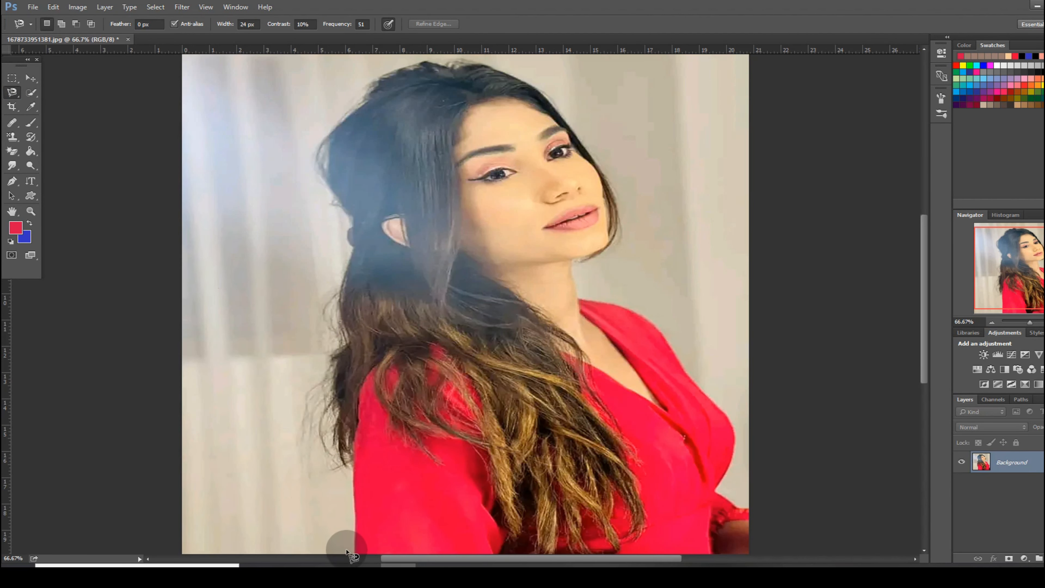
- Outline the woman along her hair, face and dress with the Magnetic Lasso and close the selection at the photo's lower edge
scroll(351, 542, down, 3)
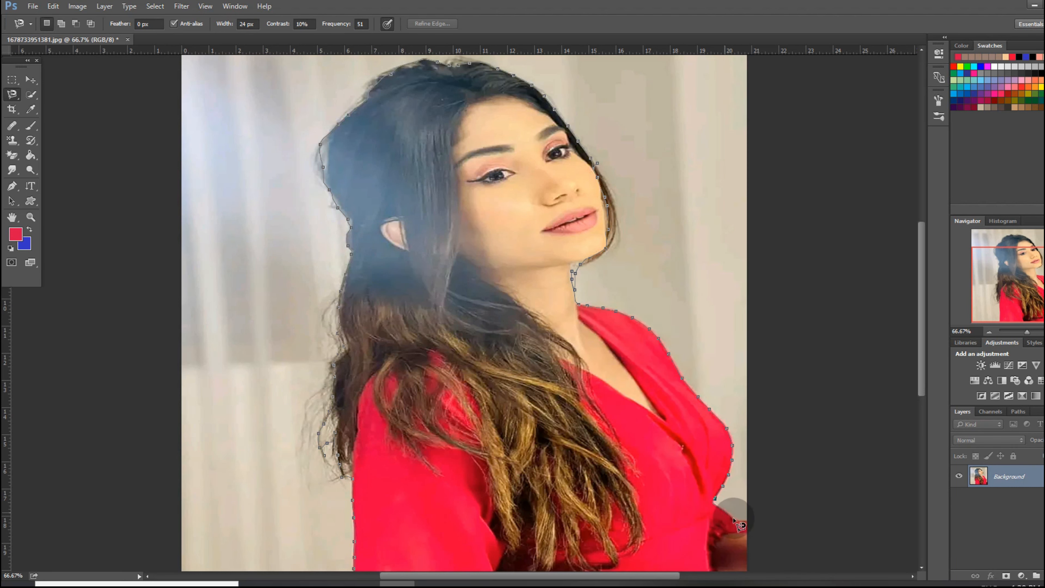
scroll(758, 570, down, 2)
click(355, 531)
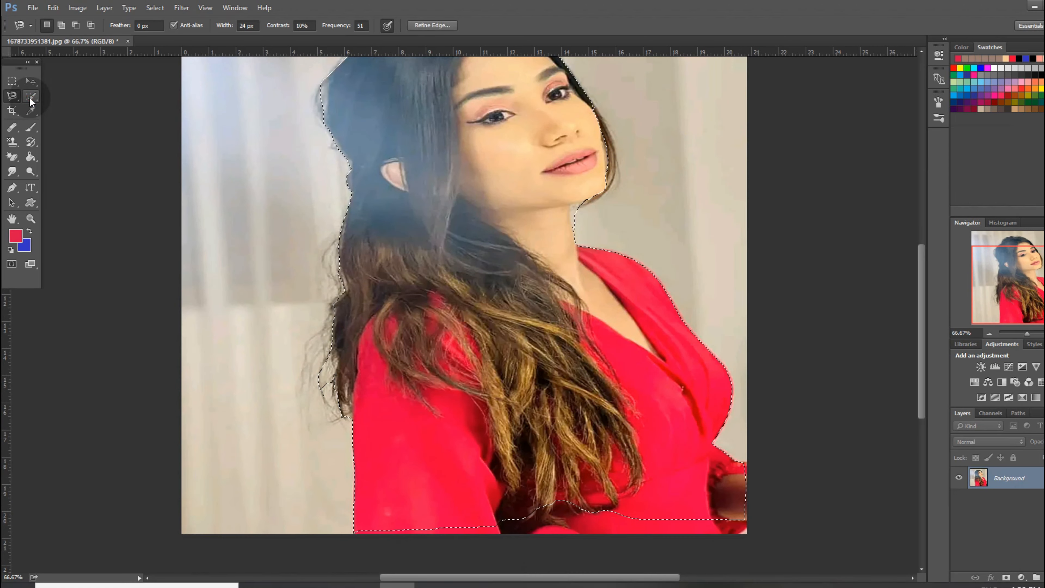
- Add the missing strip of the dress along the photo's lower edge to the selection with the Quick Selection tool
click(31, 96)
click(66, 25)
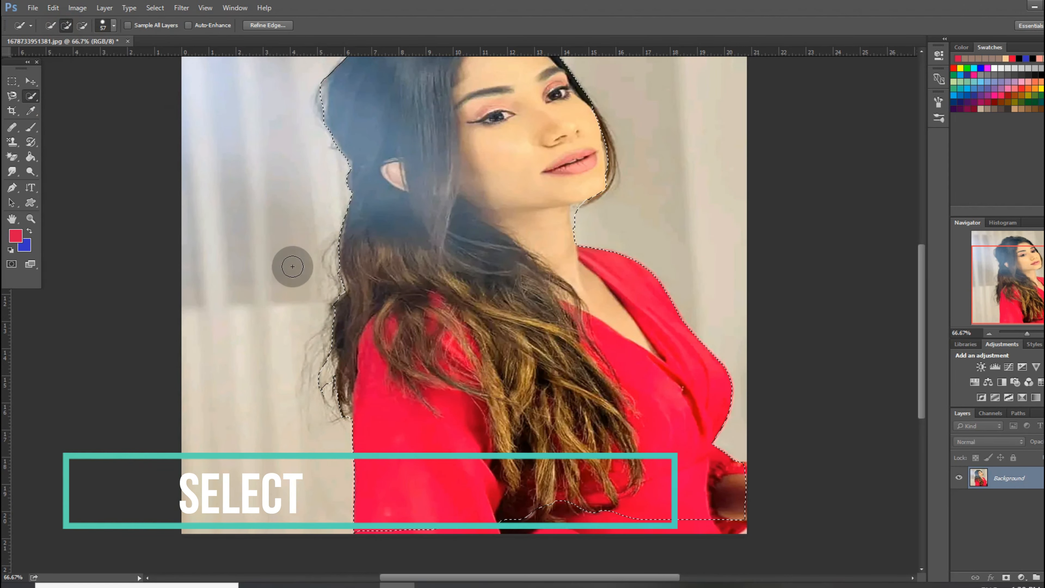
mouse_move(395, 534)
mouse_down()
mouse_move(463, 509)
mouse_move(646, 529)
mouse_move(730, 512)
mouse_up()
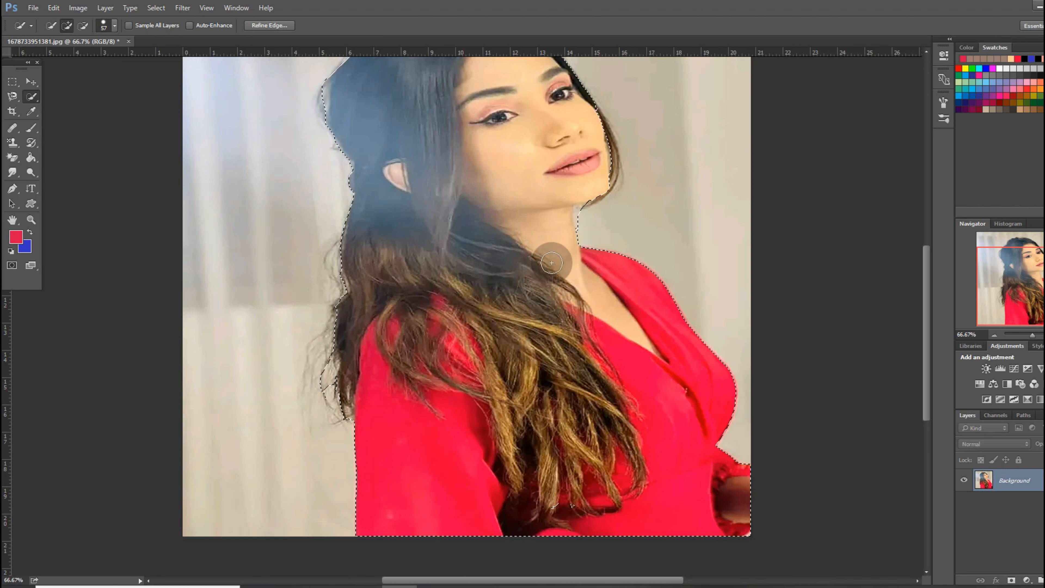
- Add the strands of hair beside the woman's cheek and chin to the selection
click(83, 25)
click(66, 26)
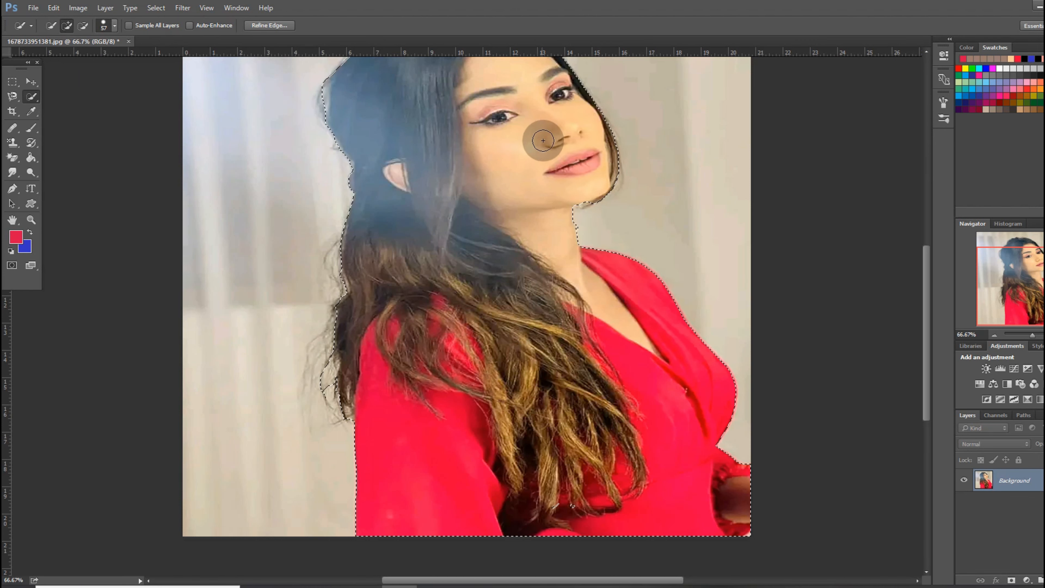
scroll(543, 140, up, 3)
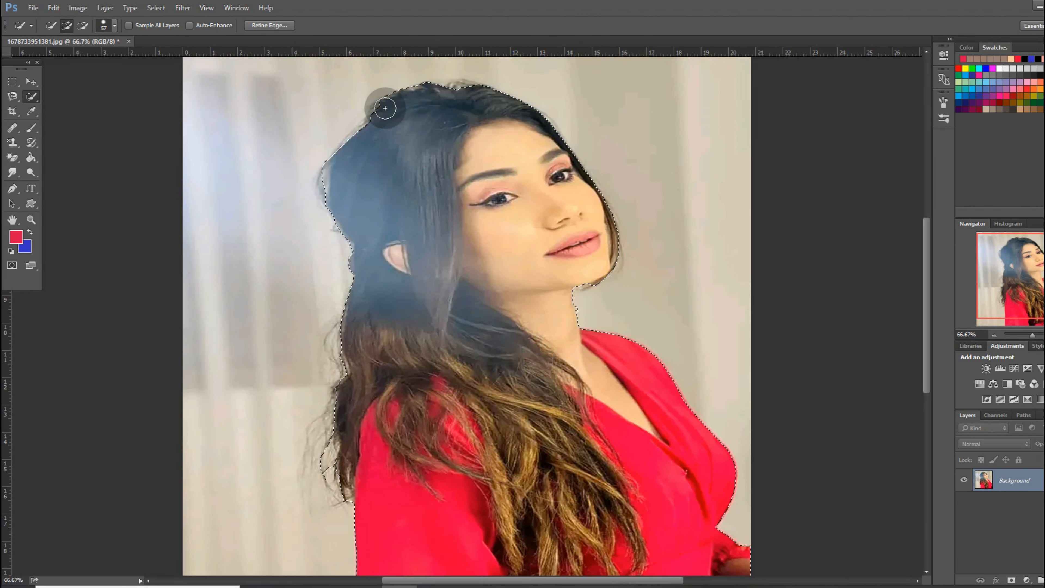
scroll(347, 174, down, 4)
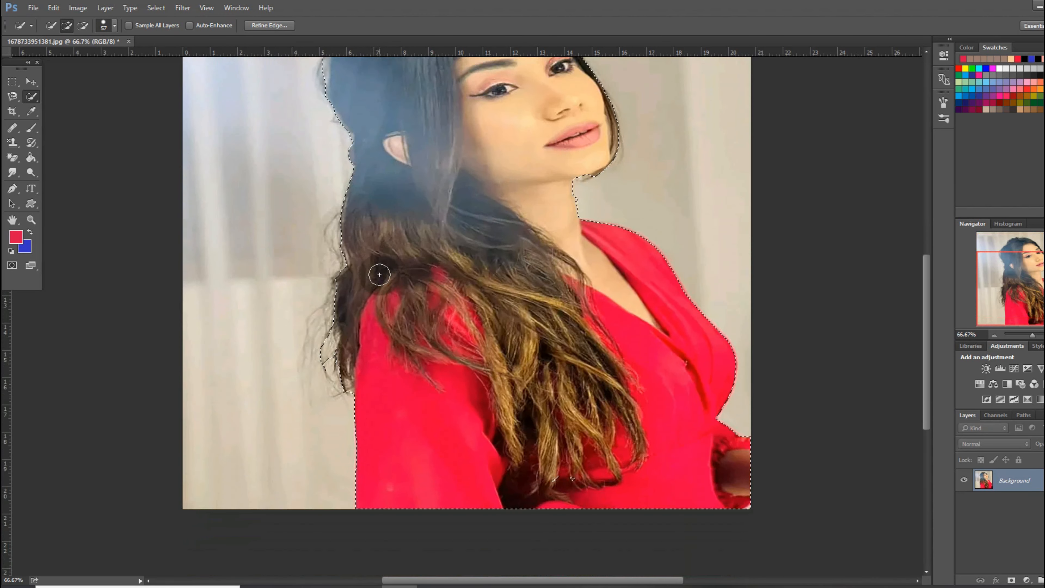
- Reduce the Quick Selection brush to 19 px and subtract the background around the hair ends near the shoulder from the selection
click(84, 25)
right_click(337, 334)
click(115, 28)
click(62, 58)
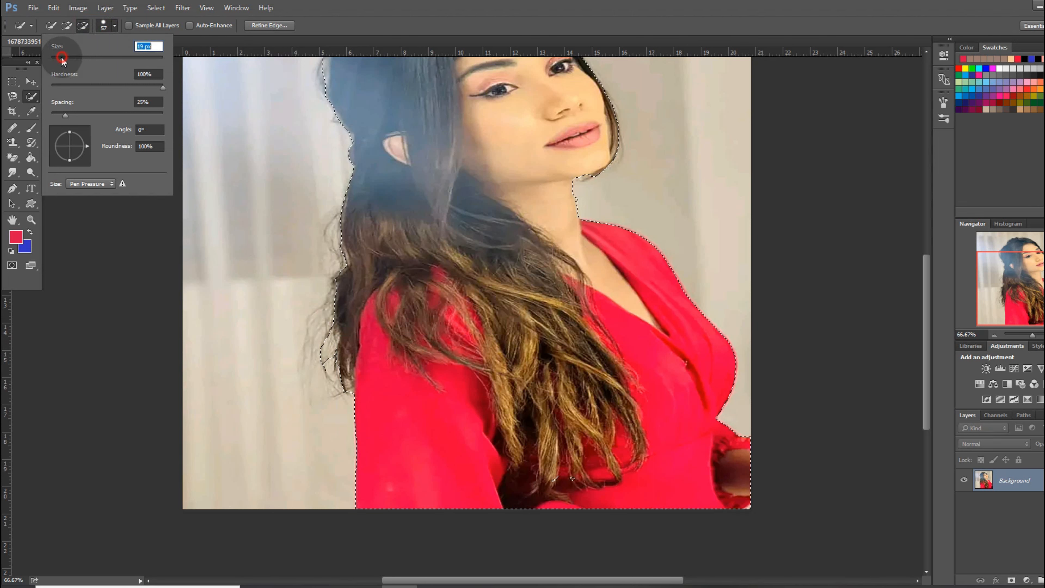
click(328, 360)
mouse_move(333, 341)
mouse_down()
mouse_move(379, 352)
mouse_move(366, 381)
mouse_up()
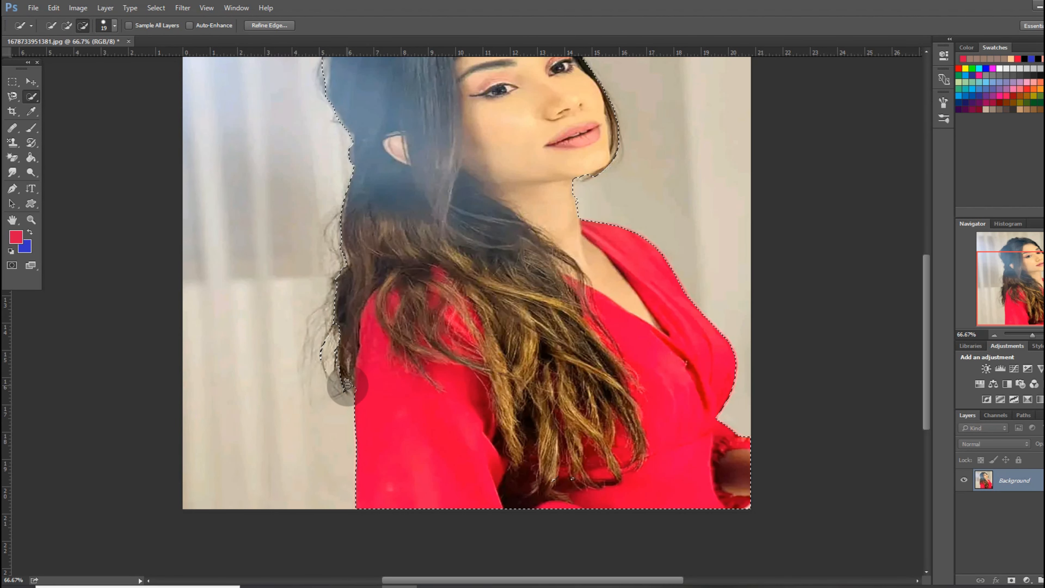
- Copy the selected woman from the Background onto a new layer and check the cutout by toggling the Background's visibility
click(67, 25)
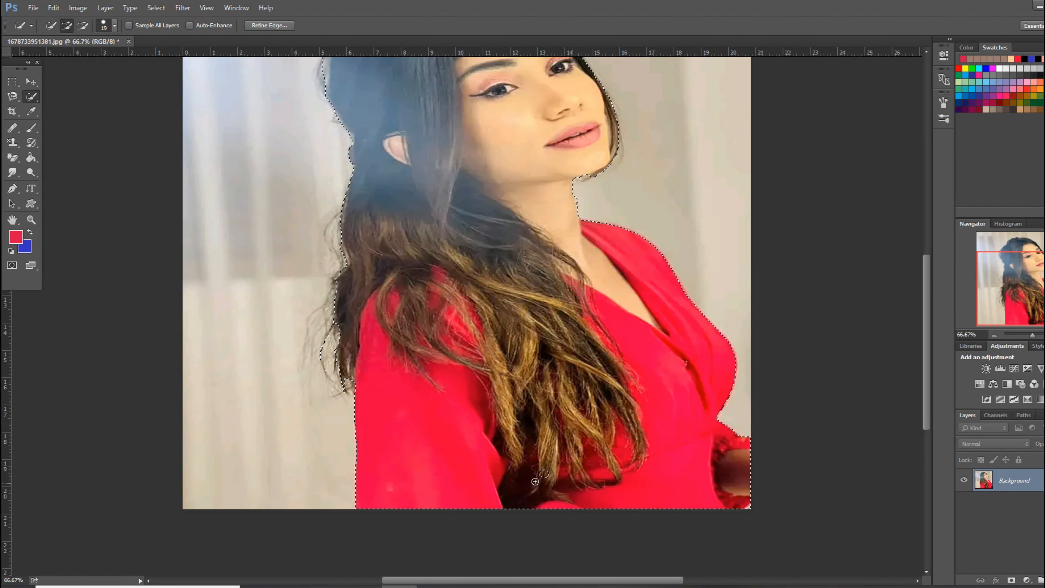
scroll(544, 354, up, 6)
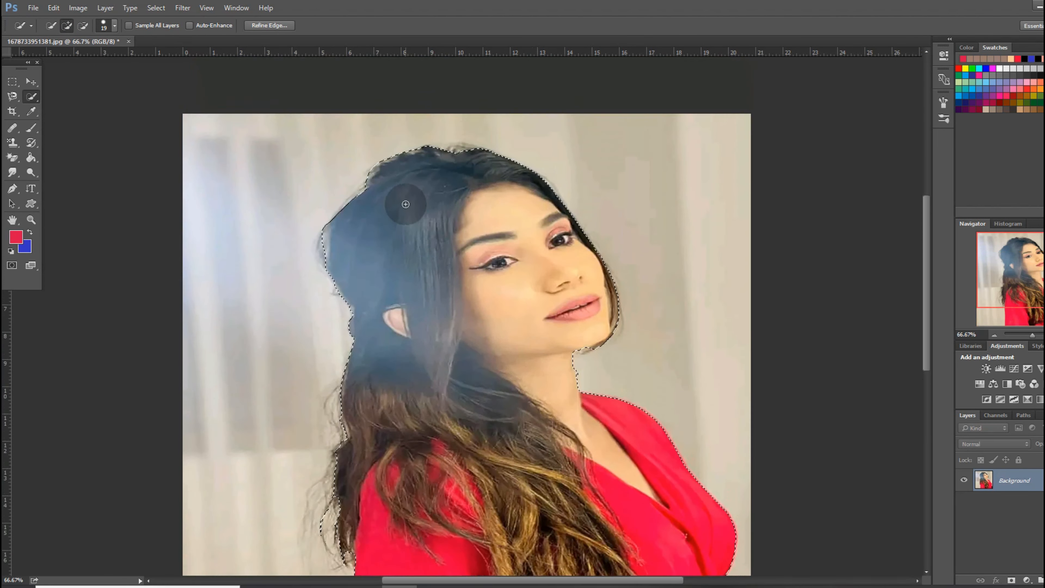
scroll(545, 350, down, 2)
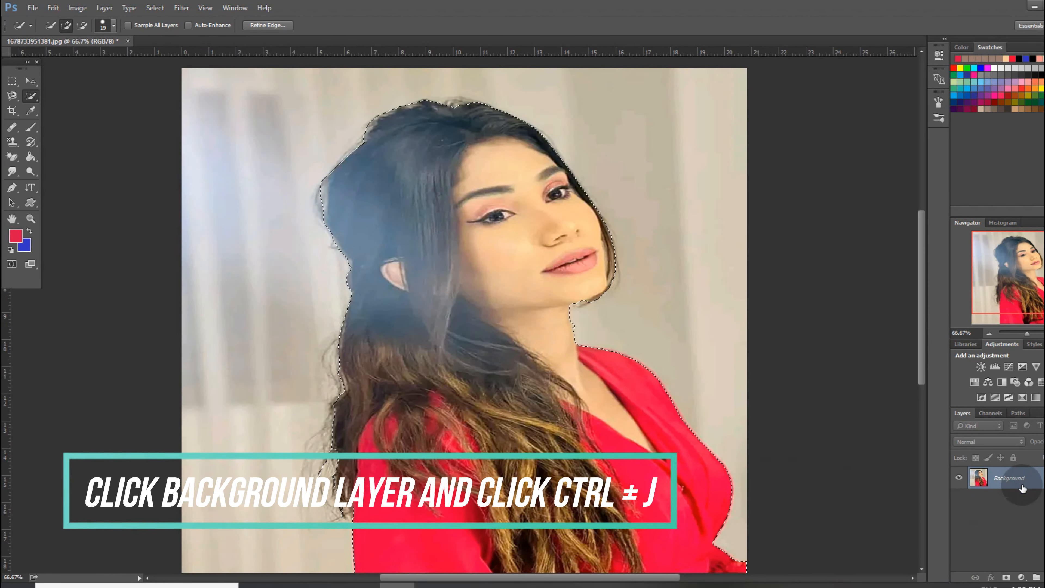
key(ctrl+j)
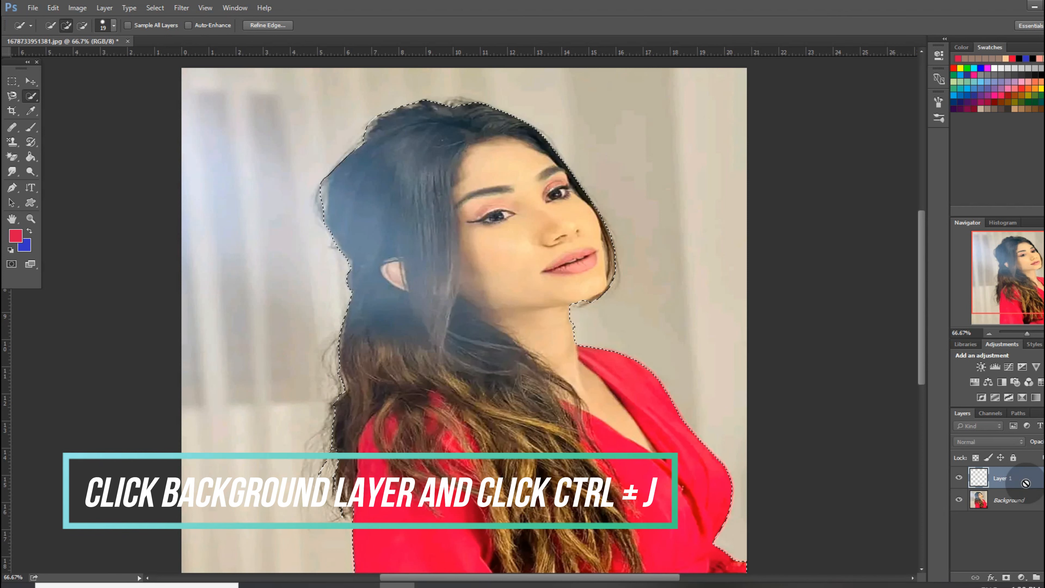
click(963, 500)
click(962, 496)
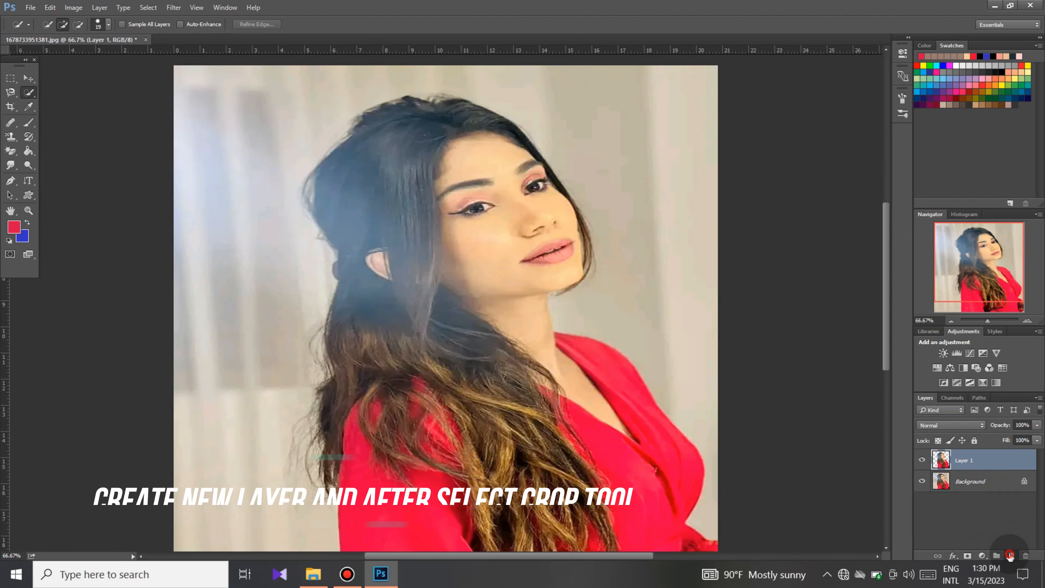
- Create a new empty layer and place it between Layer 1 and the Background
click(1011, 556)
drag(967, 462, 967, 488)
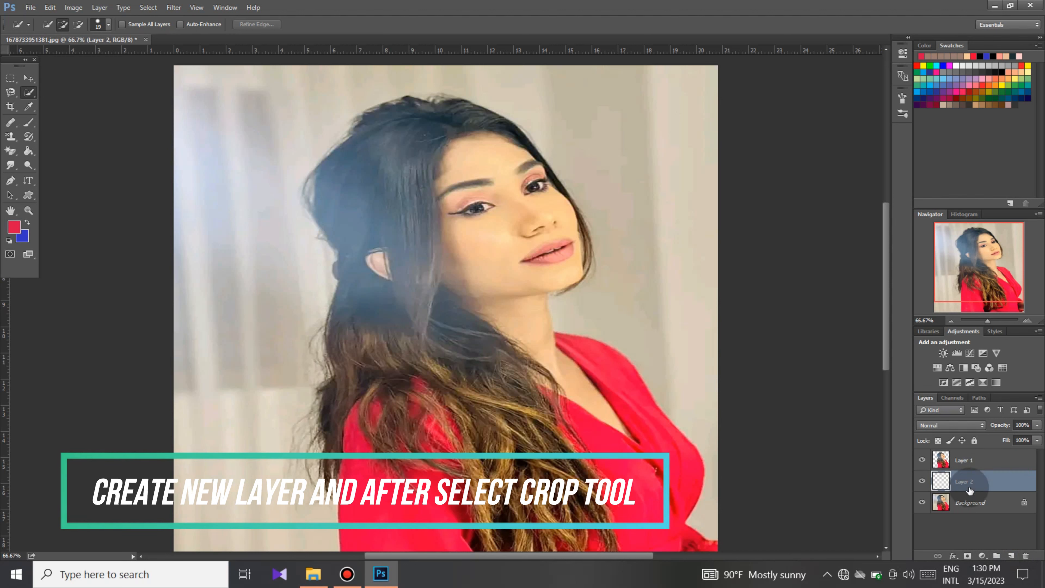
- Extend the crop frame beyond both sides and the lower edge of the photo with the Crop tool
click(11, 107)
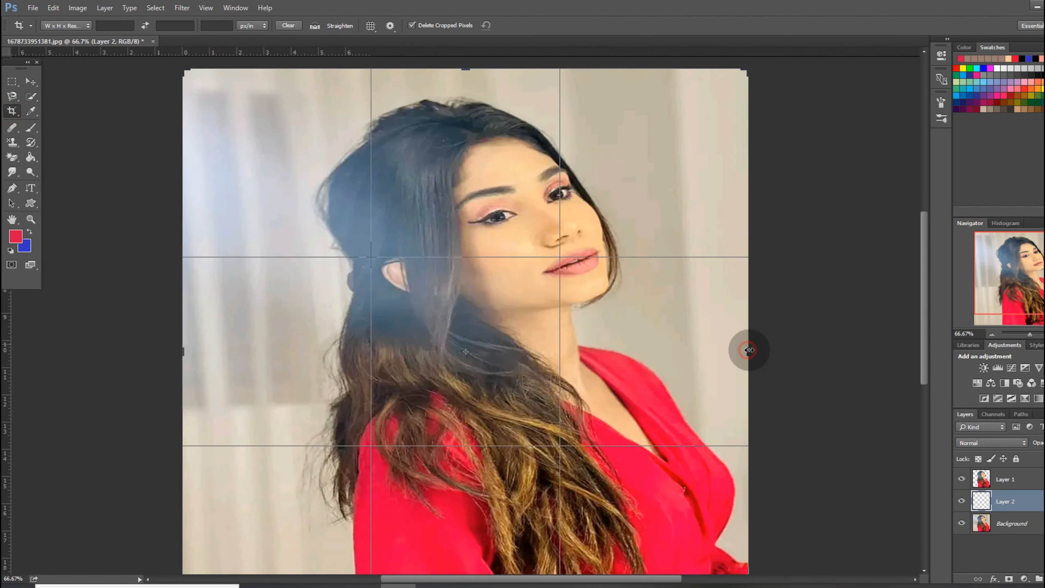
drag(715, 337, 768, 340)
mouse_move(144, 350)
mouse_down()
mouse_move(88, 345)
mouse_move(138, 340)
mouse_up()
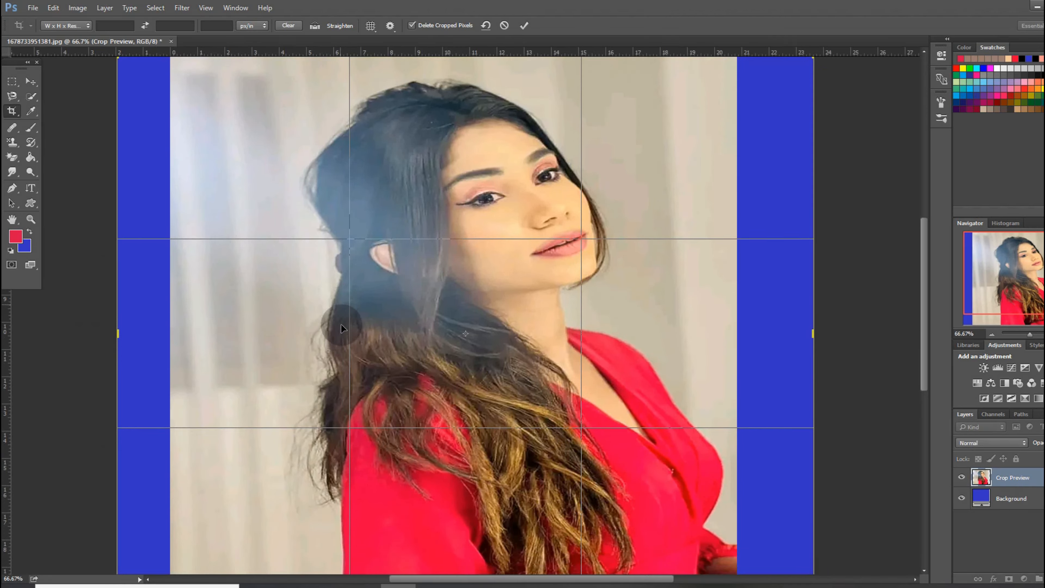
scroll(403, 340, down, 5)
mouse_move(475, 452)
mouse_down()
mouse_move(474, 480)
mouse_move(482, 456)
mouse_up()
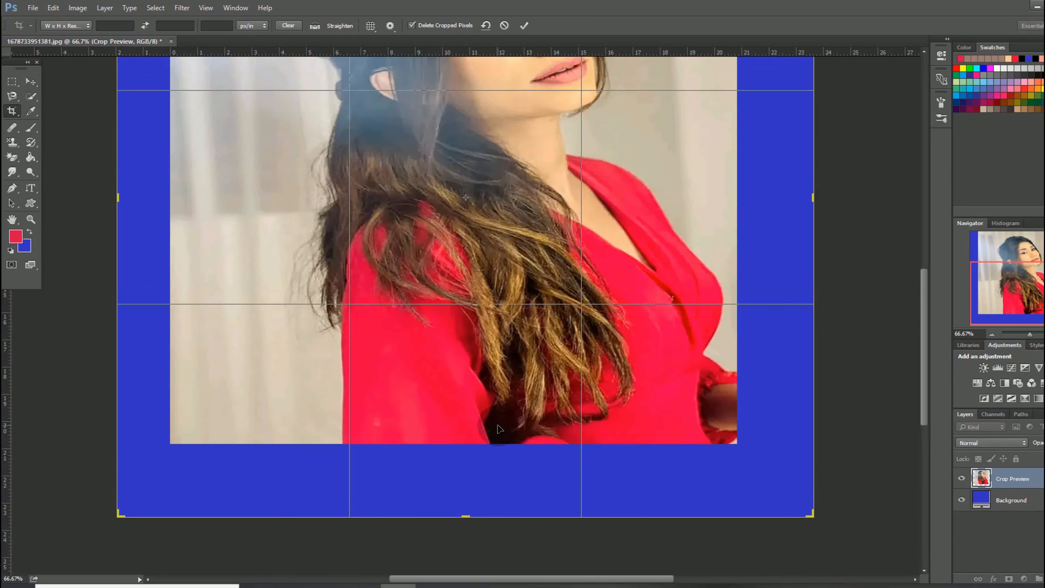
- Extend the crop frame above the photo, narrow the margin behind the woman's back and apply the crop
scroll(499, 428, up, 6)
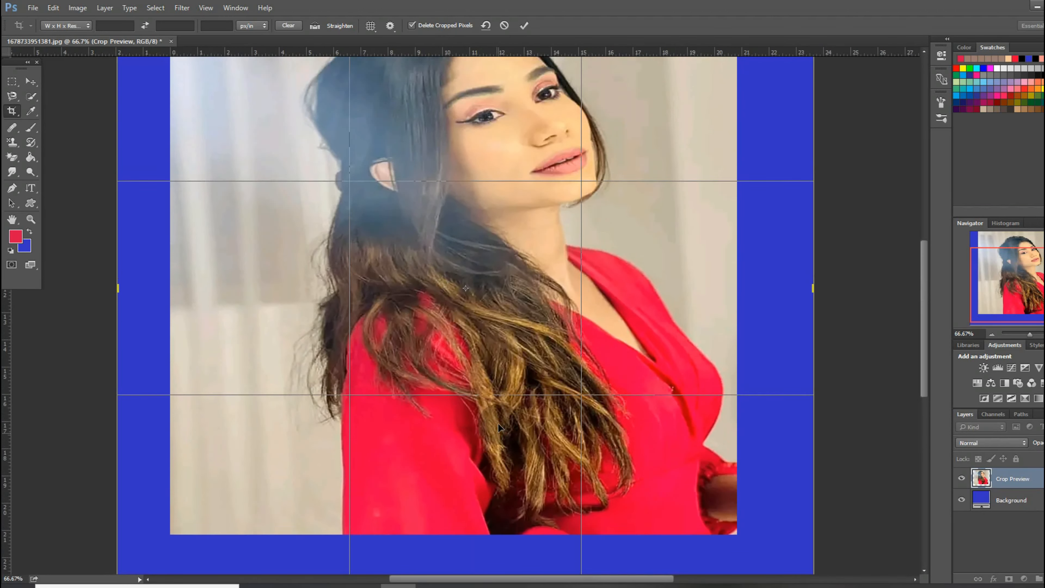
scroll(504, 390, up, 5)
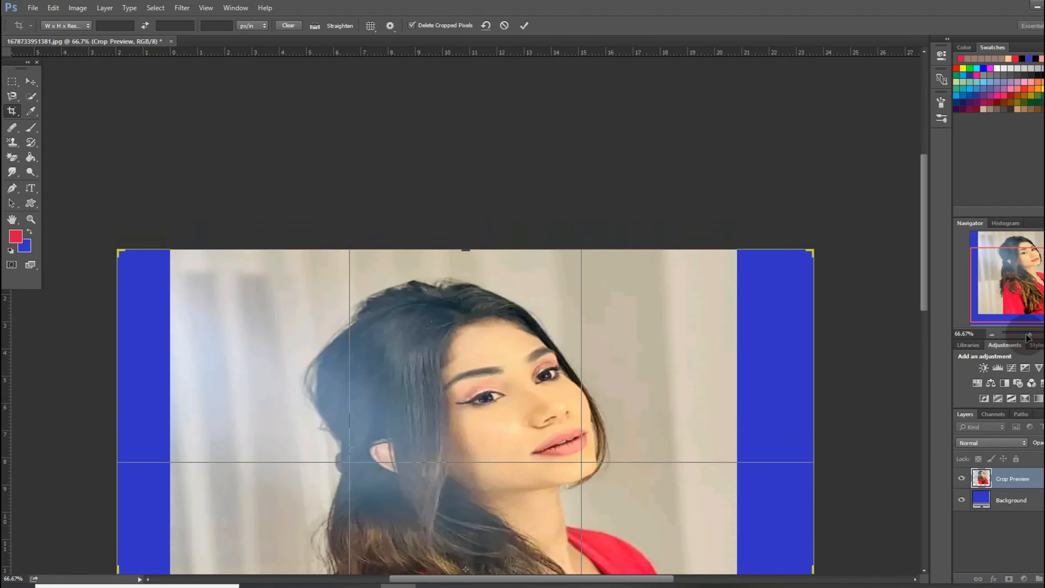
scroll(466, 207, down, 3)
drag(467, 207, 467, 188)
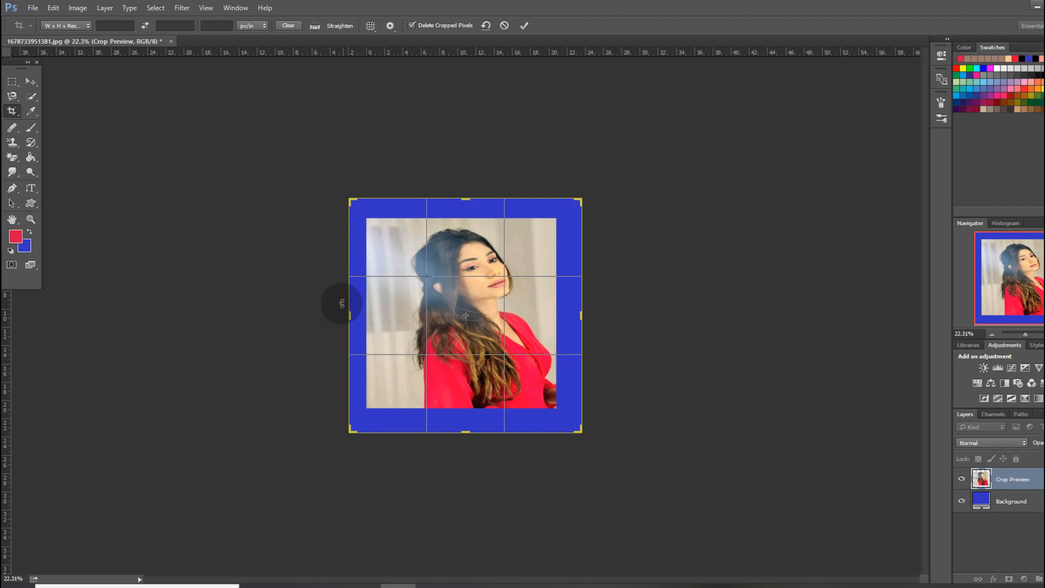
drag(350, 312, 357, 314)
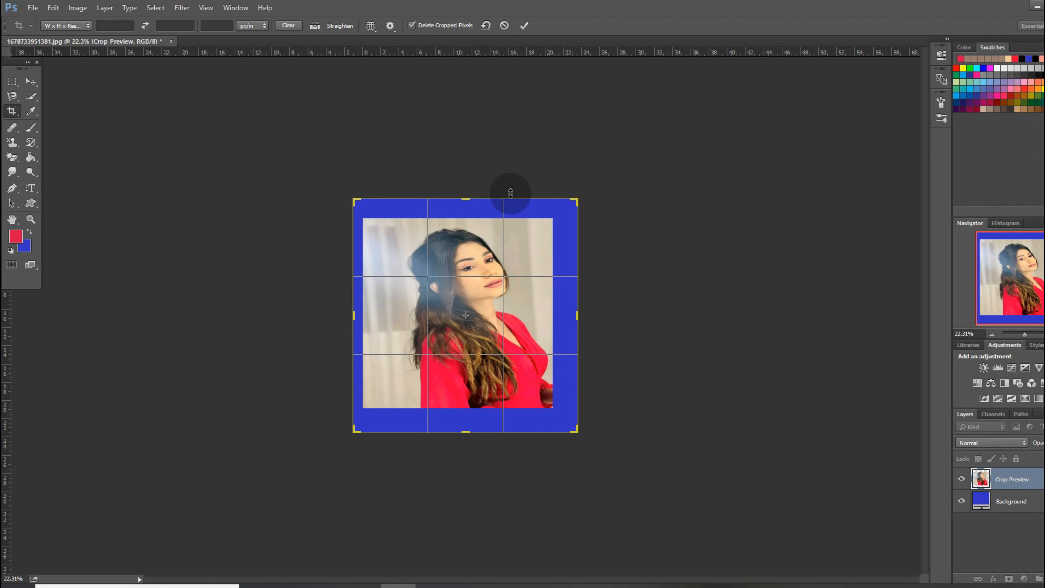
click(524, 25)
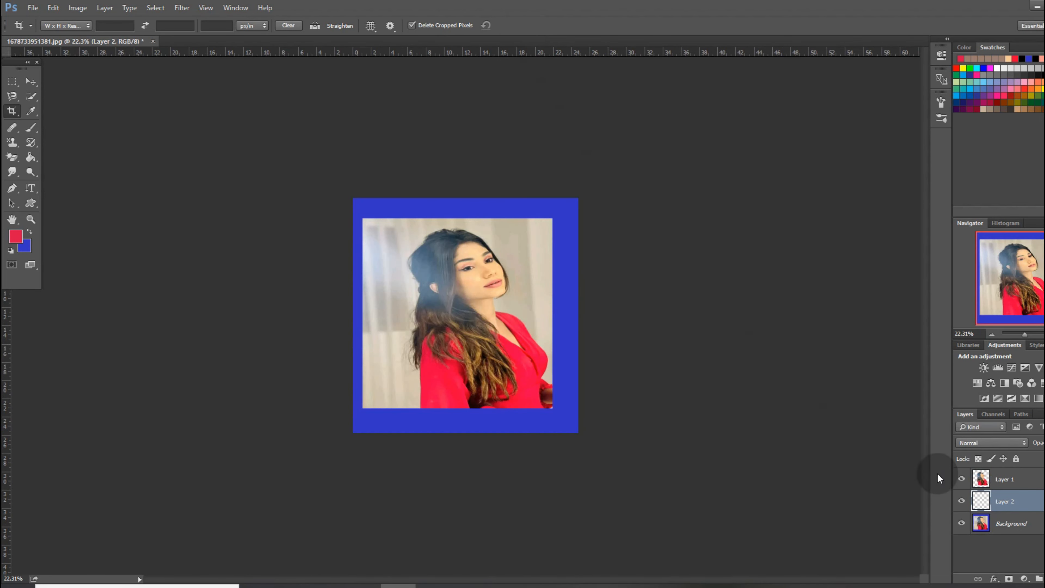
- Delete the Background layer
click(984, 522)
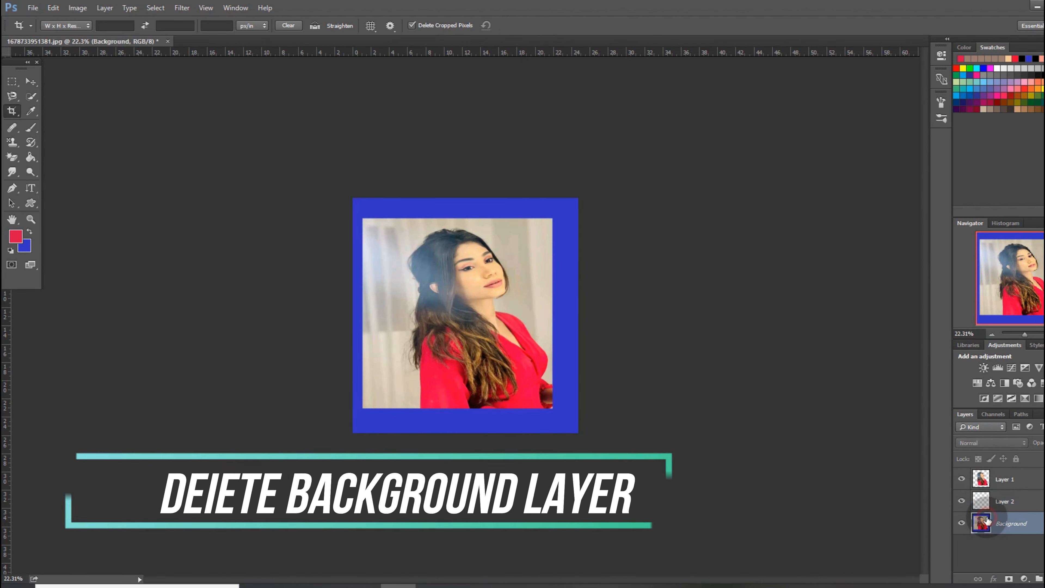
click(1026, 555)
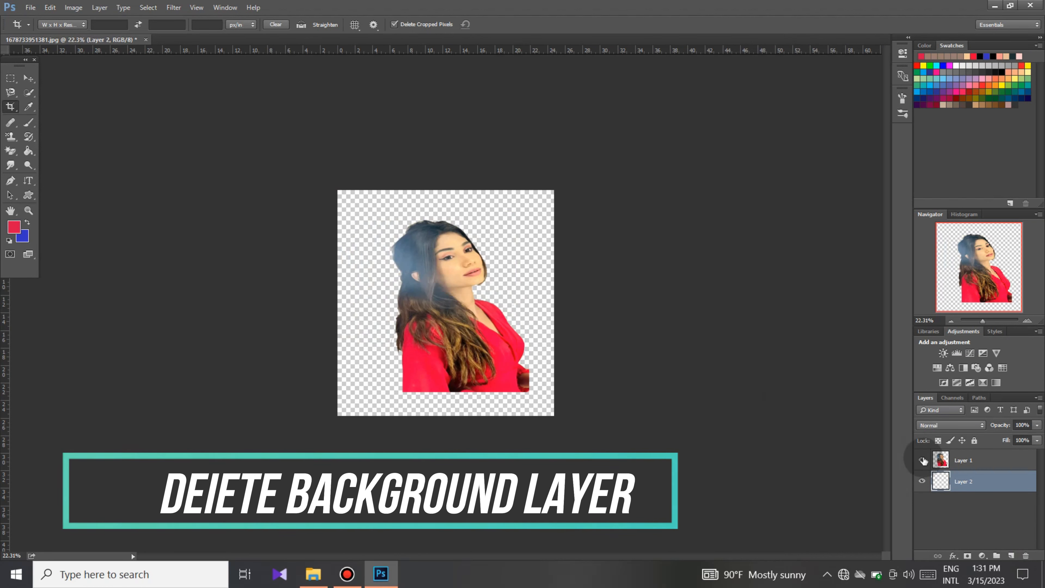
- Enlarge the transparent canvas below the woman and on the side she faces with the Crop tool and apply the crop
click(11, 92)
key(c)
drag(338, 303, 343, 305)
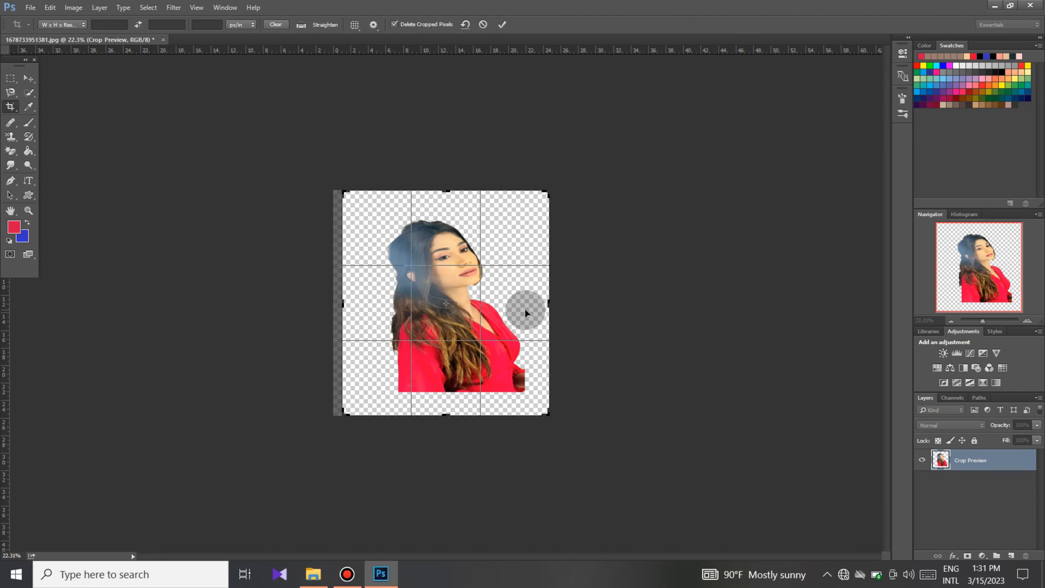
drag(448, 413, 448, 421)
drag(549, 301, 554, 301)
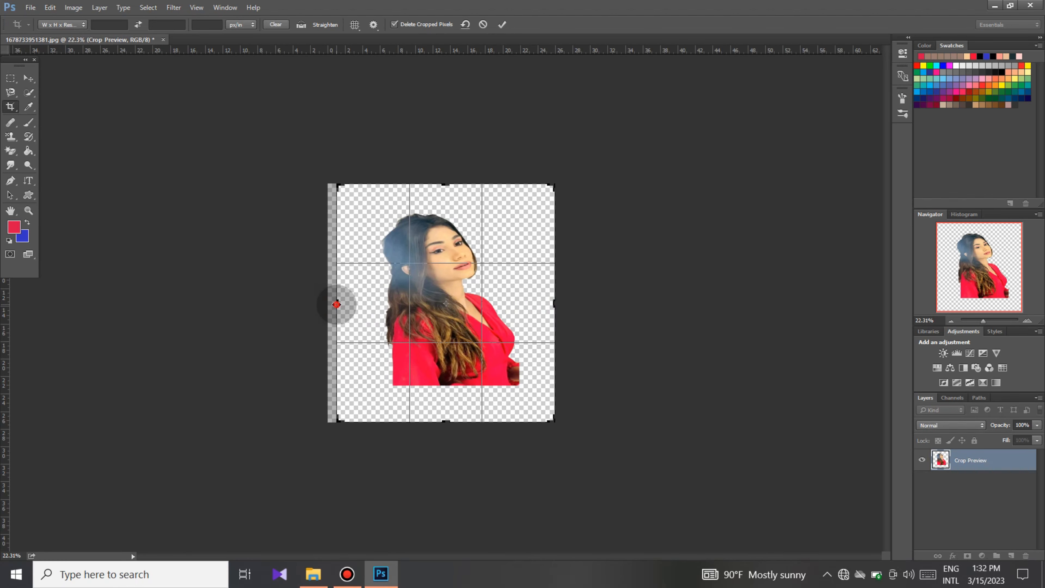
drag(337, 305, 337, 305)
click(502, 24)
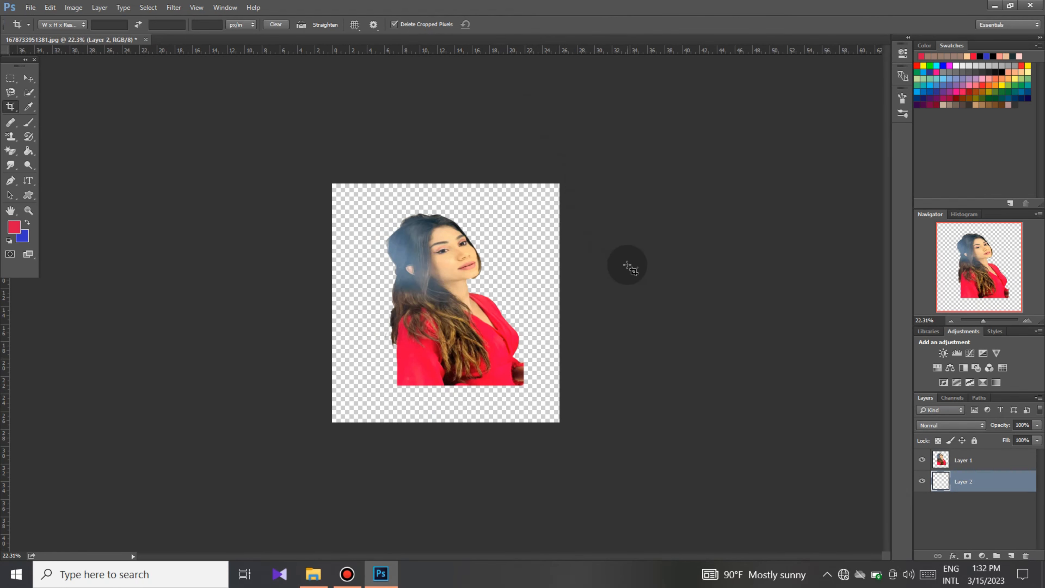
- Duplicate Layer 1 and rename the copy as 2
drag(983, 321, 986, 319)
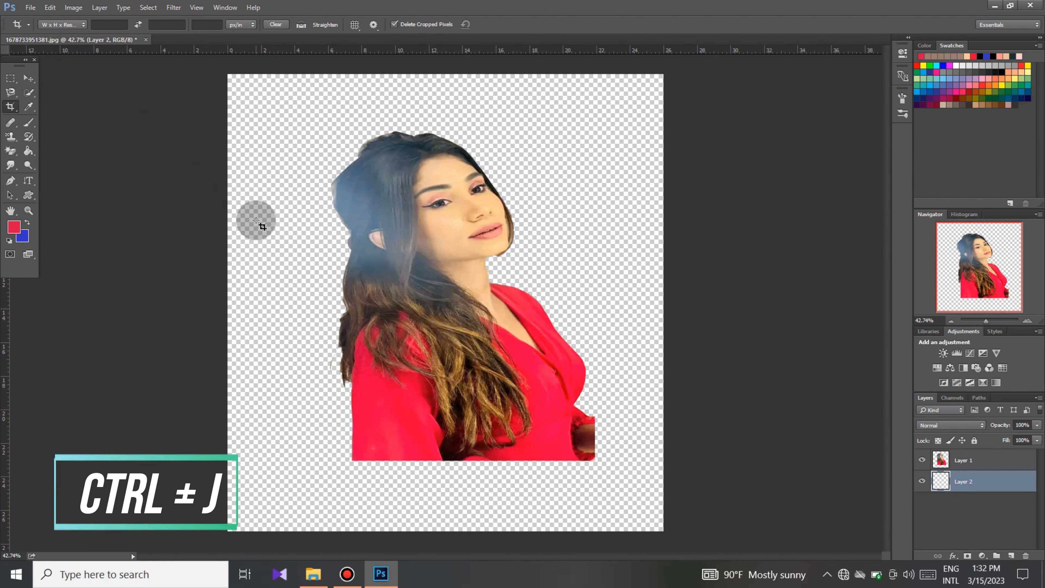
click(951, 464)
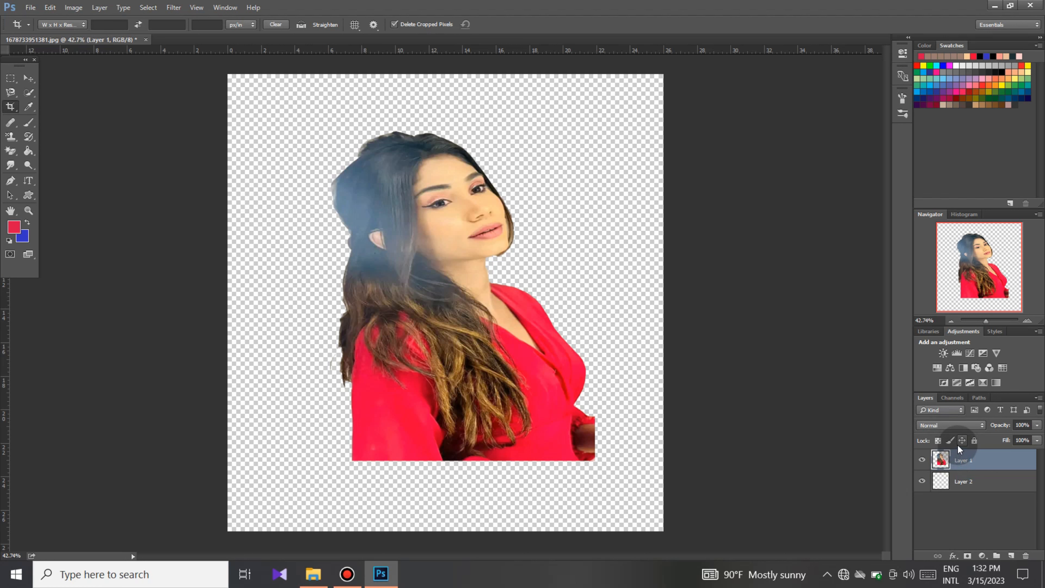
key(ctrl+j)
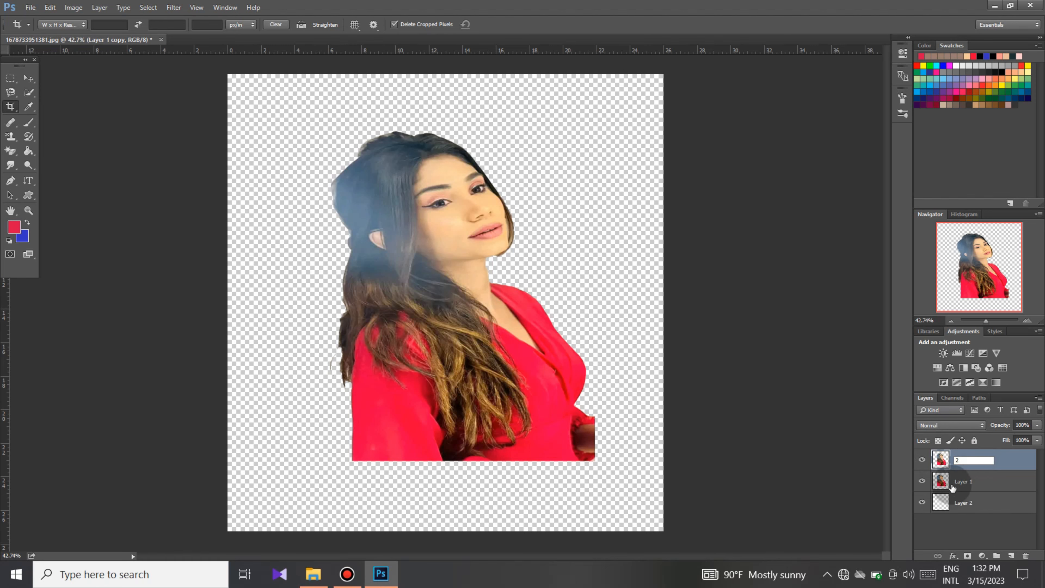
- Select the empty Layer 2 and open the file Digital Painting Background Files.tif
click(963, 502)
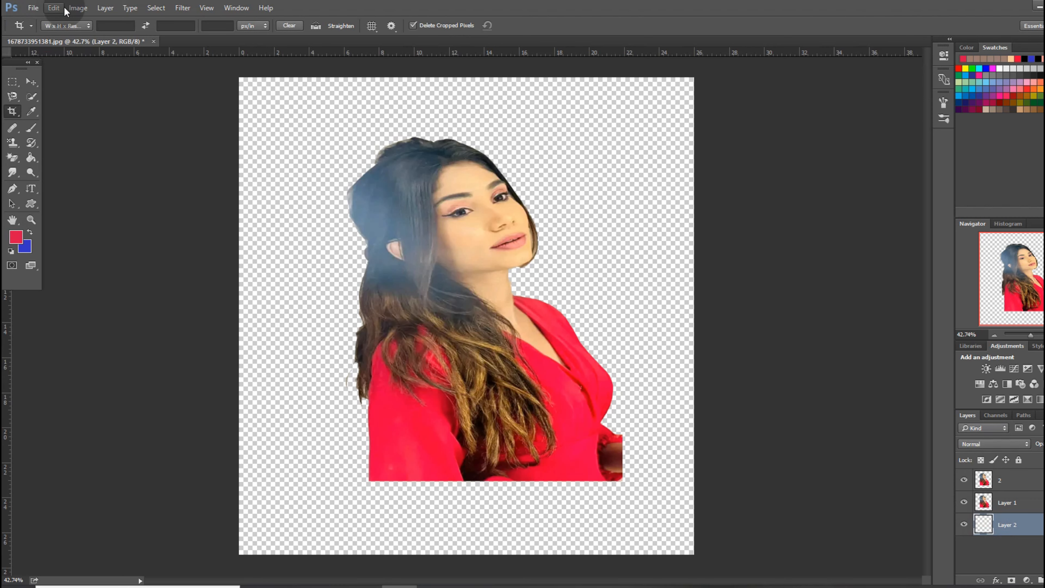
click(33, 7)
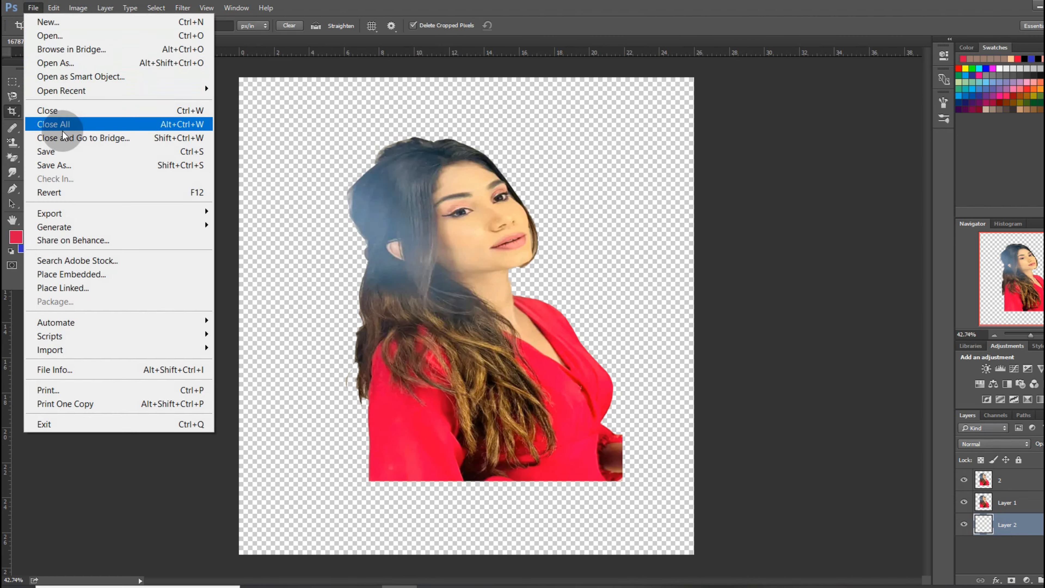
click(57, 36)
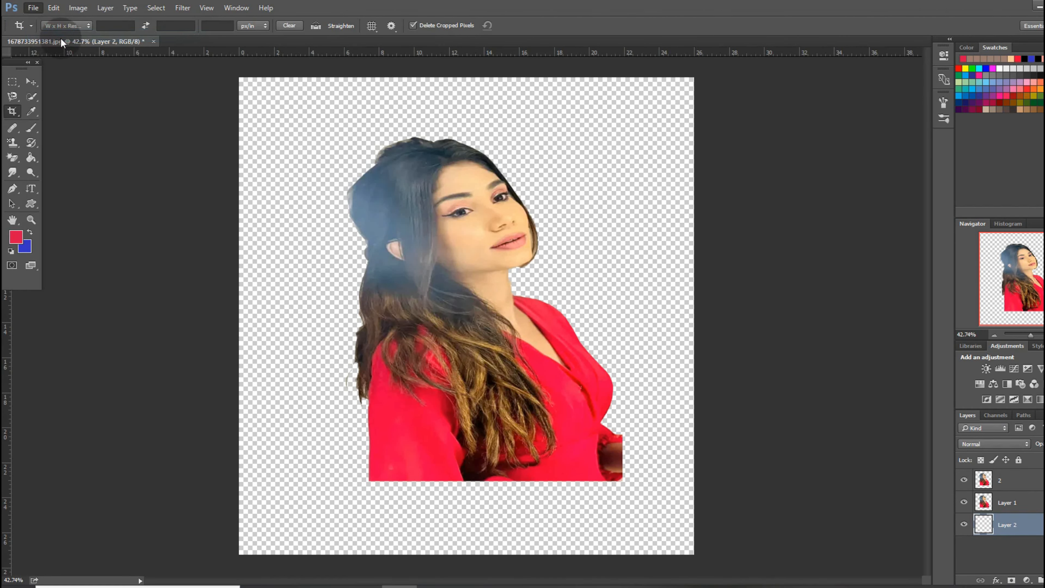
click(241, 138)
click(432, 319)
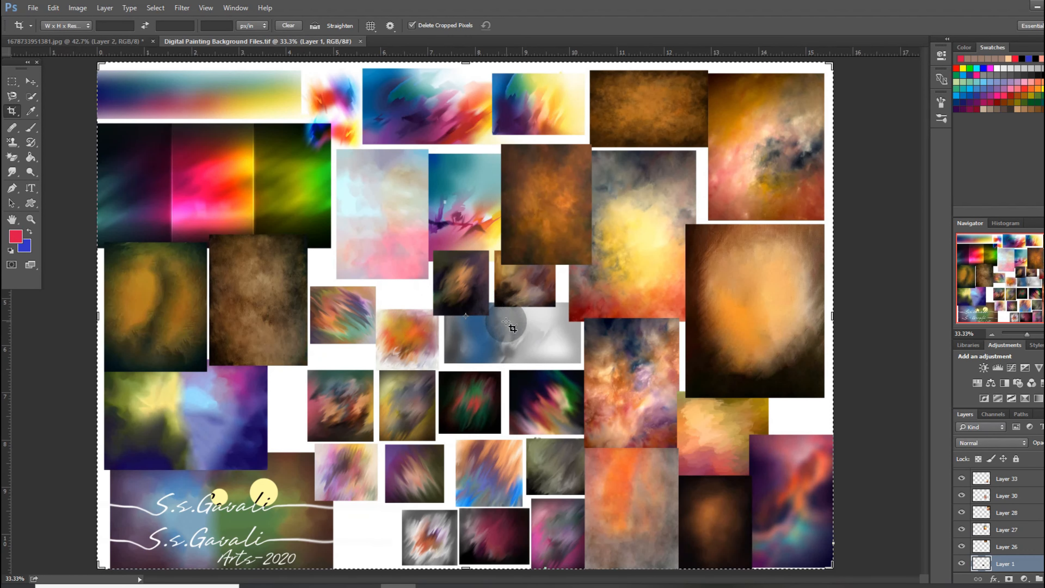
- Copy the painted background on Layer 33 into the portrait document, beneath the woman's layers
key(v)
click(990, 478)
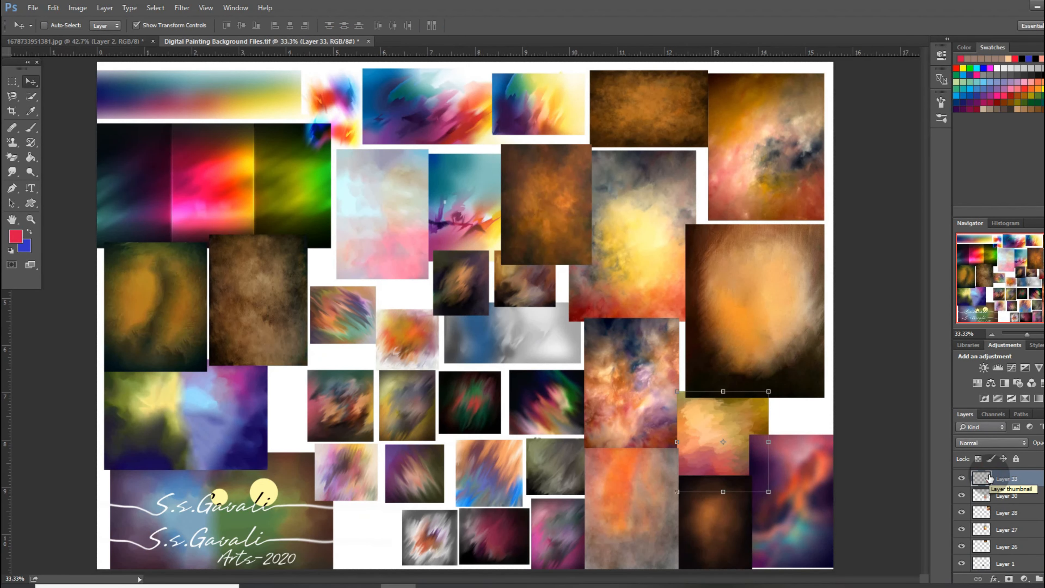
drag(699, 444, 283, 165)
- Stretch the painted background to about 409% width and 387% height so it covers the whole canvas, and apply the transform
drag(349, 164, 697, 182)
drag(455, 99, 457, 67)
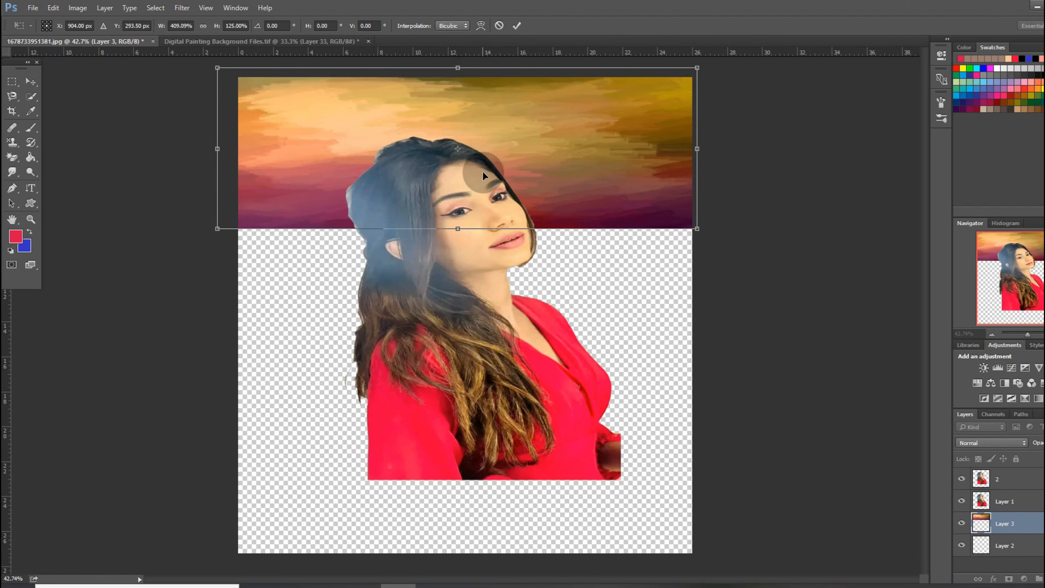
drag(458, 228, 472, 567)
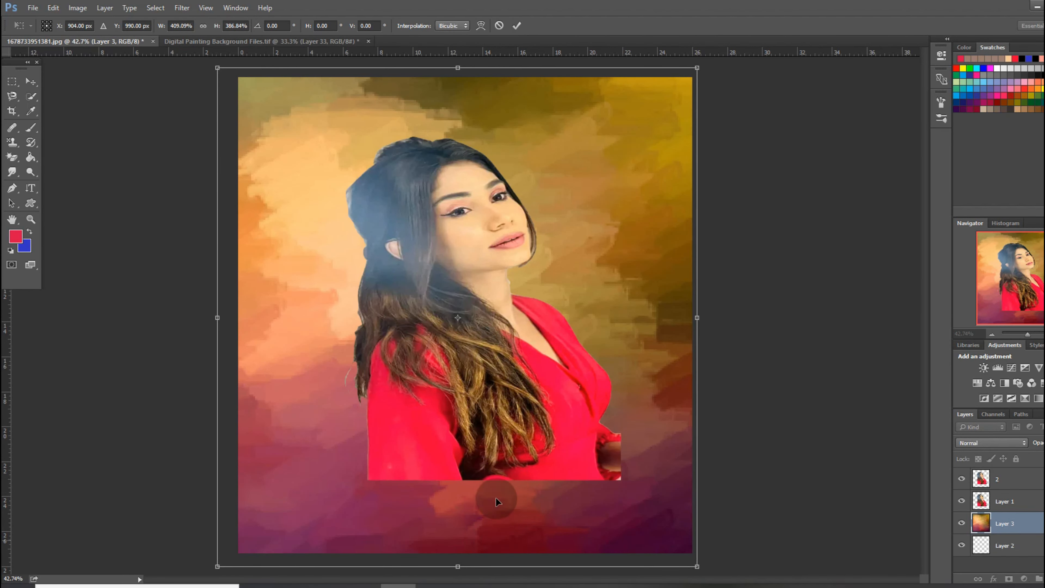
click(517, 26)
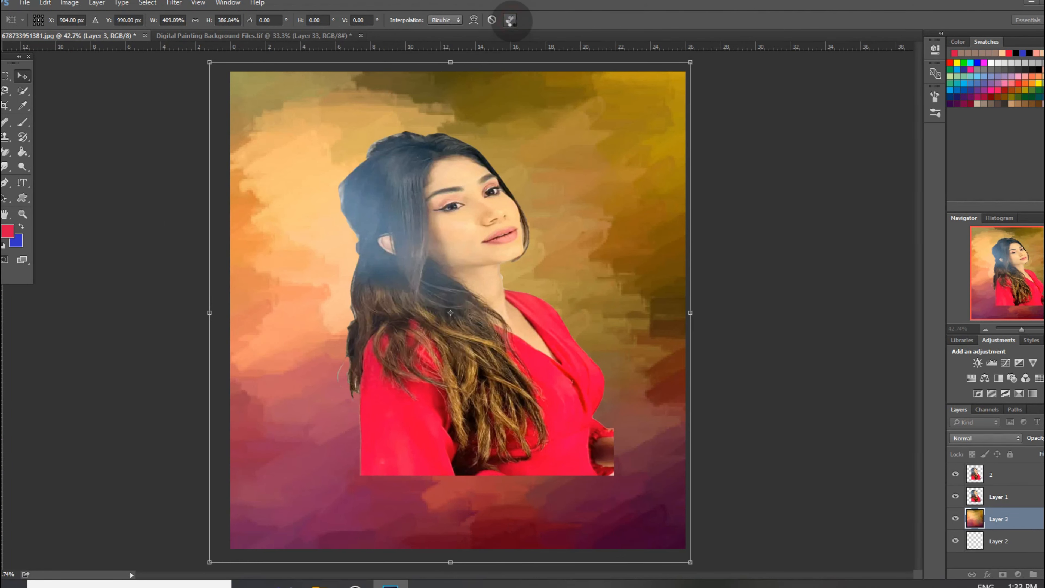
- Apply Unsharp Mask to layer 2 with Amount 120%, Radius 12.3 pixels and Threshold 6 levels
click(1016, 477)
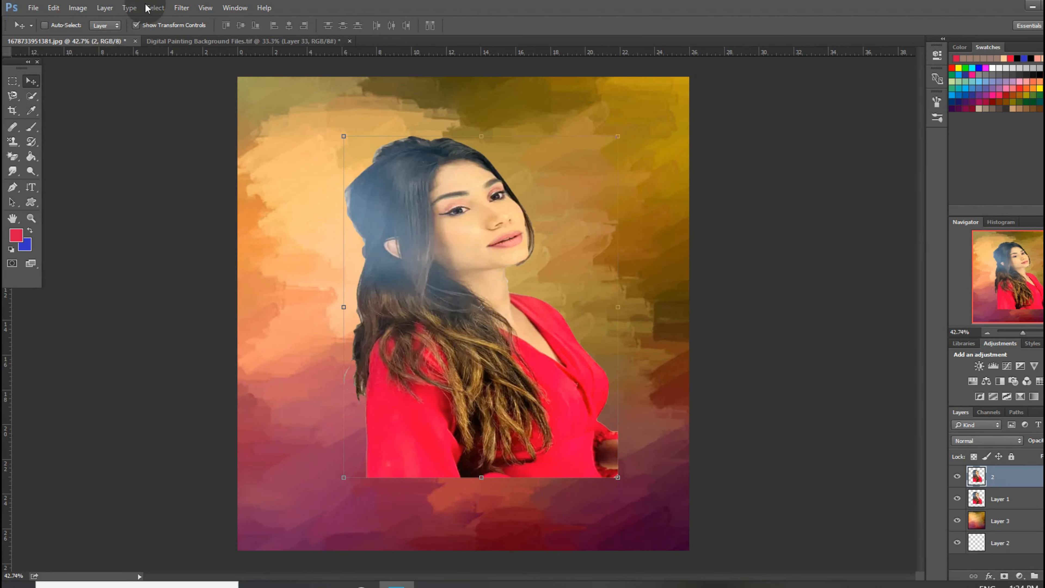
click(177, 8)
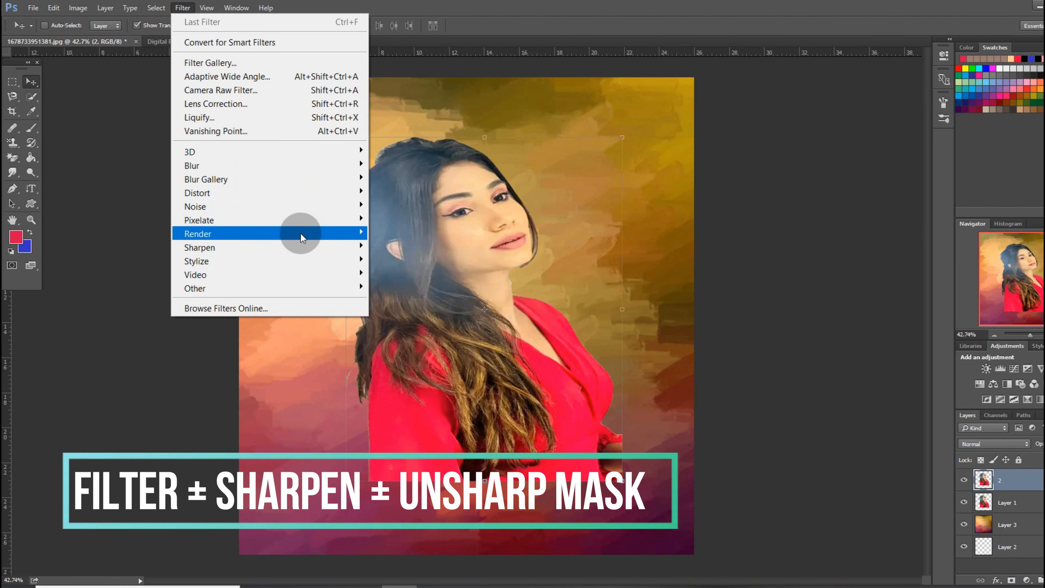
mouse_move(315, 247)
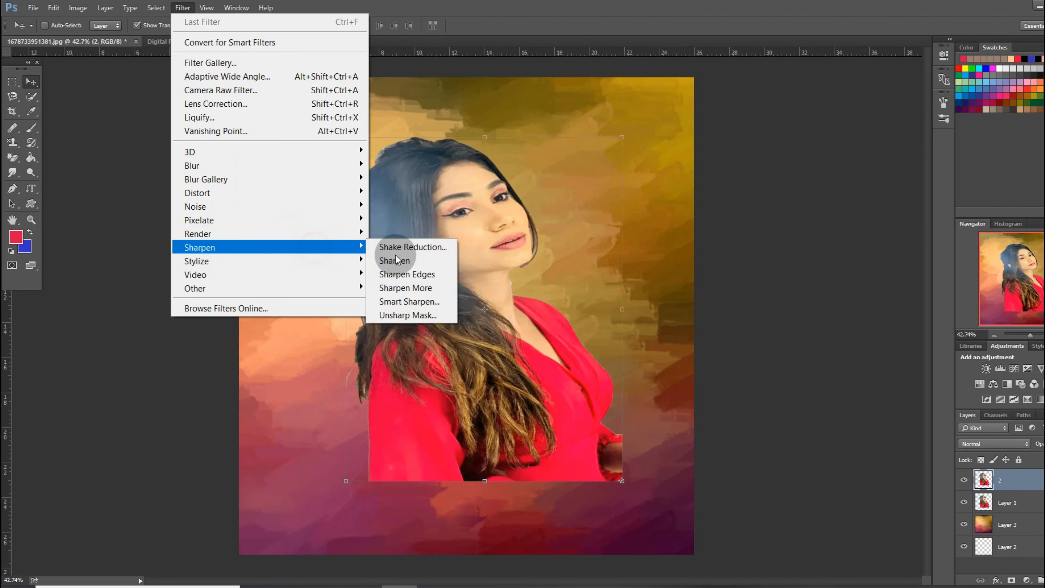
click(407, 314)
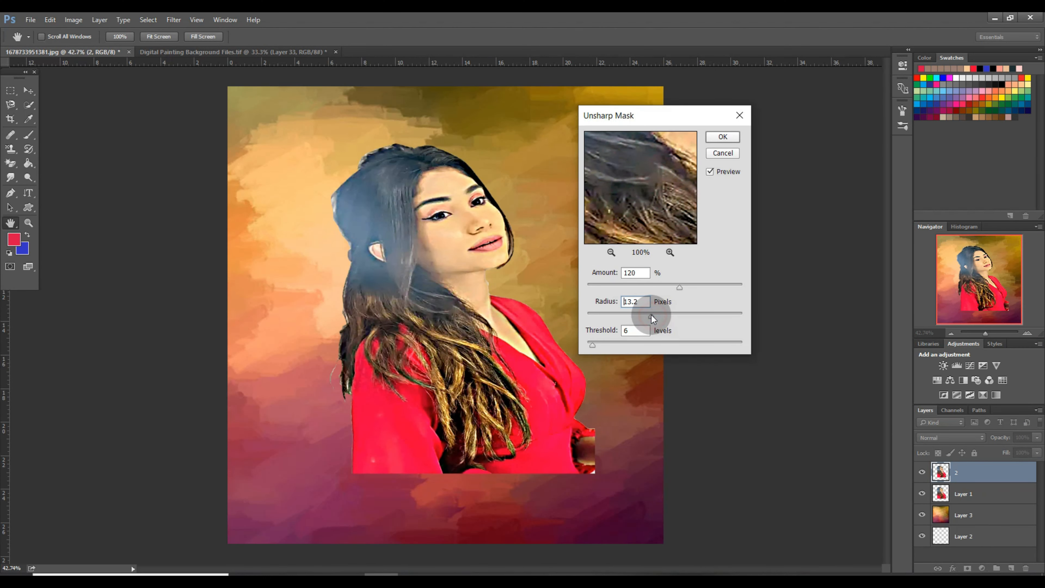
drag(651, 303, 650, 304)
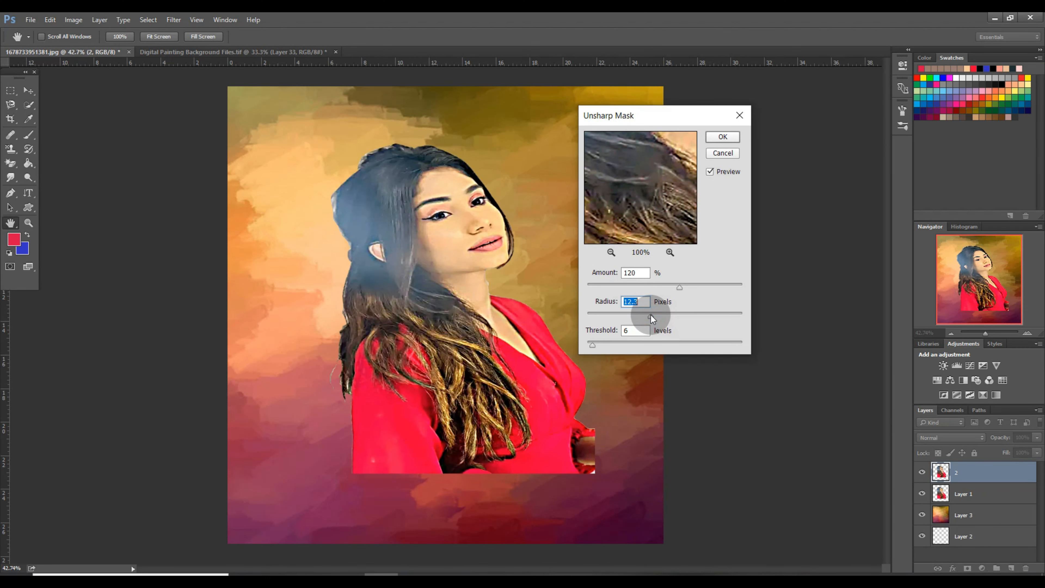
click(722, 137)
key(v)
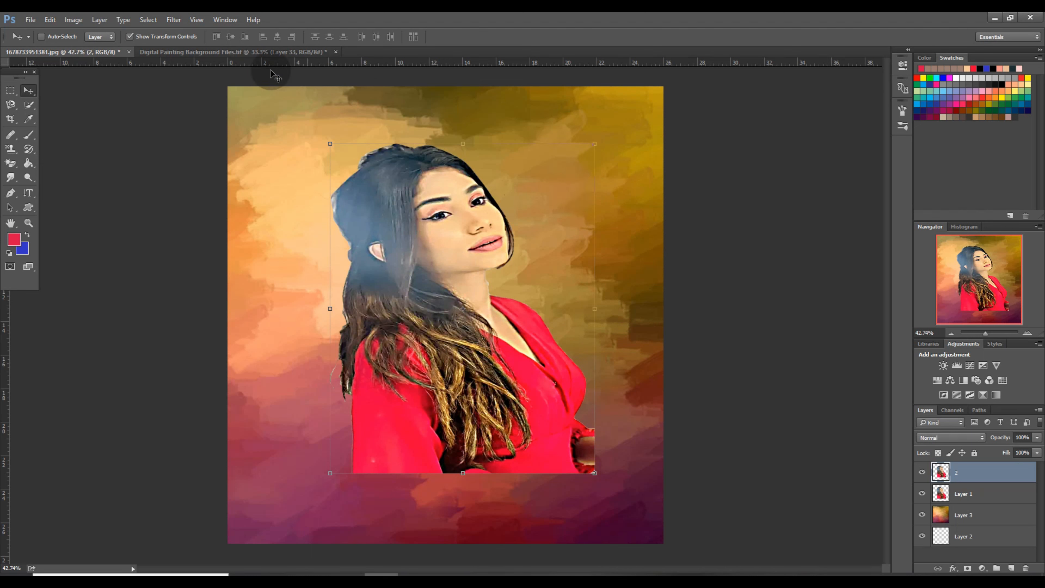
- Apply Reduce Noise to layer 2 with Strength 10 and Preserve Details, Reduce Color Noise and Sharpen Details at 0%
click(173, 20)
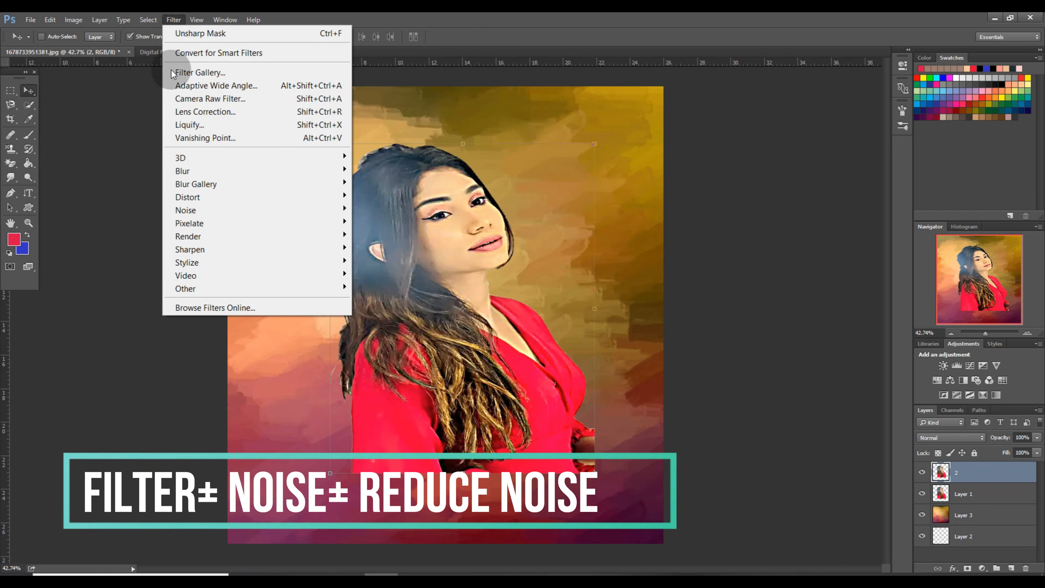
mouse_move(195, 213)
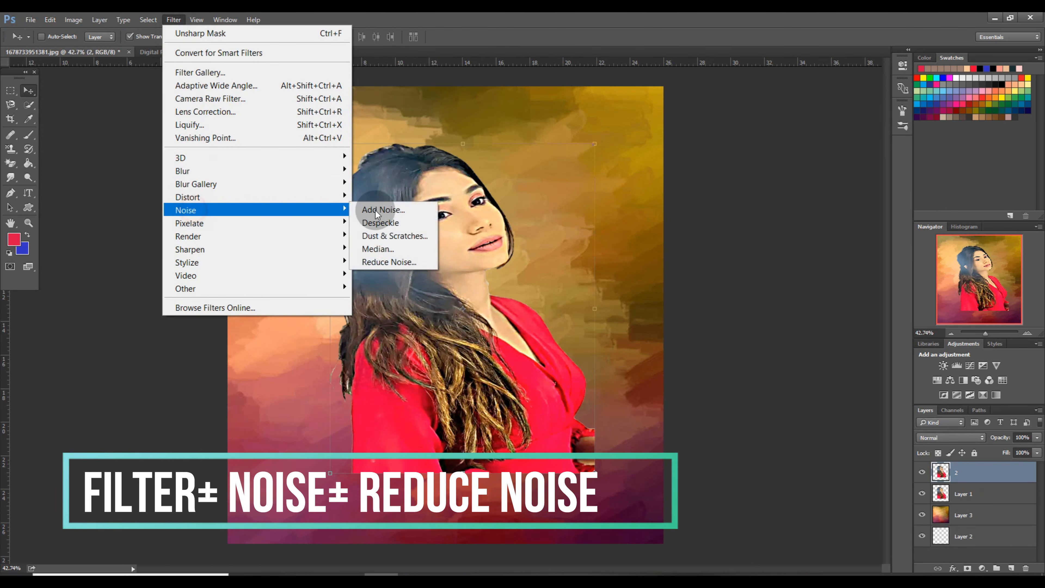
click(409, 258)
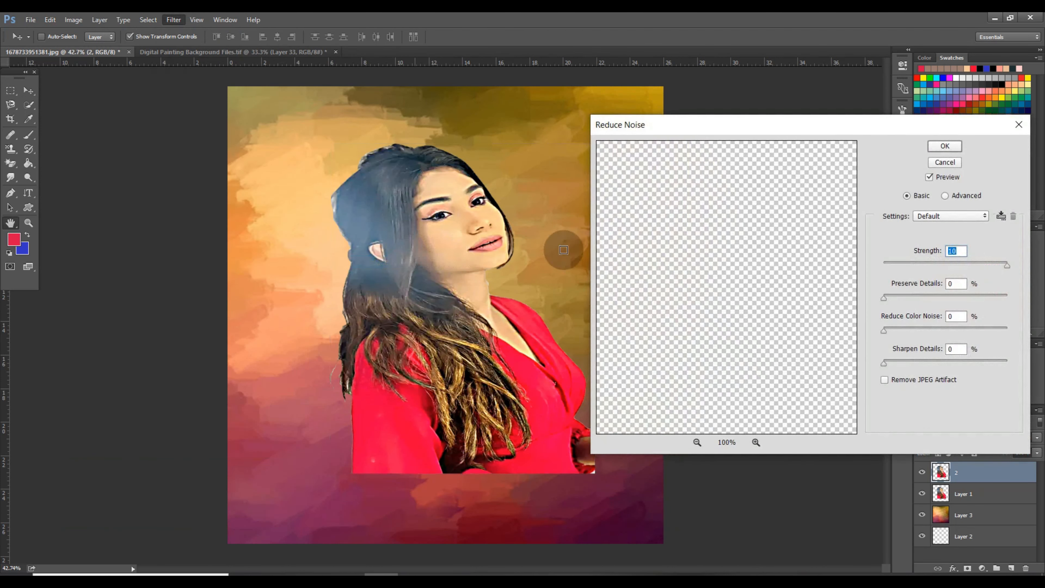
drag(840, 137, 771, 142)
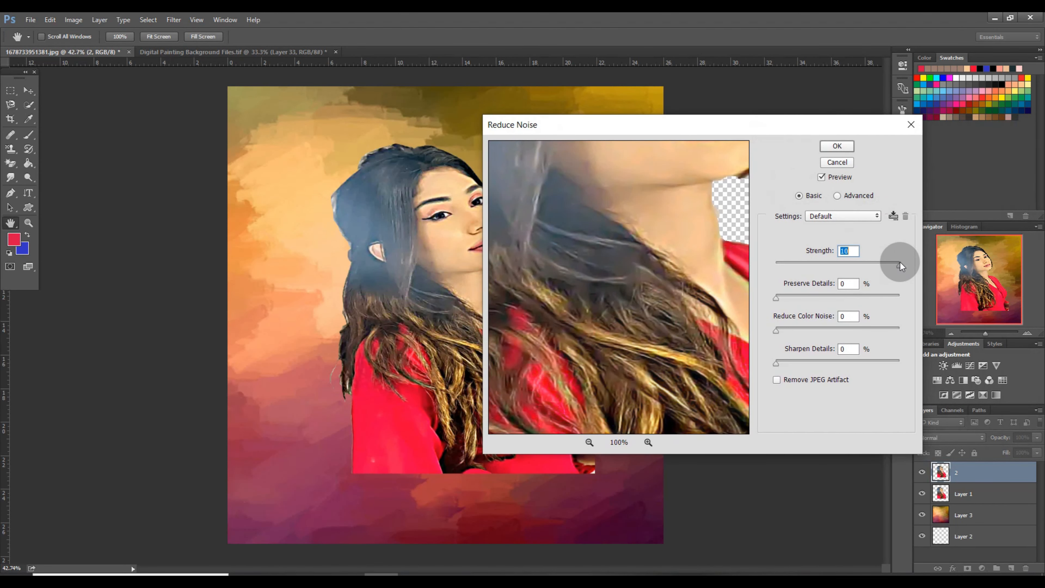
click(836, 146)
key(v)
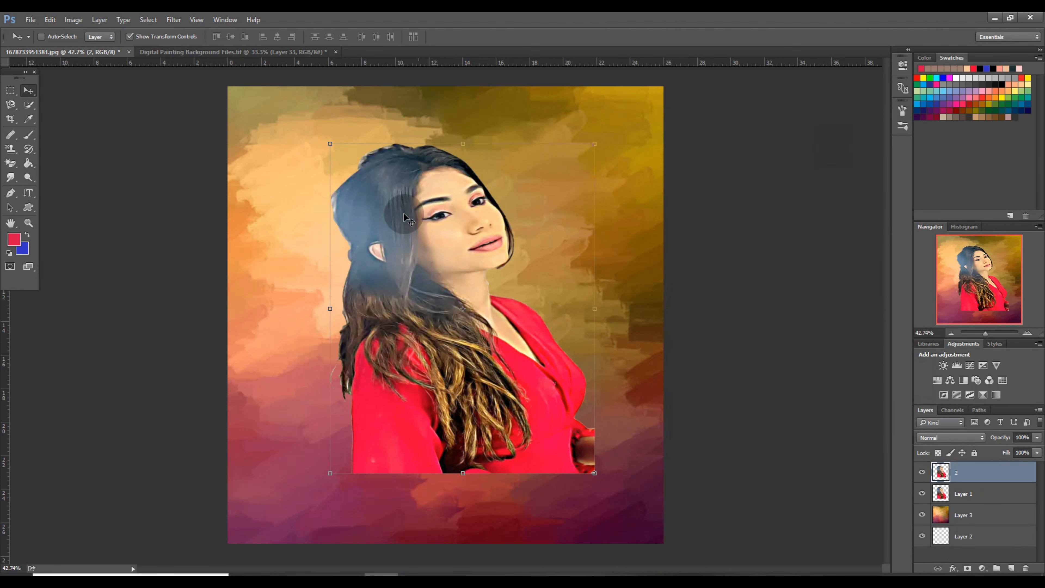
- Apply Surface Blur to layer 2 with Radius 10 pixels and Threshold 2 levels
click(173, 20)
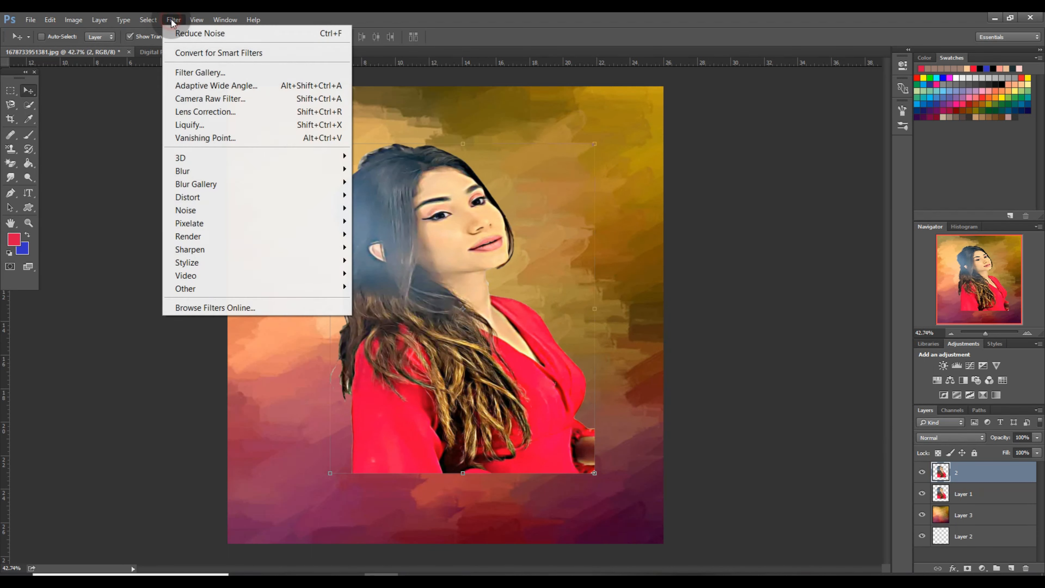
mouse_move(188, 173)
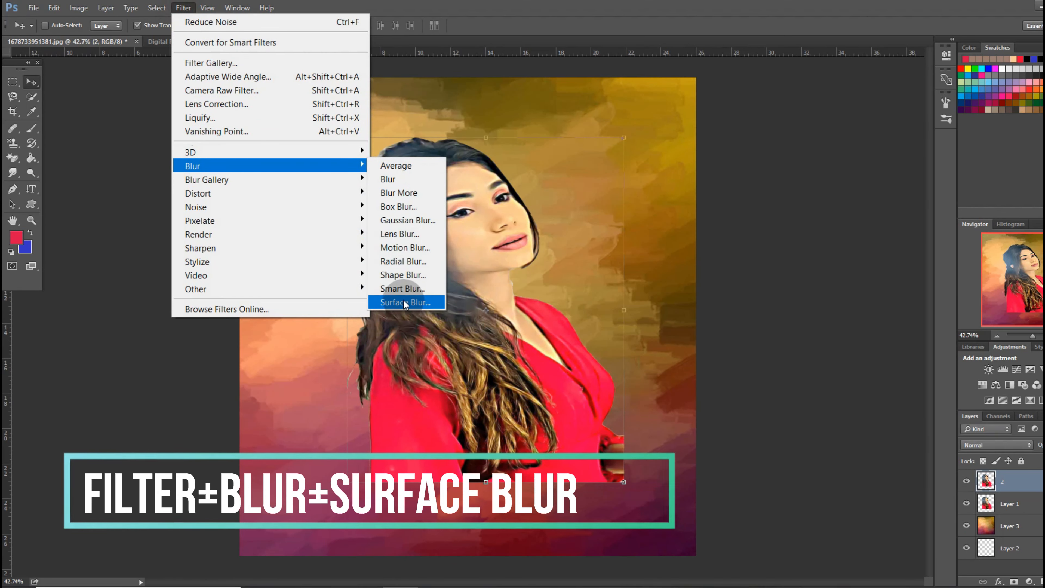
click(405, 302)
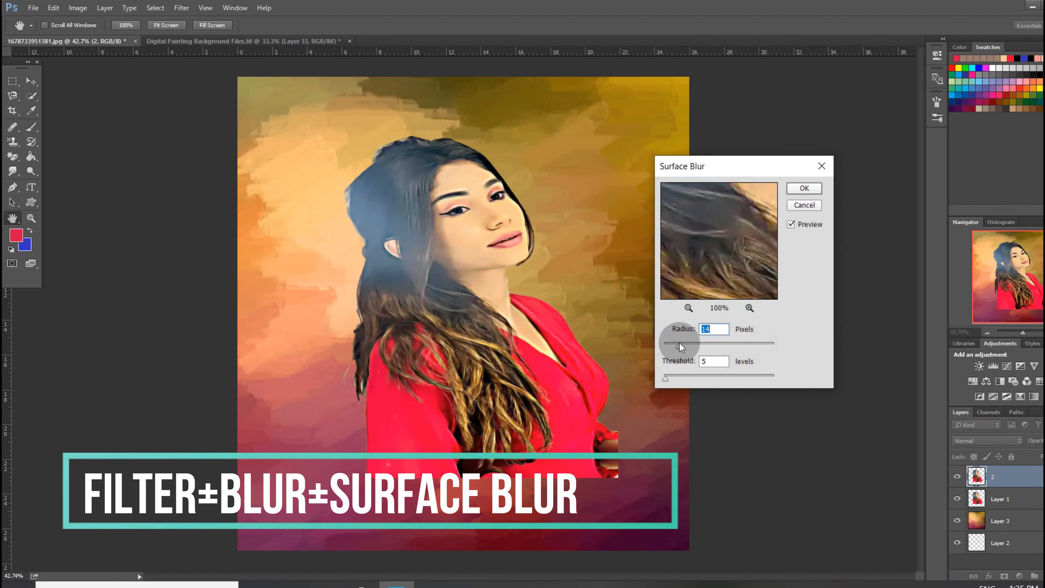
drag(680, 344, 675, 347)
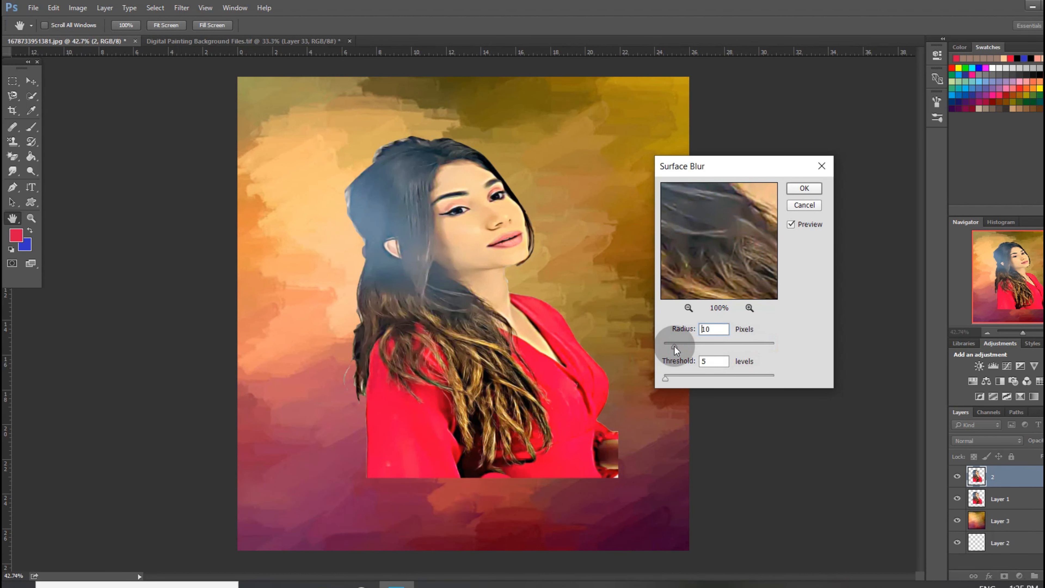
mouse_move(666, 383)
mouse_down()
mouse_move(677, 382)
mouse_move(656, 386)
mouse_up()
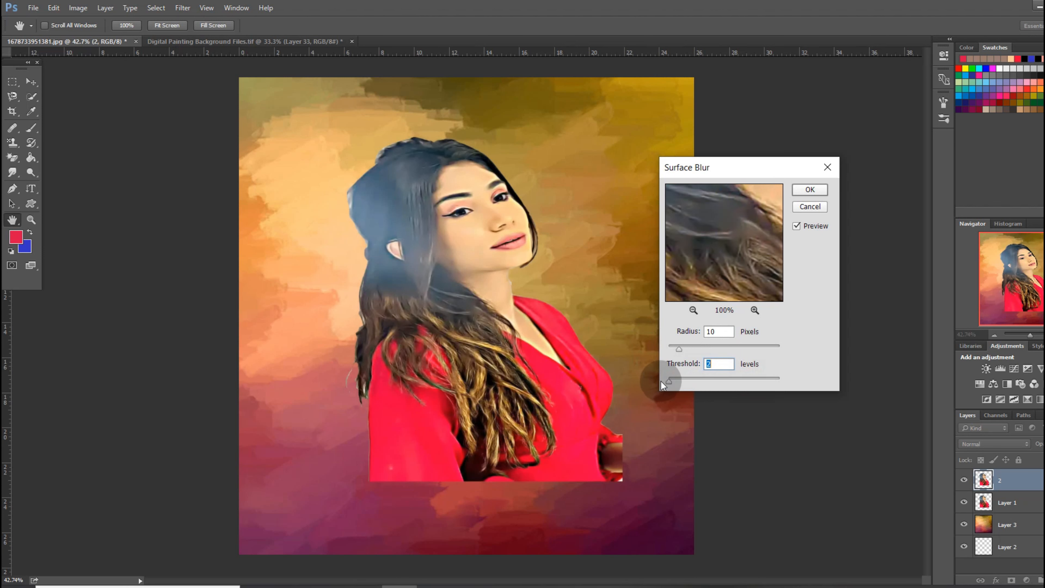
click(810, 189)
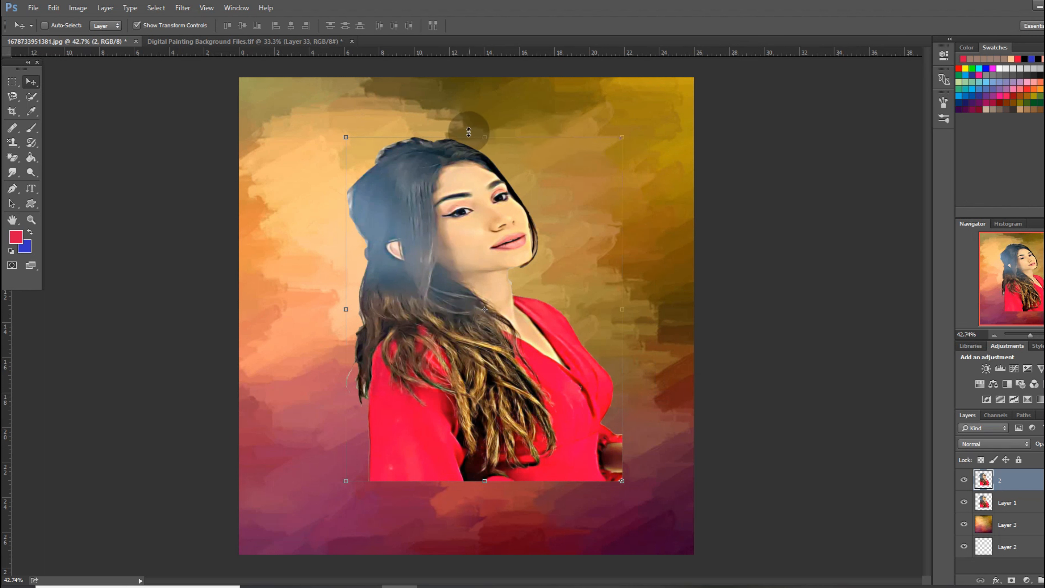
- Apply Unsharp Mask to layer 2 again with Amount 45%, Radius 15.1 pixels and Threshold 6 levels
click(183, 8)
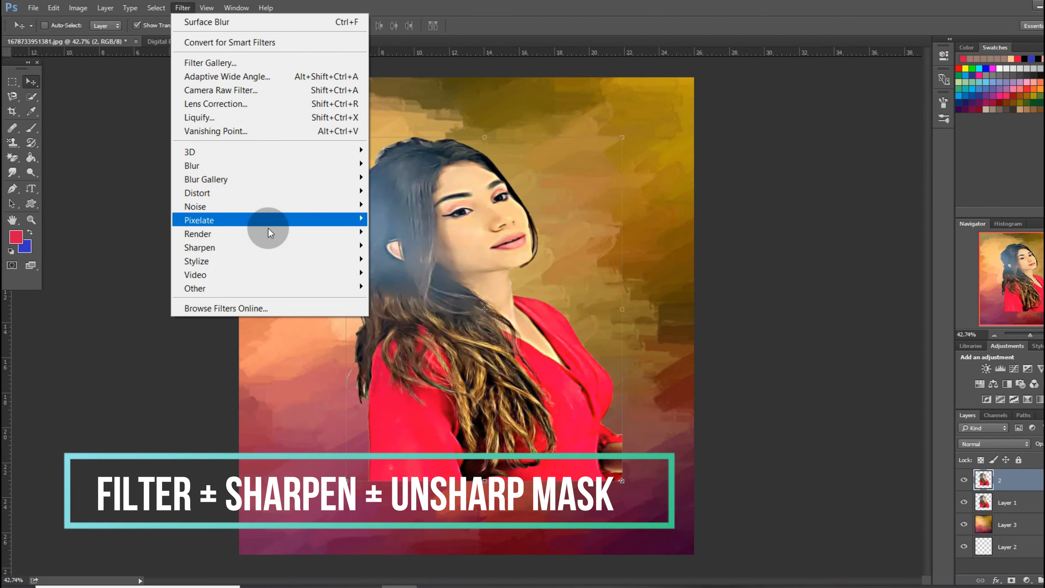
mouse_move(271, 247)
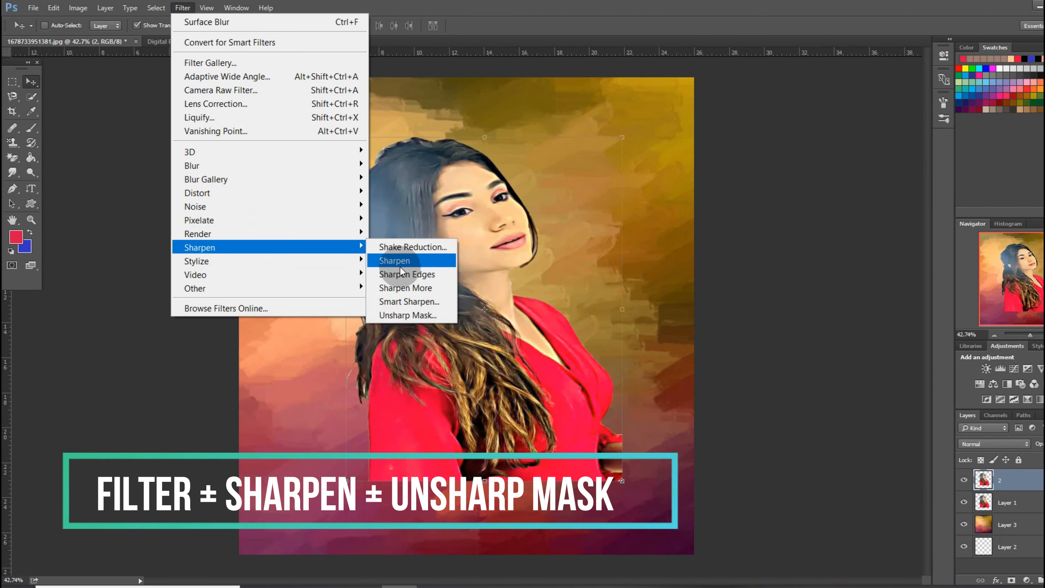
click(411, 314)
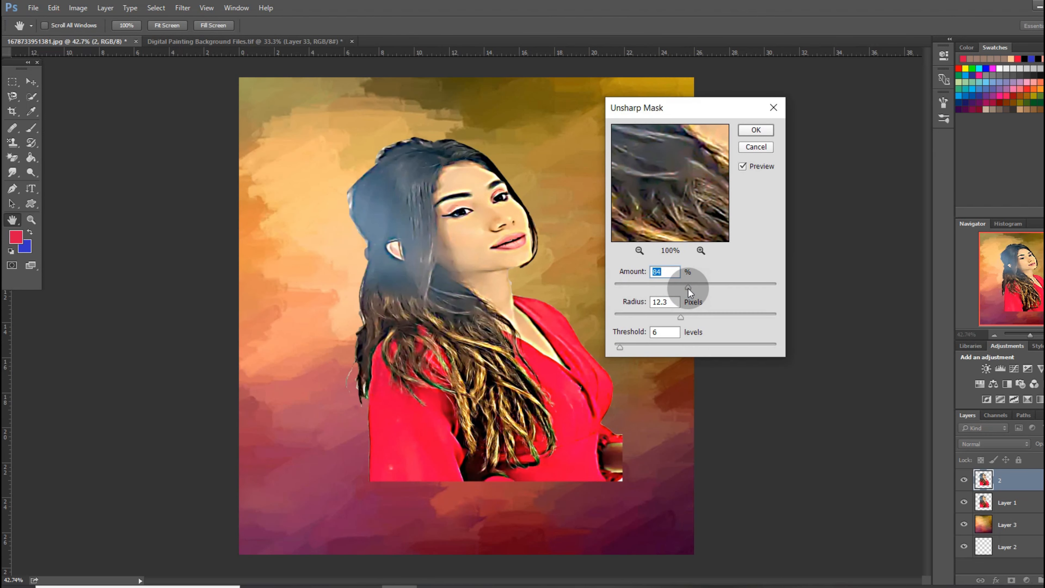
drag(687, 286, 679, 286)
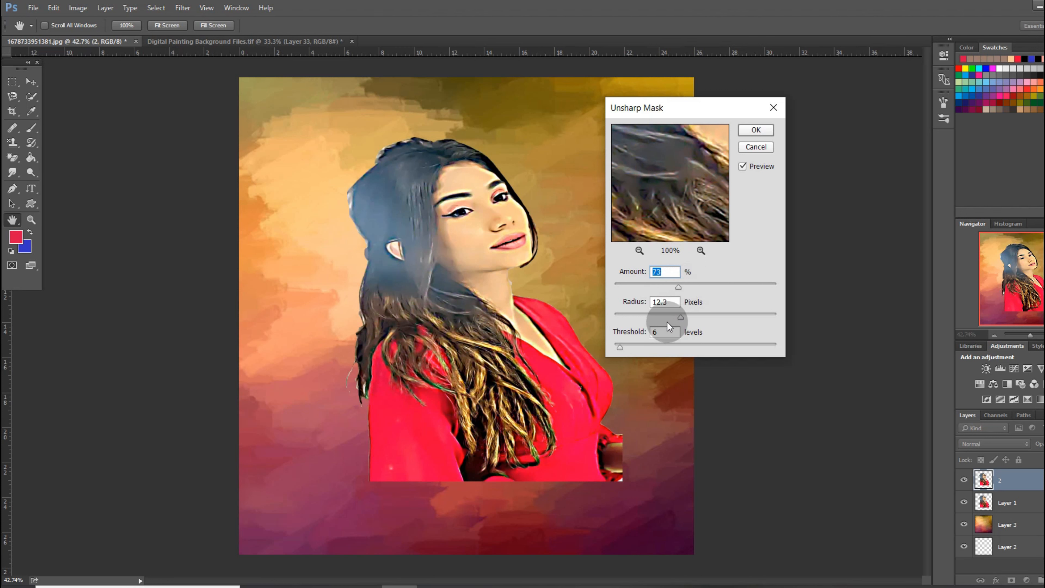
drag(679, 315, 650, 310)
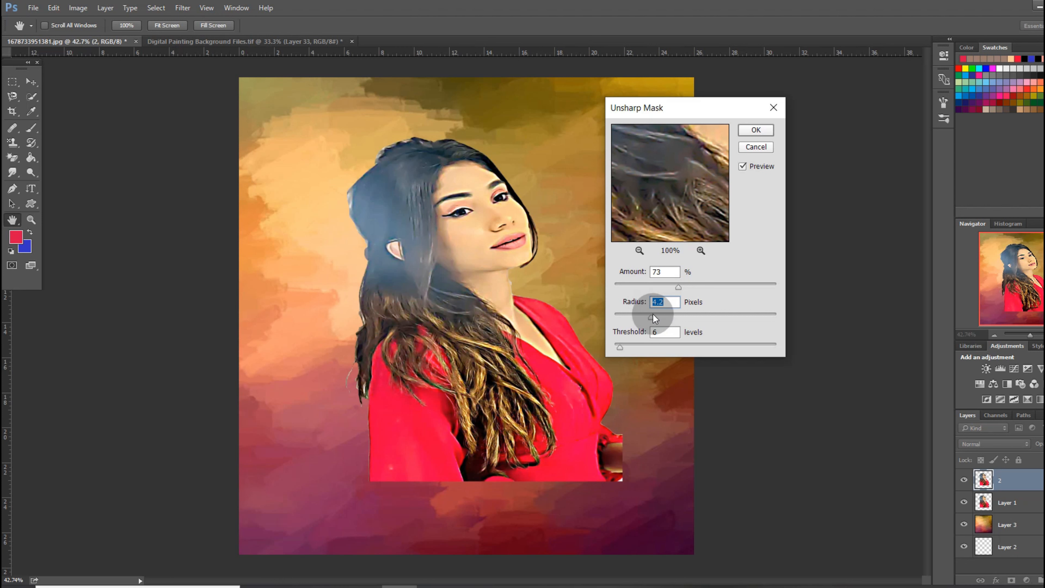
drag(635, 317, 682, 311)
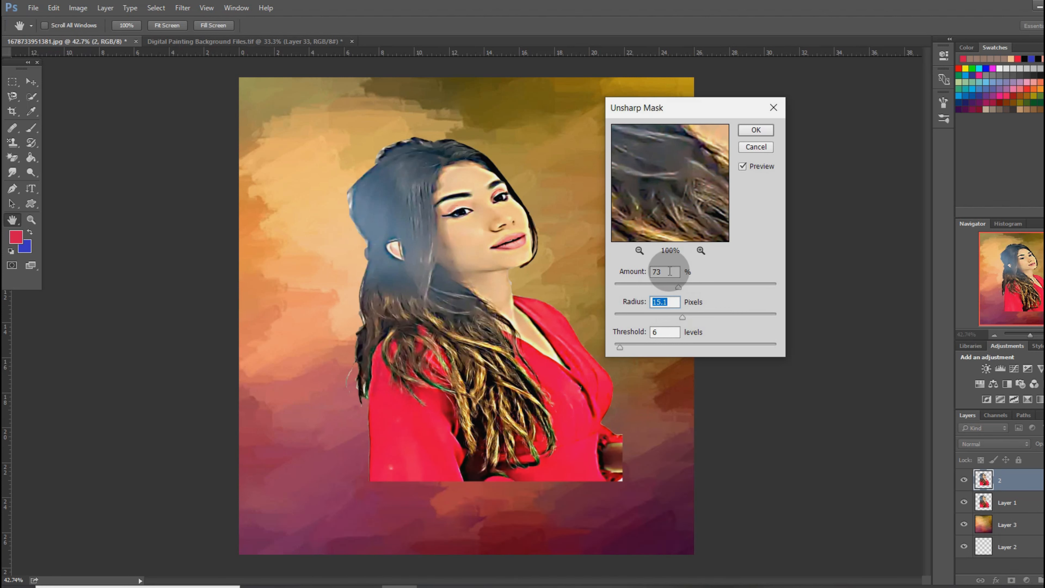
click(680, 289)
drag(658, 289, 655, 290)
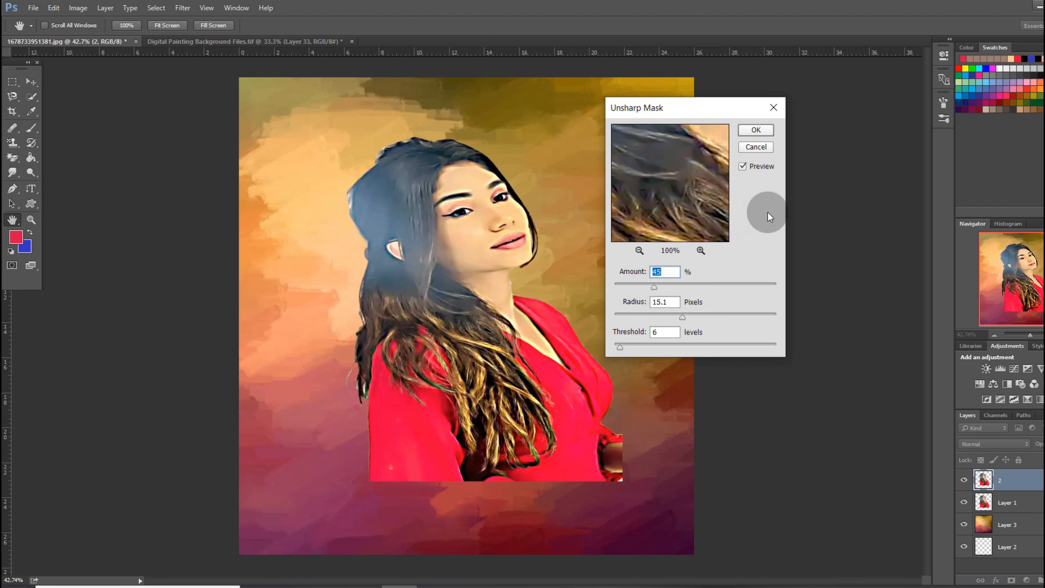
click(756, 130)
key(v)
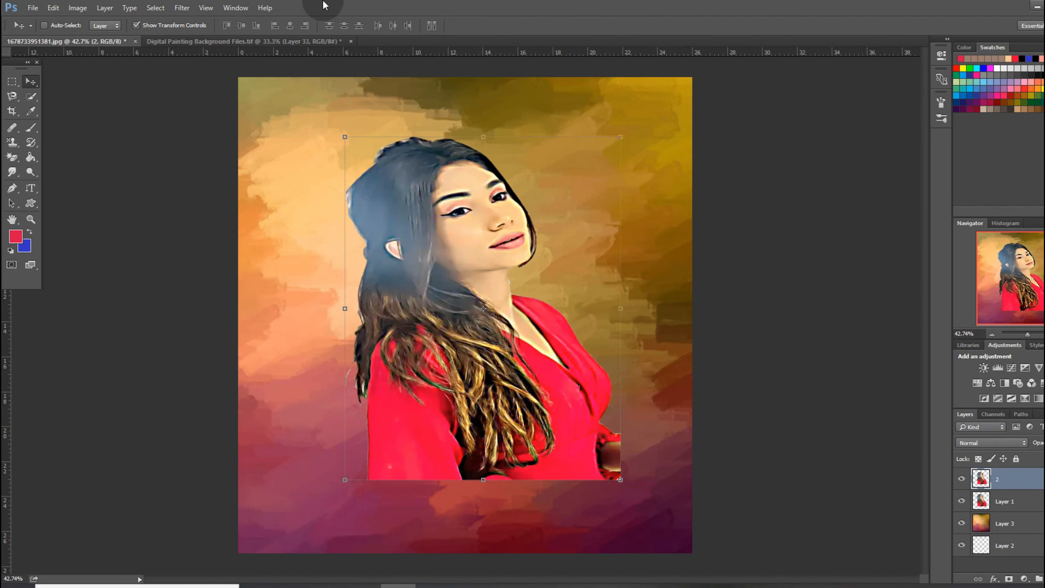
- Apply Smart Sharpen to layer 2 with Amount 323%, Radius 3.8 px, Reduce Noise 0% and Gaussian Blur removal
click(182, 7)
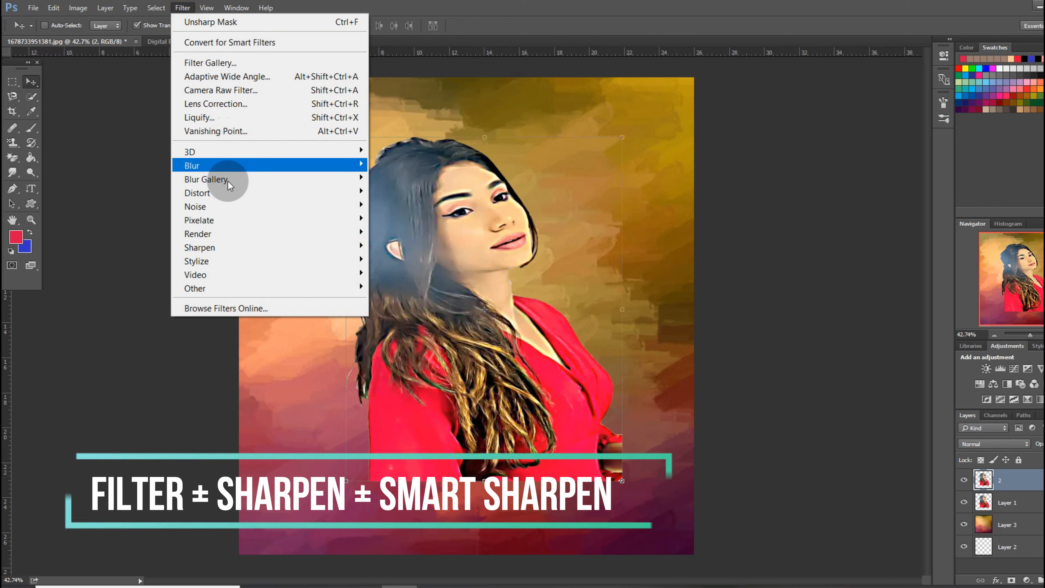
mouse_move(222, 247)
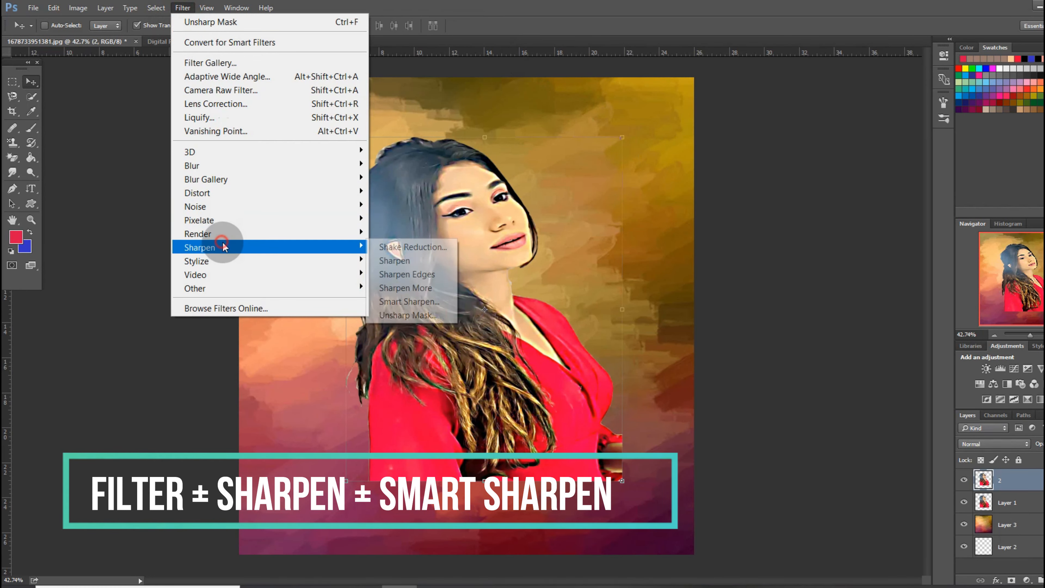
click(400, 300)
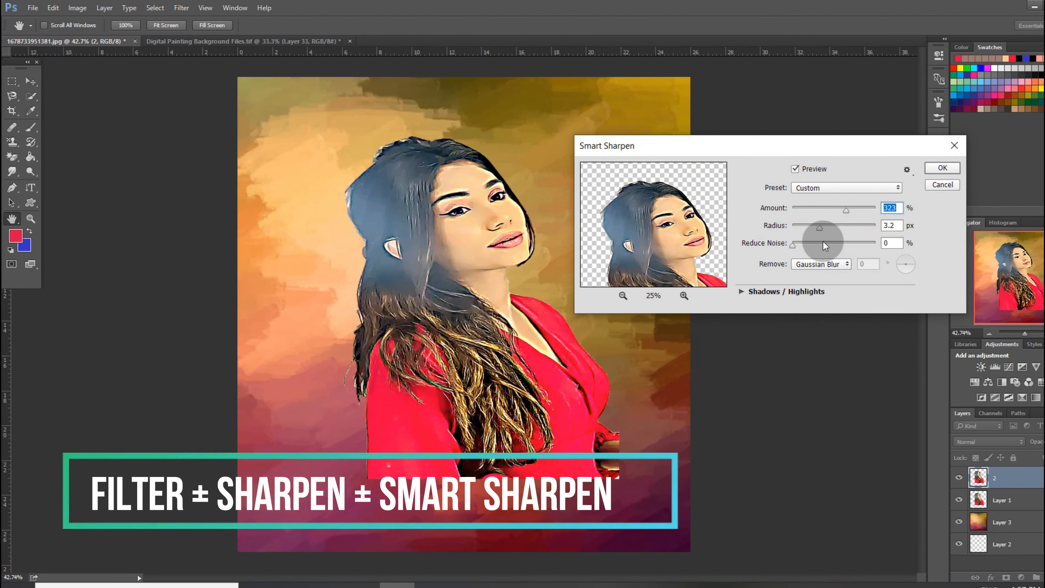
mouse_move(832, 225)
mouse_down()
mouse_move(854, 224)
mouse_move(806, 227)
mouse_move(834, 226)
mouse_move(821, 227)
mouse_up()
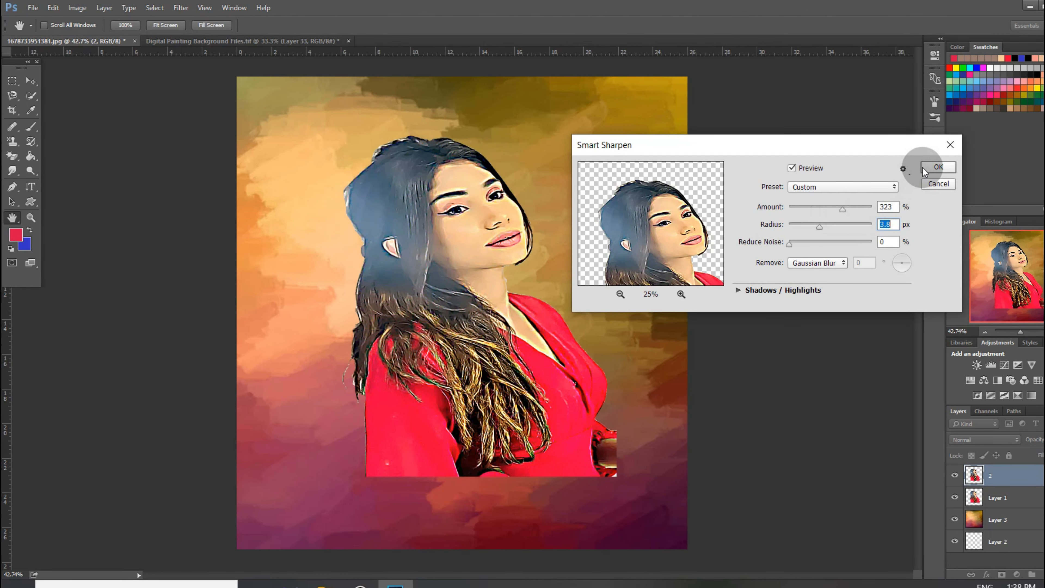
click(922, 168)
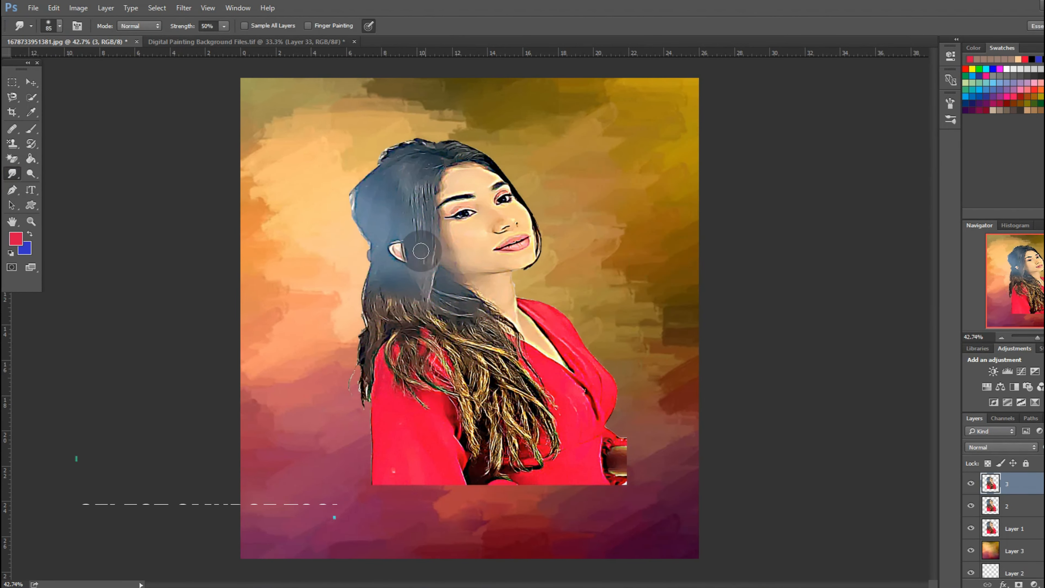
- Load the brush file Untitled Brushes.abr into the Smudge tool's brush presets
right_click(500, 230)
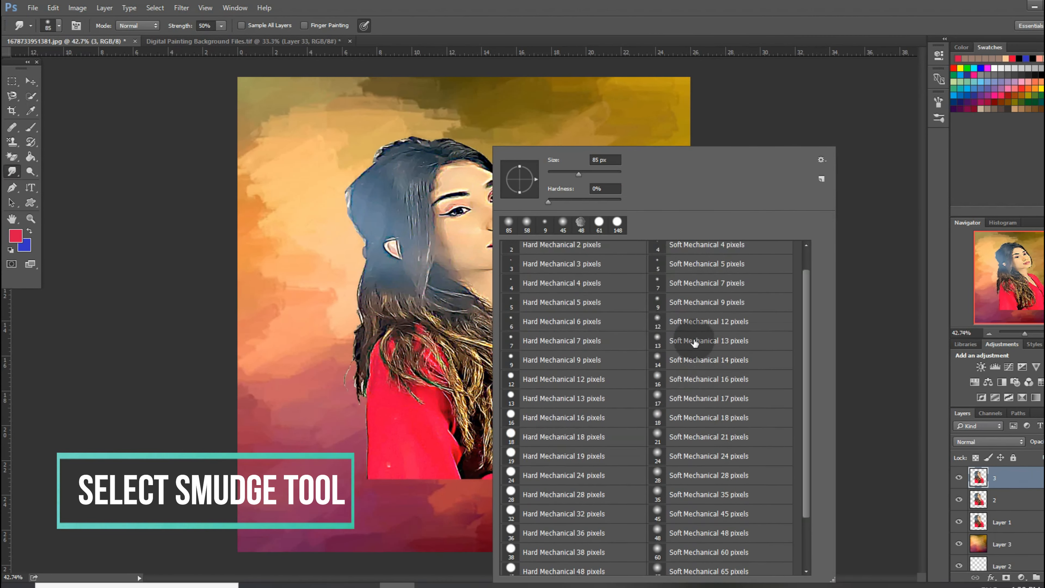
scroll(694, 341, up, 2)
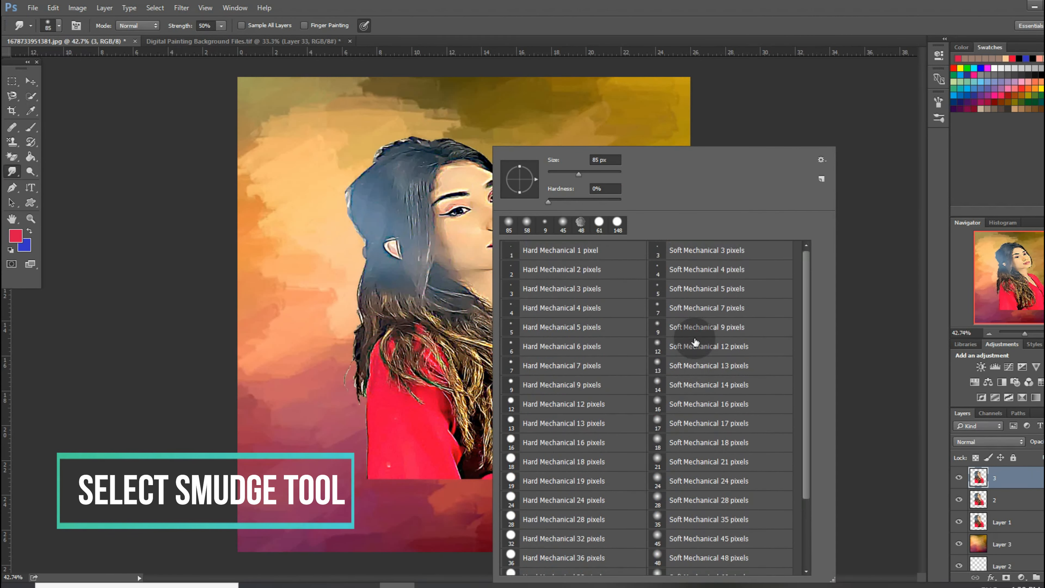
click(821, 161)
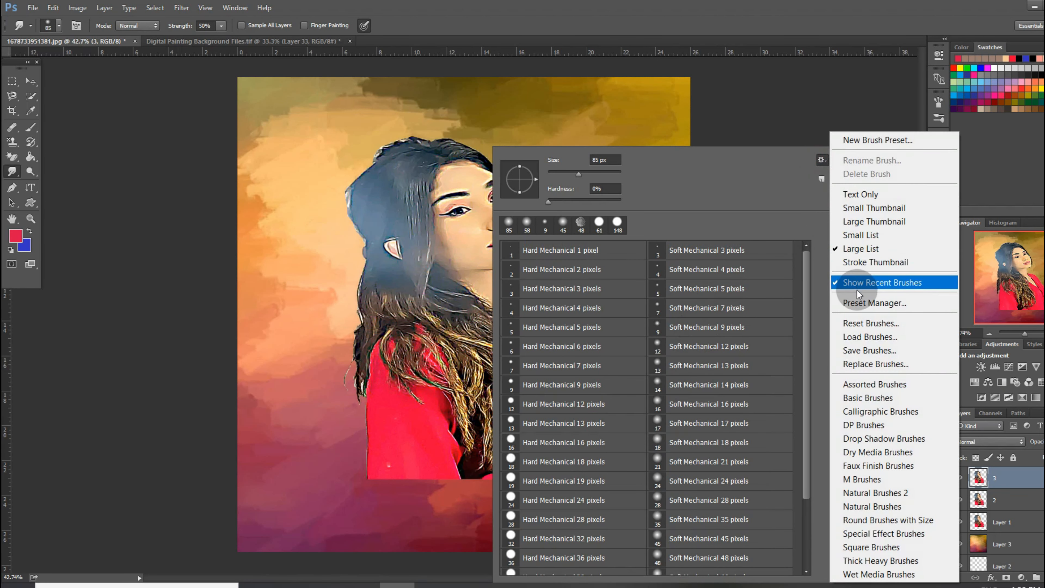
click(861, 337)
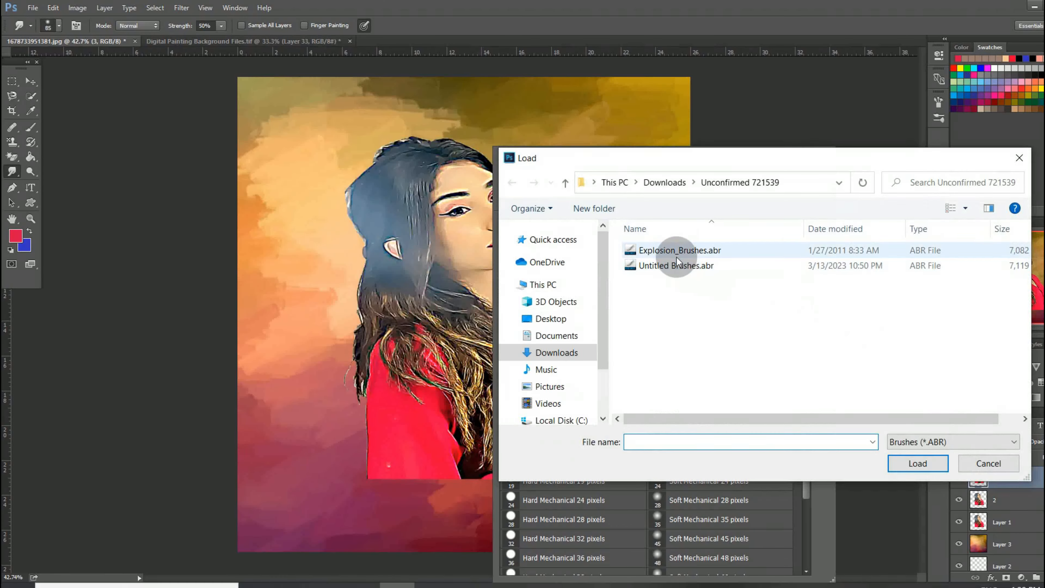
click(677, 262)
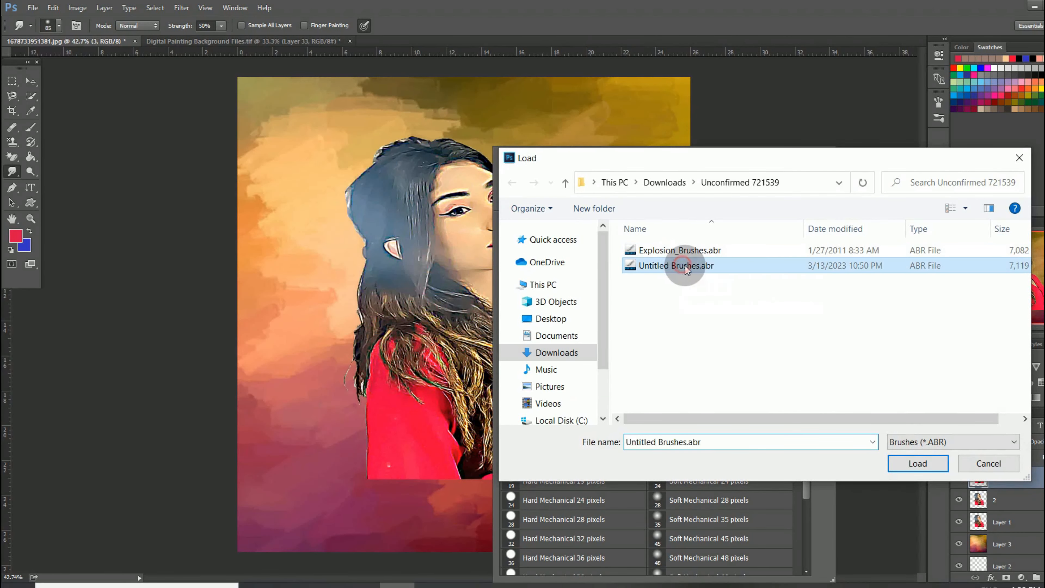
click(925, 463)
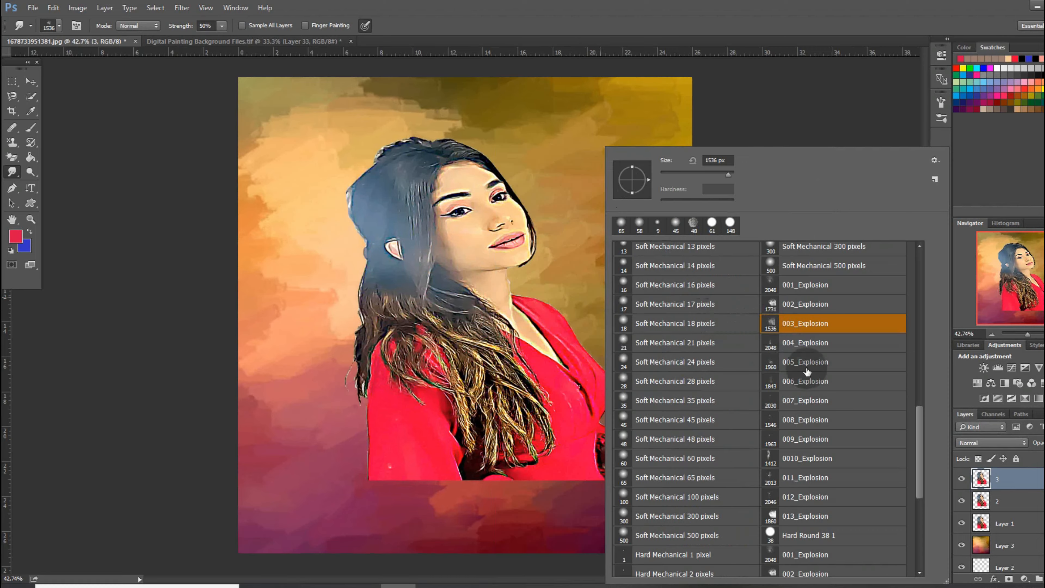
- Choose the 001_Explosion brush for the Smudge tool and set its size to 160 px
double_click(802, 285)
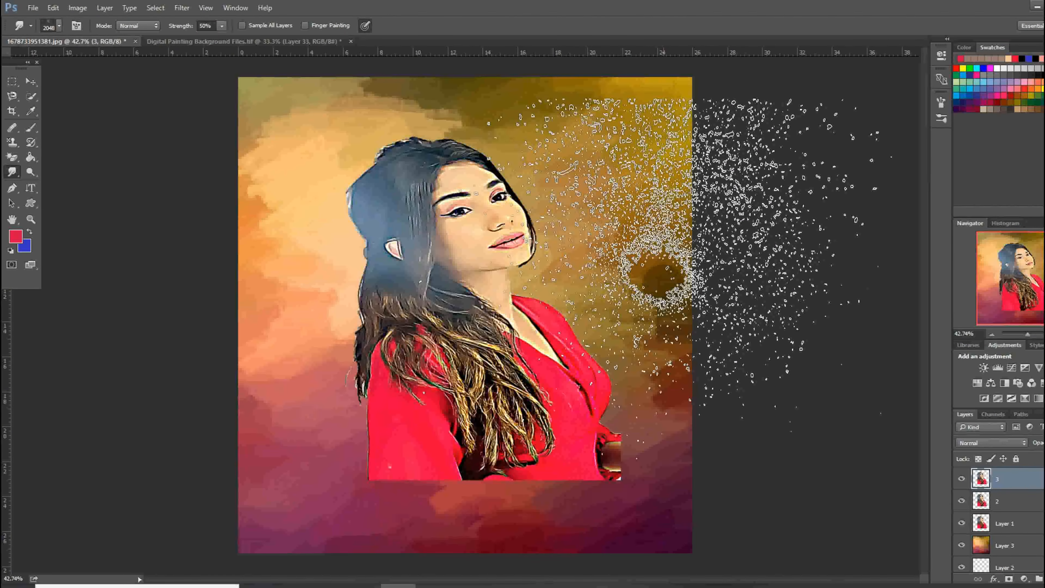
right_click(387, 134)
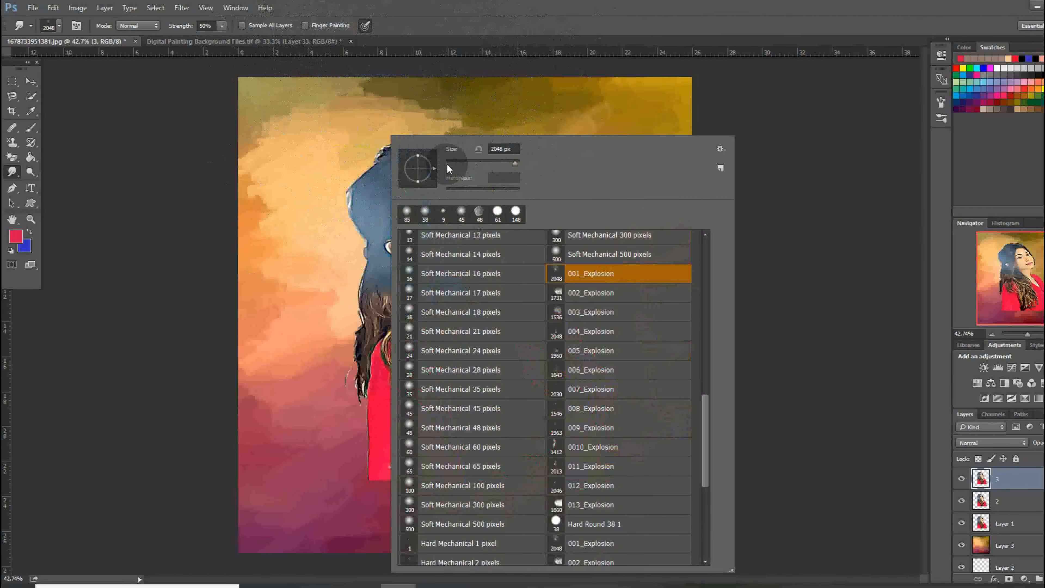
drag(457, 161, 494, 162)
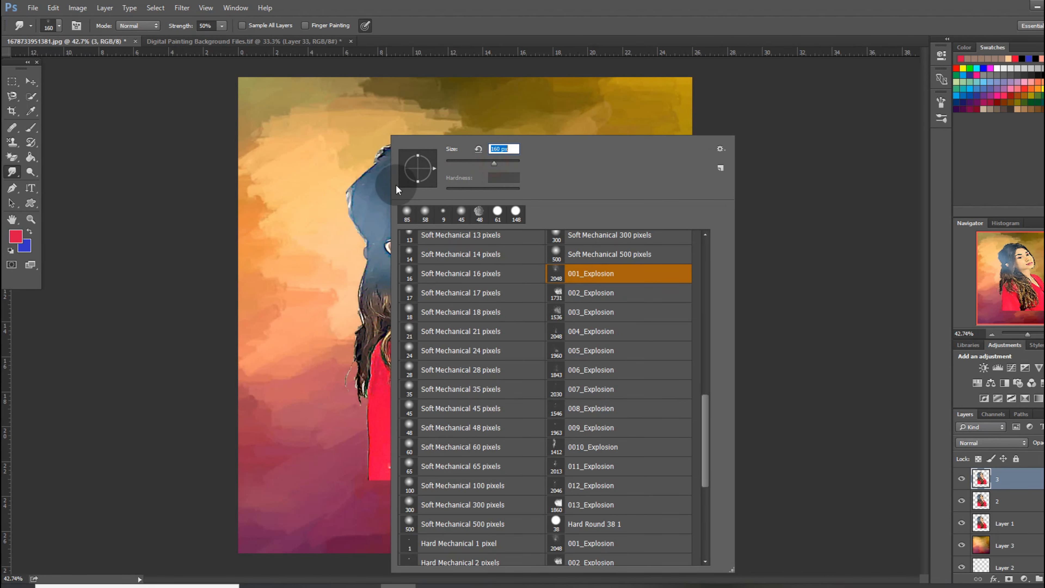
click(635, 127)
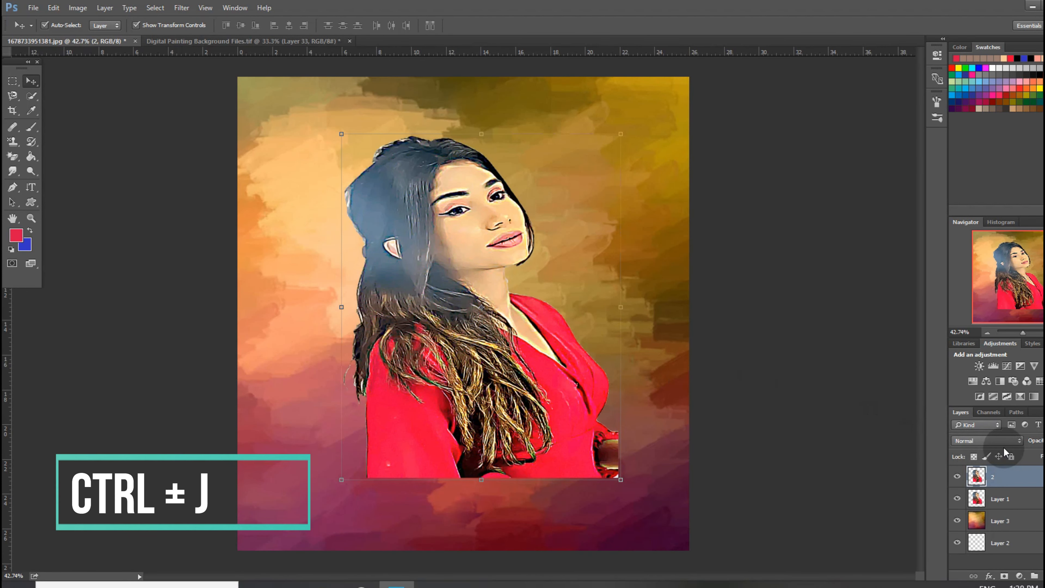
- Duplicate layer 2, name the copy 3, and activate the Smudge tool on it
key(ctrl+j)
double_click(997, 476)
text(3)
key(Return)
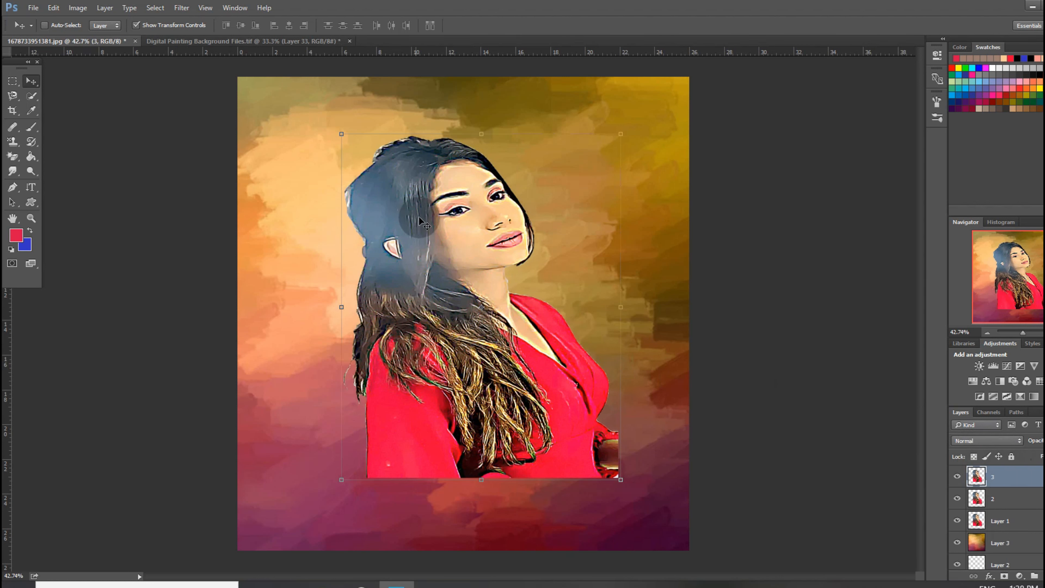
click(13, 171)
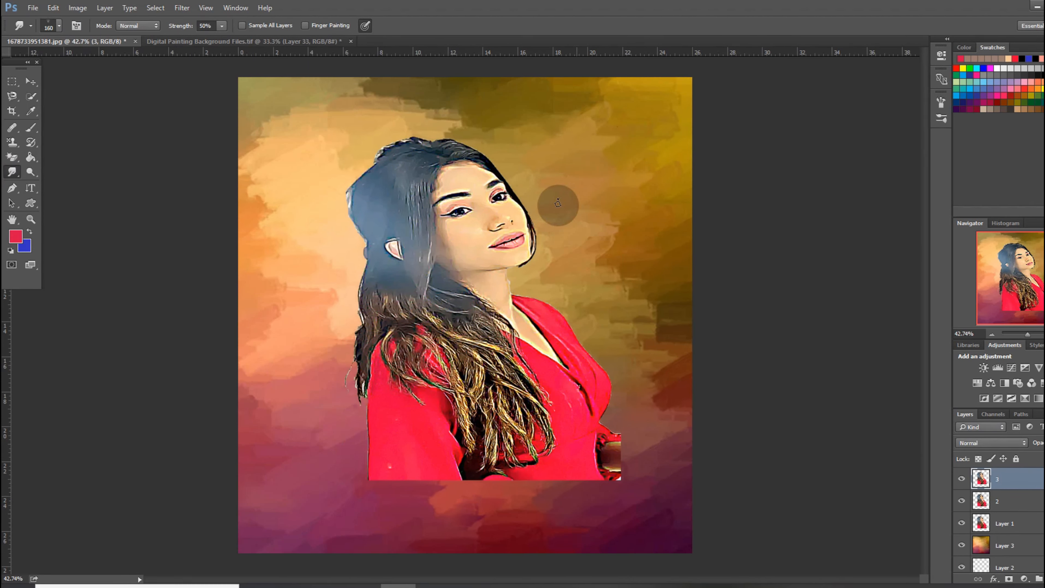
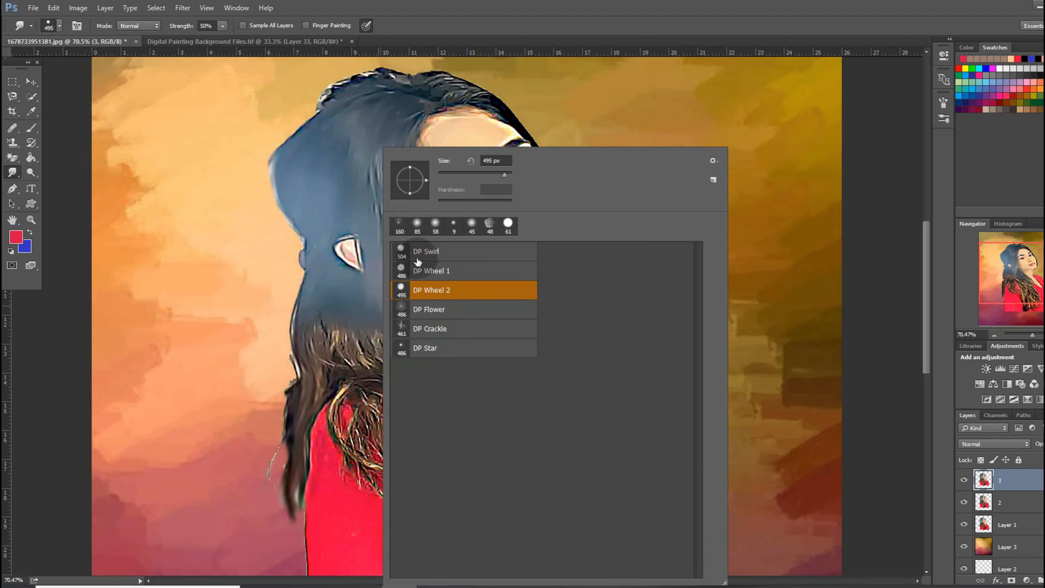
- Smudge the loose hair ends beside the sleeve into smooth strands using the DP Wheel 2 brush at 52 px
click(480, 172)
right_click(345, 373)
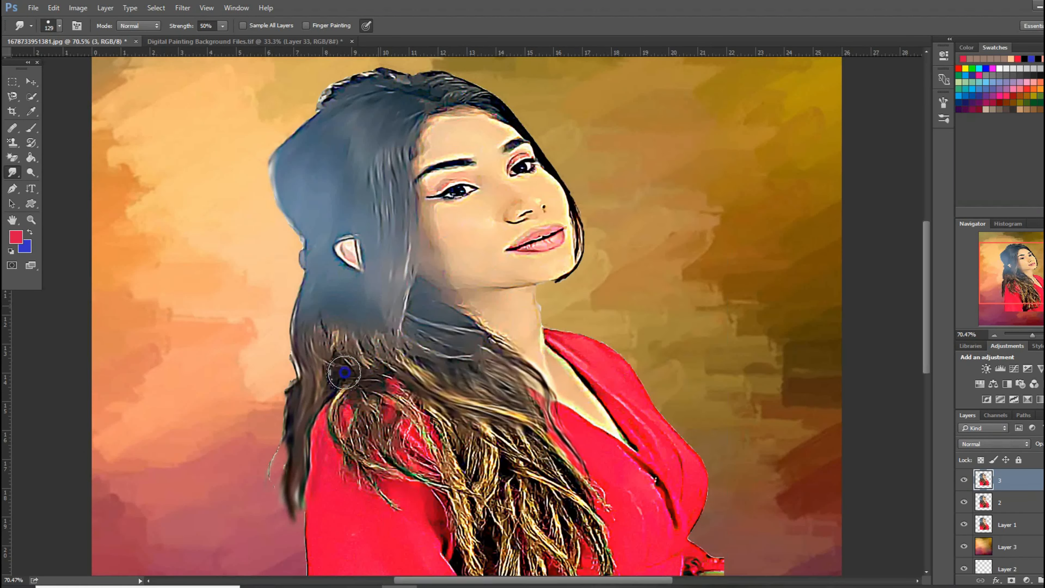
drag(437, 174, 424, 174)
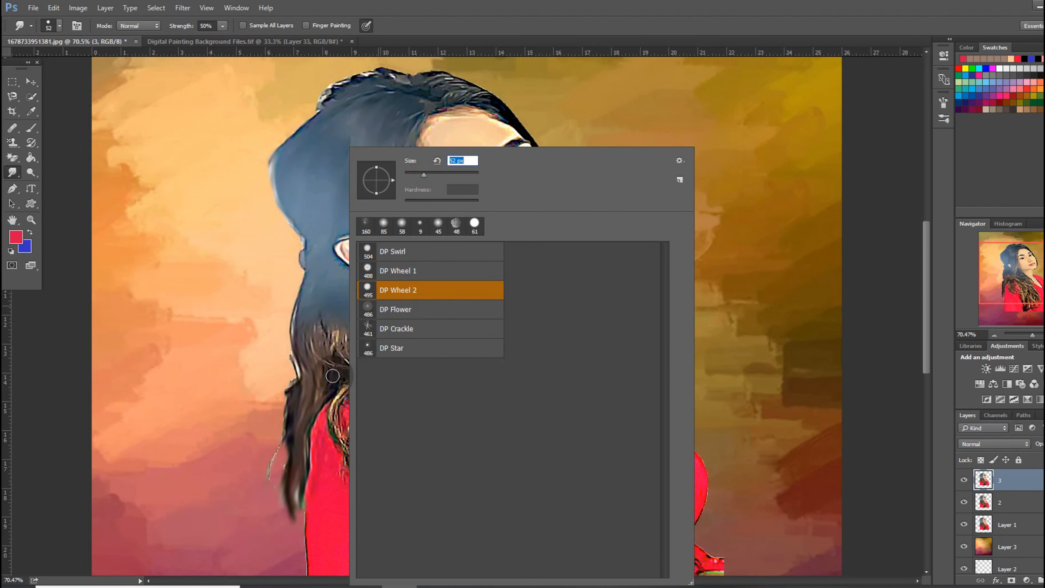
mouse_move(325, 390)
mouse_down()
mouse_move(296, 431)
mouse_move(292, 534)
mouse_up()
drag(287, 486, 288, 497)
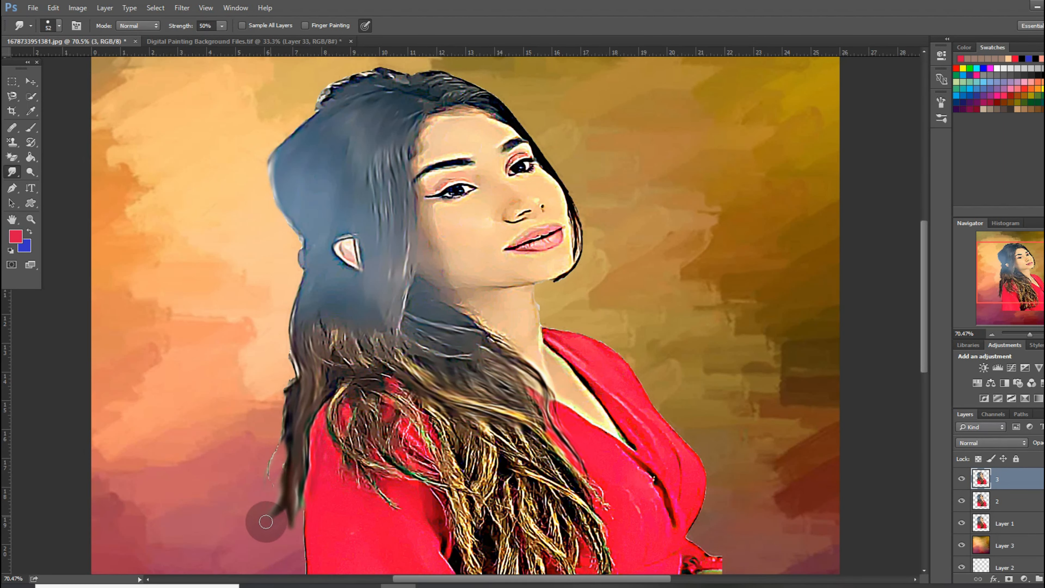
drag(283, 436, 262, 490)
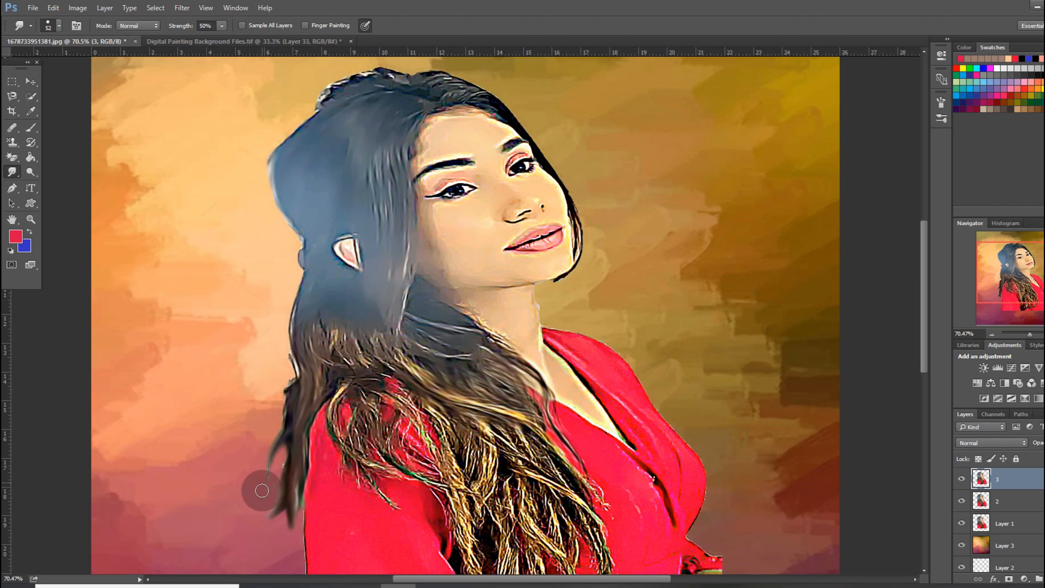
- Smudge the long curls over the shoulder and chest into painted strands with strokes following the hair's flow
mouse_move(301, 316)
mouse_down()
mouse_move(312, 386)
mouse_move(294, 399)
mouse_move(326, 340)
mouse_move(333, 431)
mouse_move(400, 475)
mouse_move(370, 412)
mouse_move(346, 453)
mouse_move(444, 494)
mouse_move(367, 437)
mouse_move(404, 400)
mouse_move(464, 490)
mouse_move(409, 453)
mouse_up()
mouse_move(381, 413)
mouse_down()
mouse_move(393, 445)
mouse_move(484, 430)
mouse_move(453, 500)
mouse_move(465, 539)
mouse_up()
scroll(465, 537, down, 2)
drag(455, 457, 468, 504)
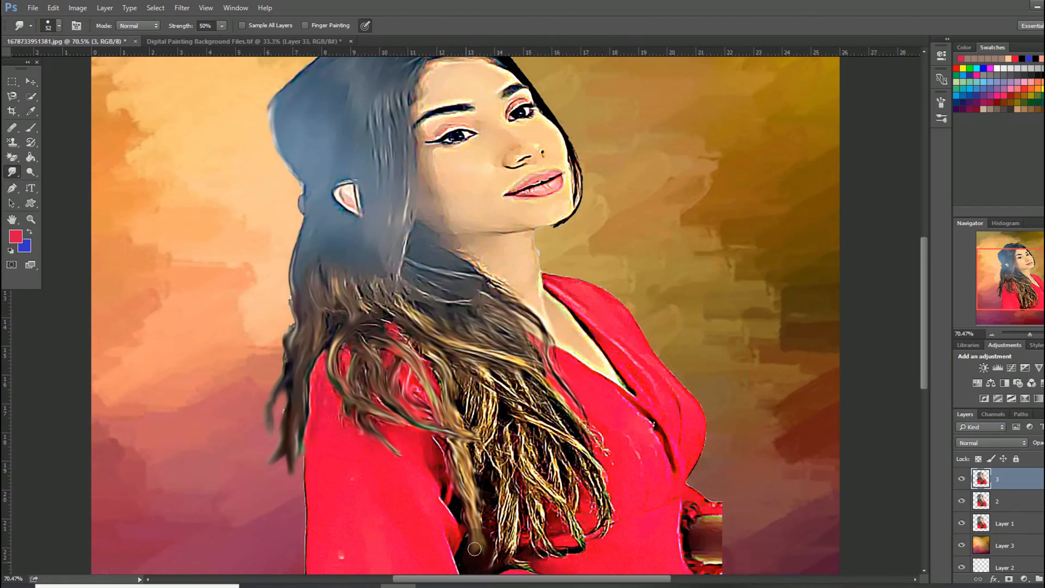
mouse_move(462, 376)
mouse_down()
mouse_move(476, 414)
mouse_move(490, 383)
mouse_move(491, 412)
mouse_move(509, 384)
mouse_move(595, 428)
mouse_move(616, 516)
mouse_move(595, 522)
mouse_move(569, 484)
mouse_up()
mouse_move(507, 443)
mouse_down()
mouse_move(567, 511)
mouse_move(579, 552)
mouse_move(512, 506)
mouse_up()
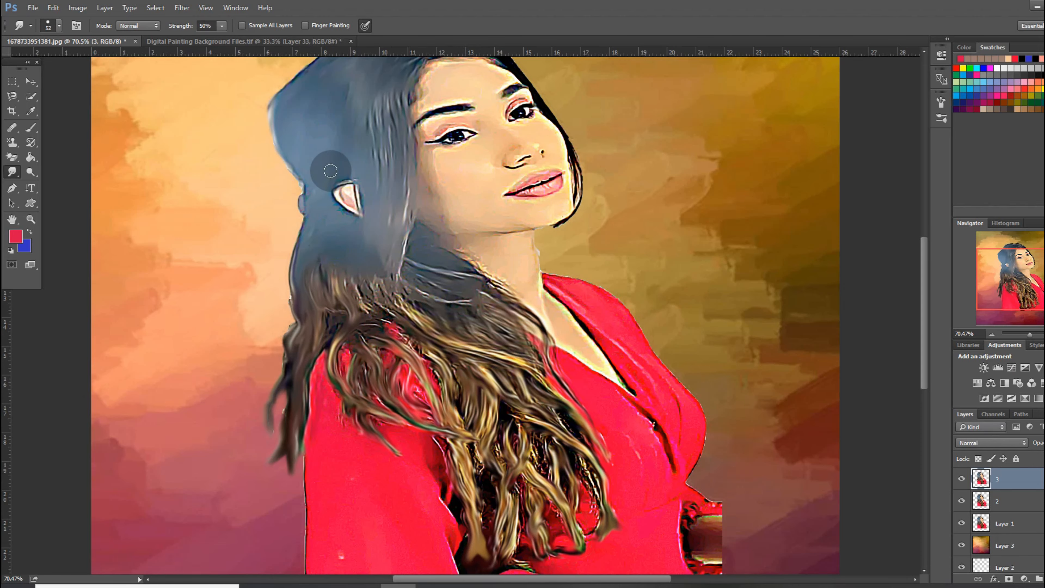
- Smudge the outer edge of the hair at the back of the head and along the crown
scroll(278, 176, up, 3)
drag(278, 175, 281, 209)
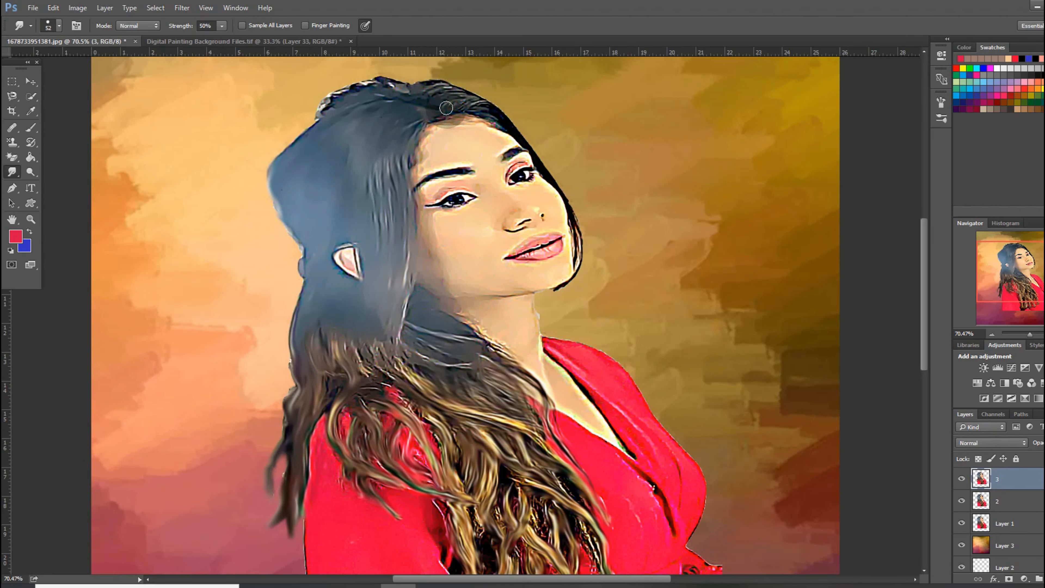
mouse_move(437, 86)
mouse_down()
mouse_move(348, 84)
mouse_move(321, 102)
mouse_up()
- Reduce the smudge brush to 38 px and smooth both eyebrows along their shape
scroll(537, 184, down, 1)
scroll(538, 184, down, 1)
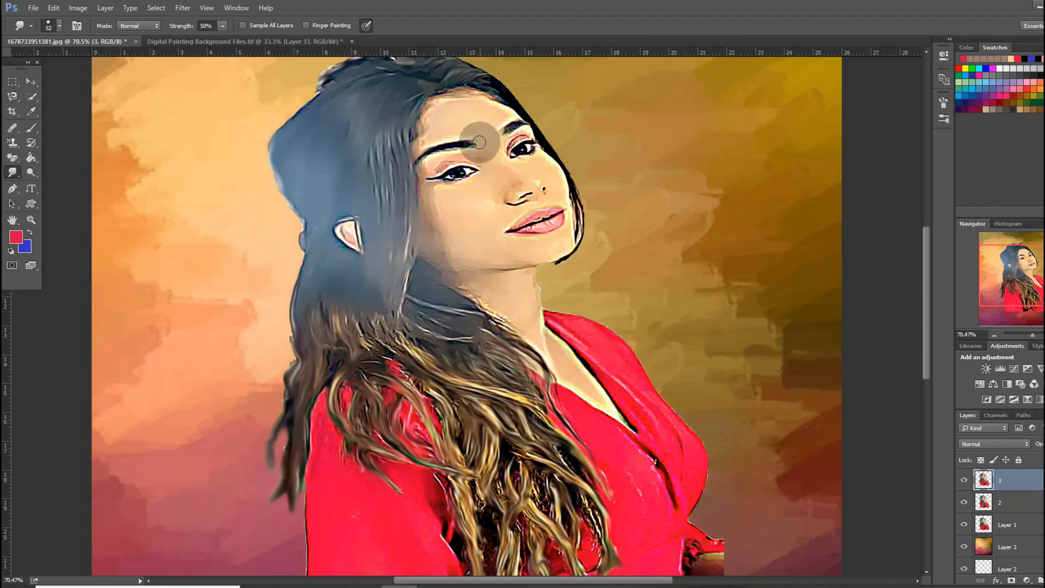
key(ctrl+plus)
scroll(466, 144, up, 3)
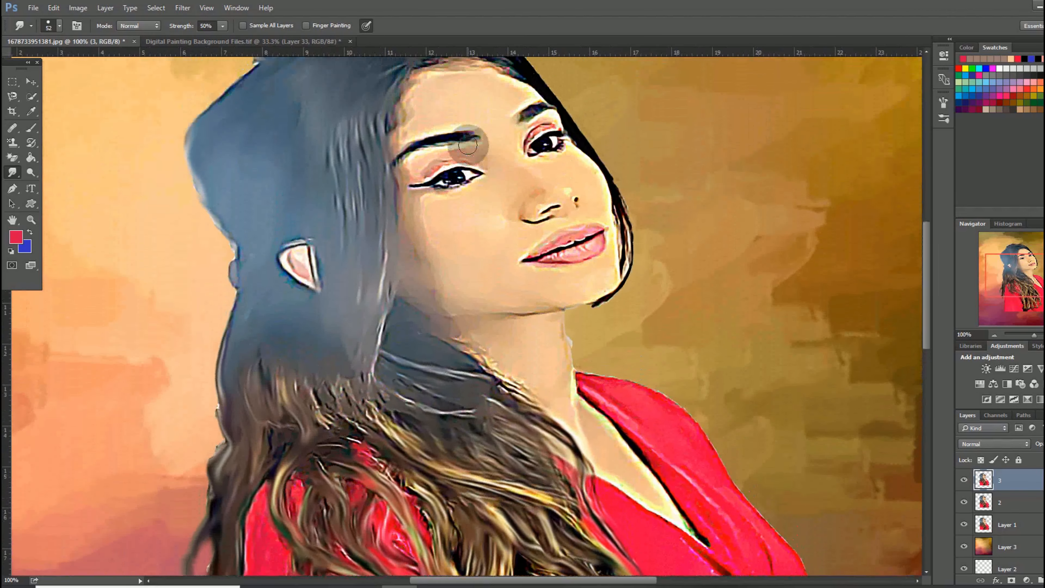
right_click(467, 142)
click(540, 167)
click(462, 156)
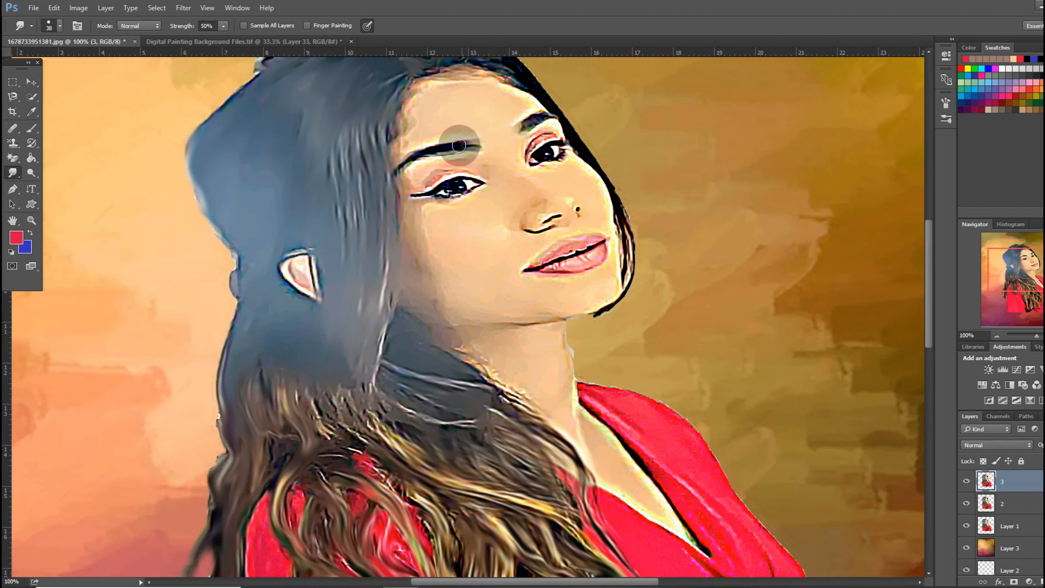
drag(402, 165, 394, 172)
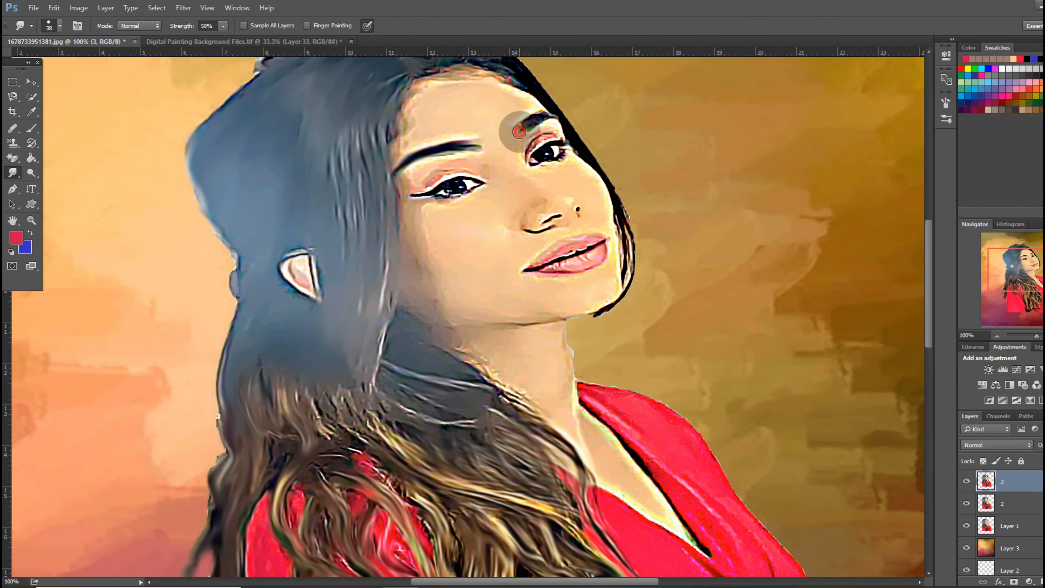
- Smudge the thin hair along the far side of the face down to the jaw with a 21 px brush
scroll(531, 111, up, 2)
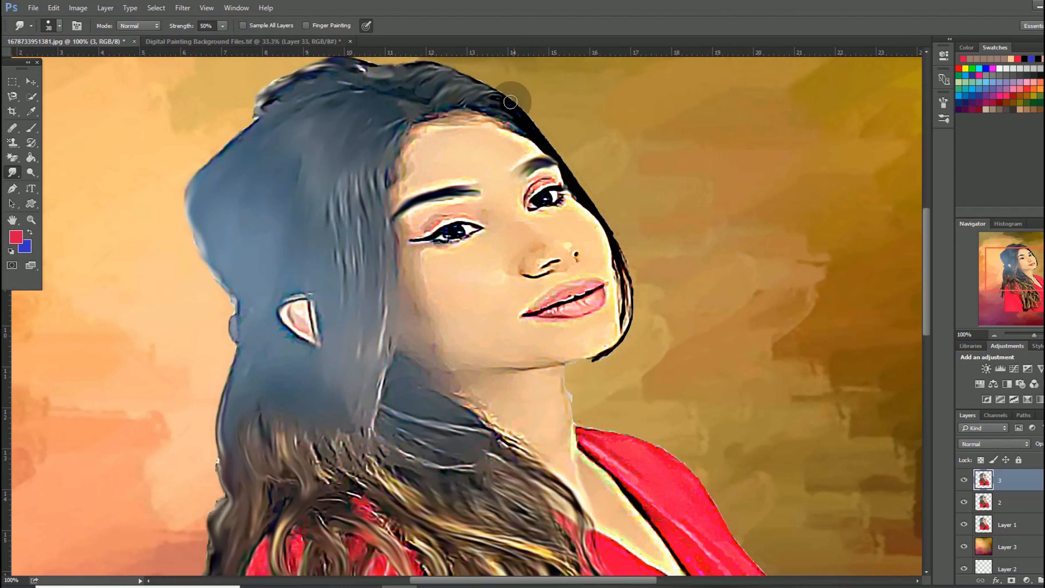
right_click(518, 123)
click(576, 150)
click(524, 132)
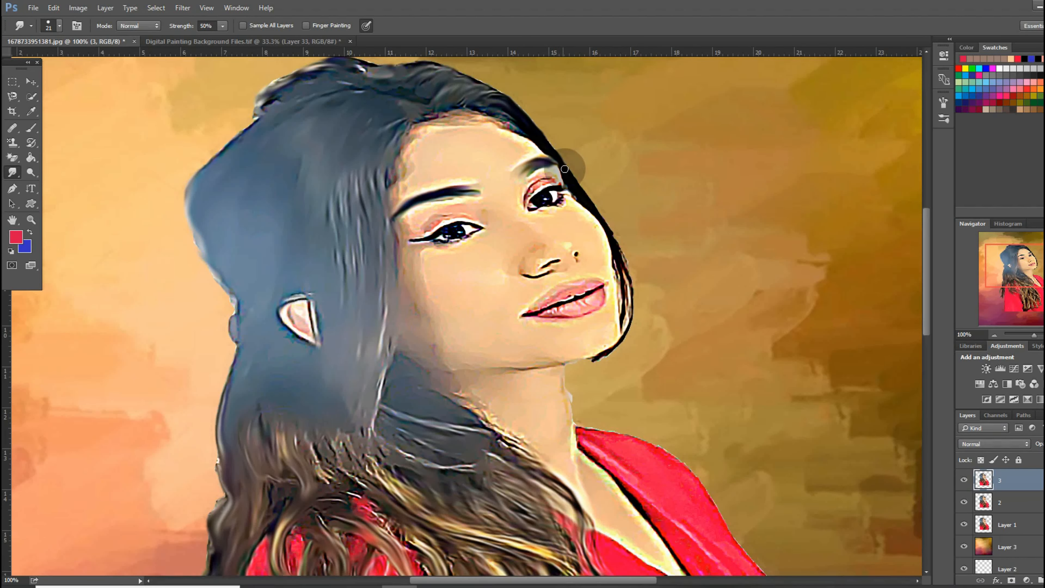
mouse_move(595, 213)
mouse_down()
mouse_move(616, 255)
mouse_move(611, 247)
mouse_move(632, 261)
mouse_move(636, 310)
mouse_move(625, 339)
mouse_move(580, 375)
mouse_up()
drag(624, 287, 623, 321)
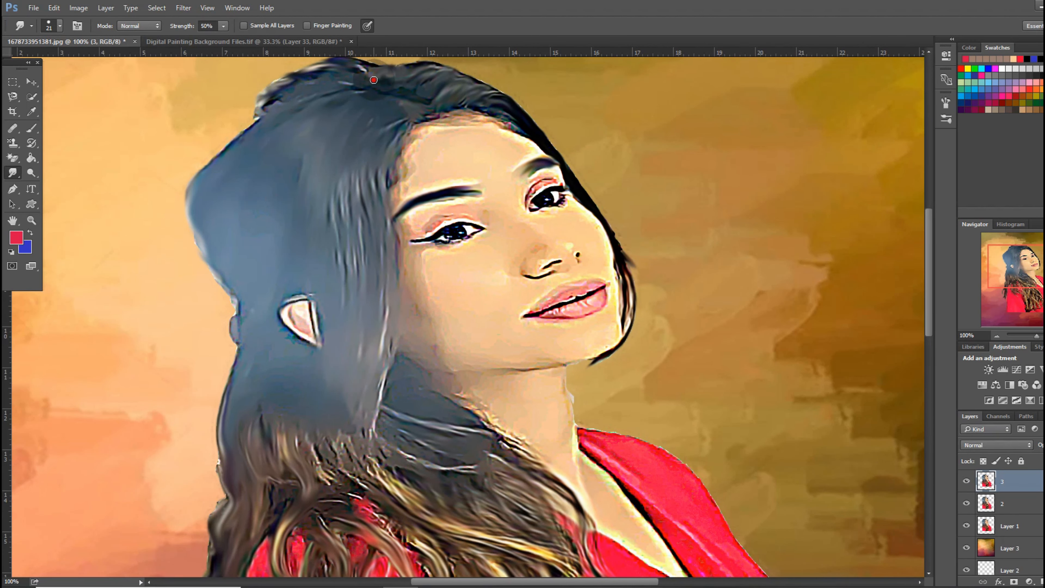
- Enlarge the smudge brush and smooth the skin on the forehead and around the eyes
right_click(489, 139)
click(560, 163)
click(448, 139)
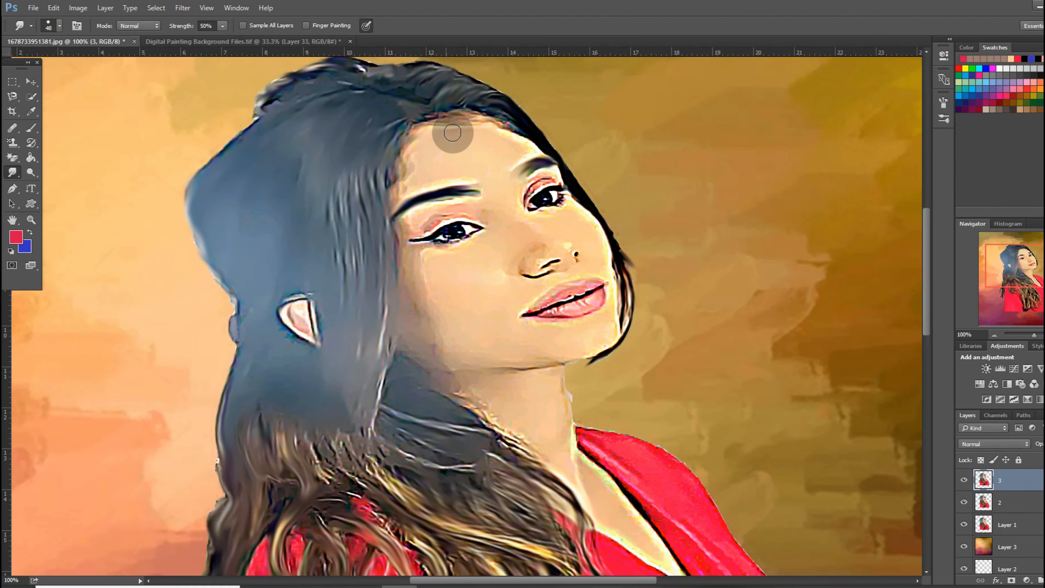
mouse_move(439, 173)
mouse_down()
mouse_move(426, 148)
mouse_move(408, 171)
mouse_move(451, 135)
mouse_up()
mouse_move(506, 191)
mouse_down()
mouse_move(509, 201)
mouse_move(422, 228)
mouse_move(442, 217)
mouse_up()
- Reduce the smudge brush to 15 px and smooth the upper eyelids of both eyes
right_click(564, 214)
click(541, 174)
click(468, 211)
right_click(535, 185)
click(595, 176)
click(528, 183)
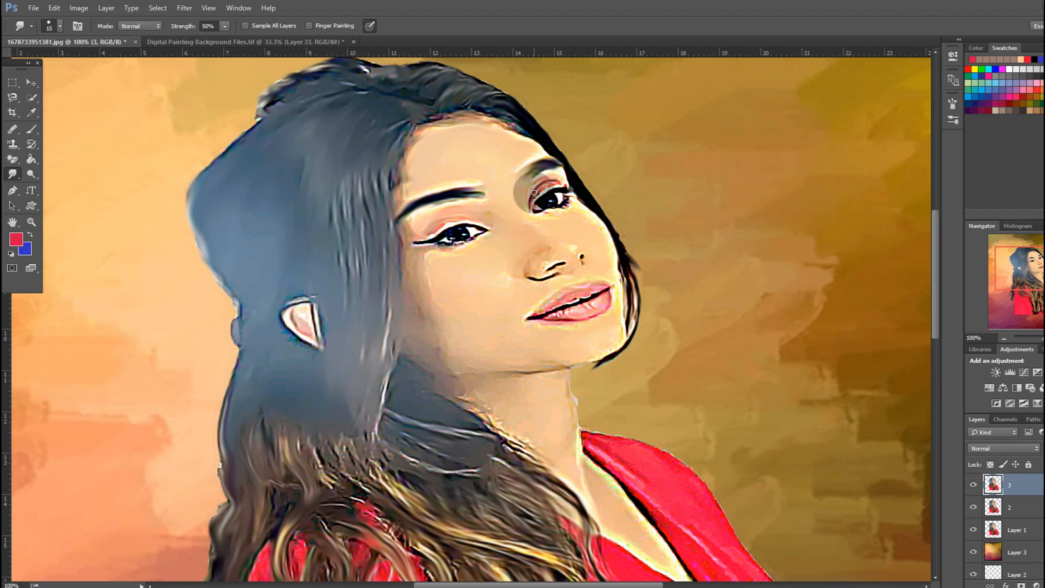
- Set the smudge brush to 41 px and smooth the skin of the cheeks, face and neck
right_click(457, 289)
click(531, 177)
click(412, 265)
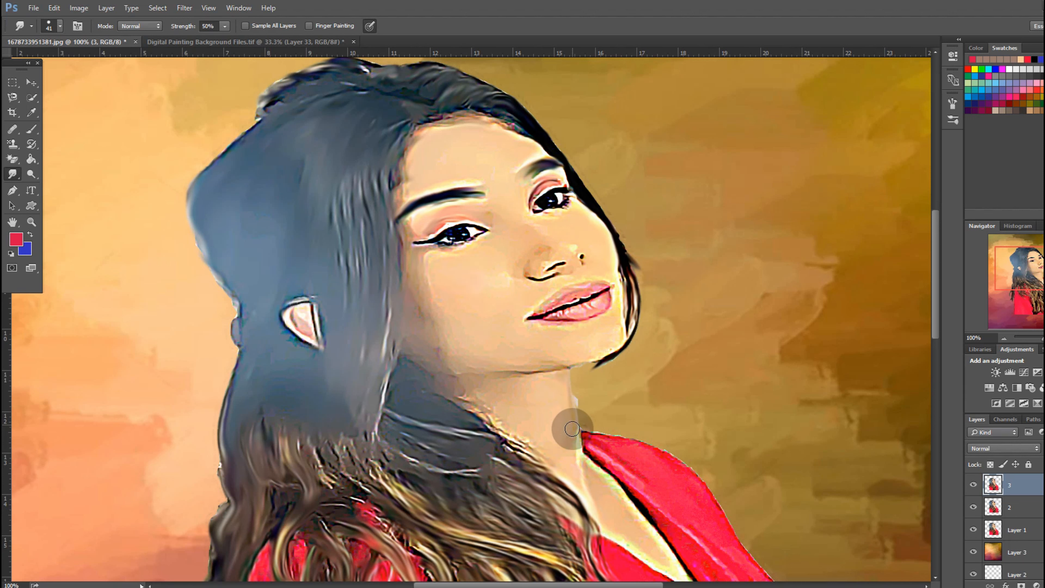
right_click(589, 294)
click(512, 249)
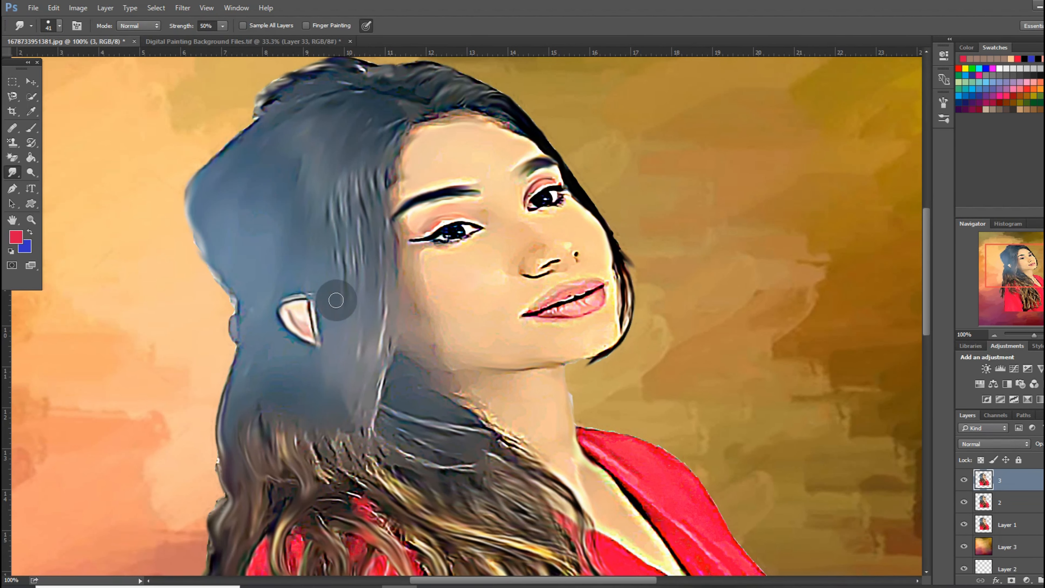
- Smudge the hair below the ear and the outer edge of the red sleeve
scroll(329, 354, down, 3)
mouse_move(330, 354)
mouse_down()
mouse_move(332, 395)
mouse_move(338, 372)
mouse_move(371, 395)
mouse_move(307, 382)
mouse_move(395, 419)
mouse_move(327, 412)
mouse_move(337, 420)
mouse_move(389, 362)
mouse_up()
scroll(389, 363, down, 8)
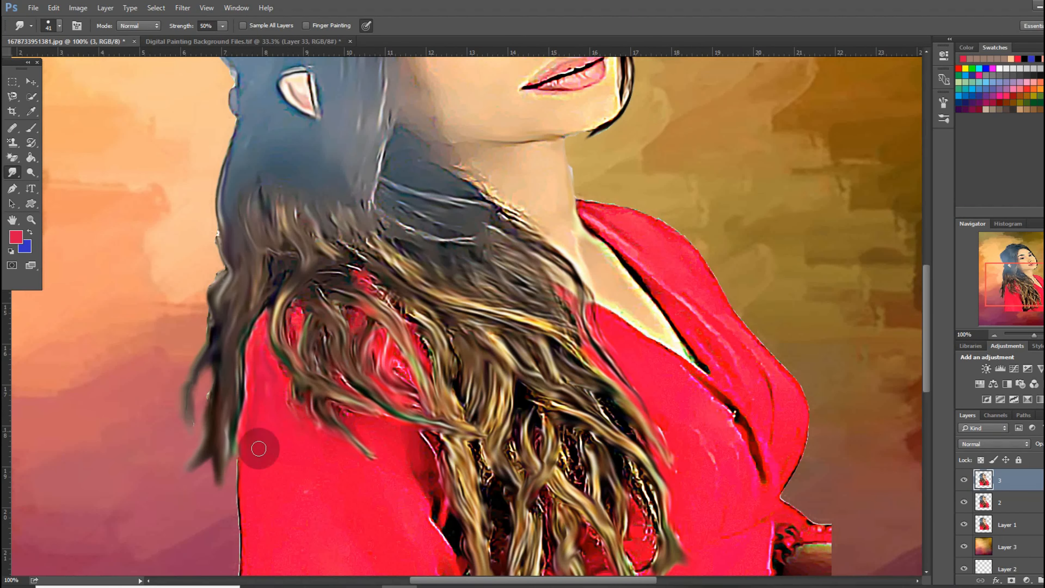
scroll(253, 470, down, 5)
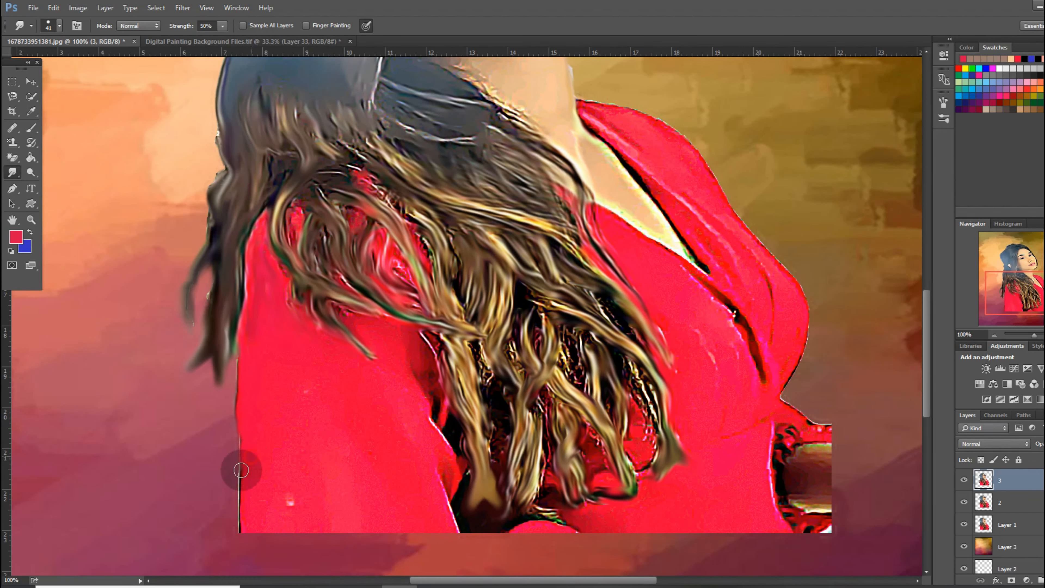
- Smudge the long hair strands over the shoulder and chest, including their dark gaps and ends
scroll(390, 368, up, 1)
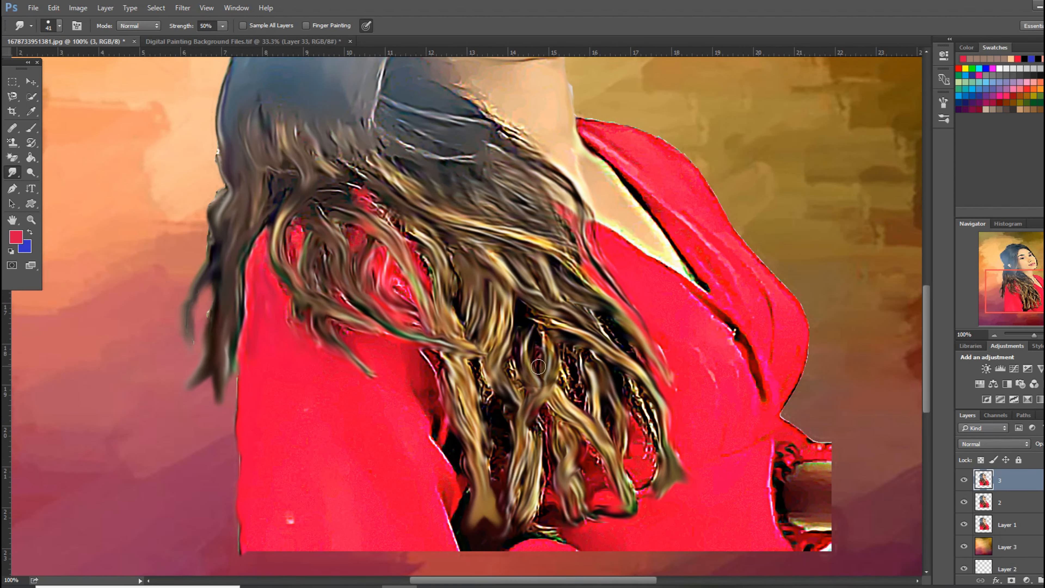
mouse_move(511, 368)
mouse_down()
mouse_move(521, 392)
mouse_move(477, 366)
mouse_move(489, 405)
mouse_up()
drag(427, 256, 435, 280)
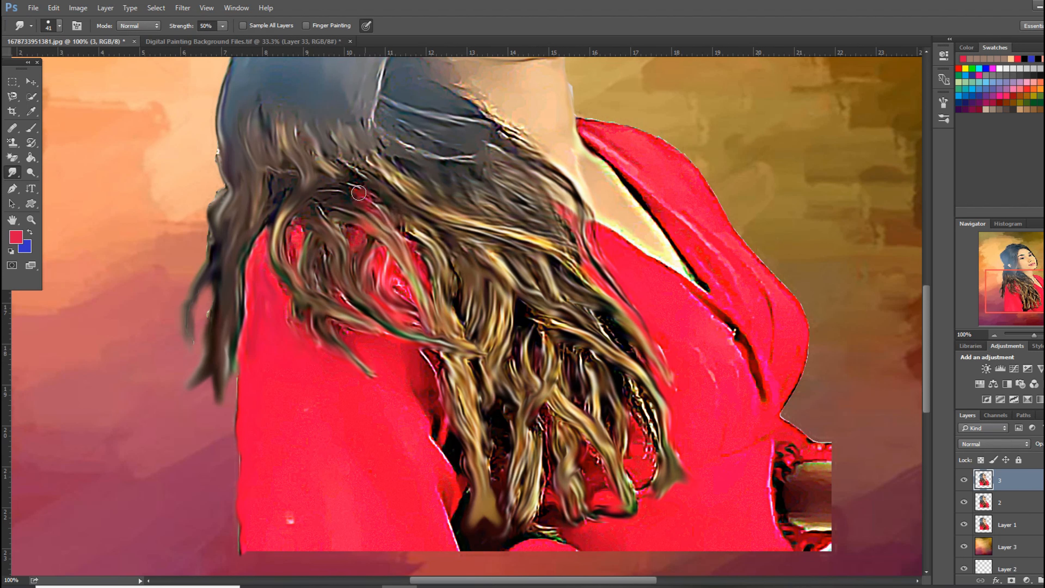
drag(540, 235, 550, 244)
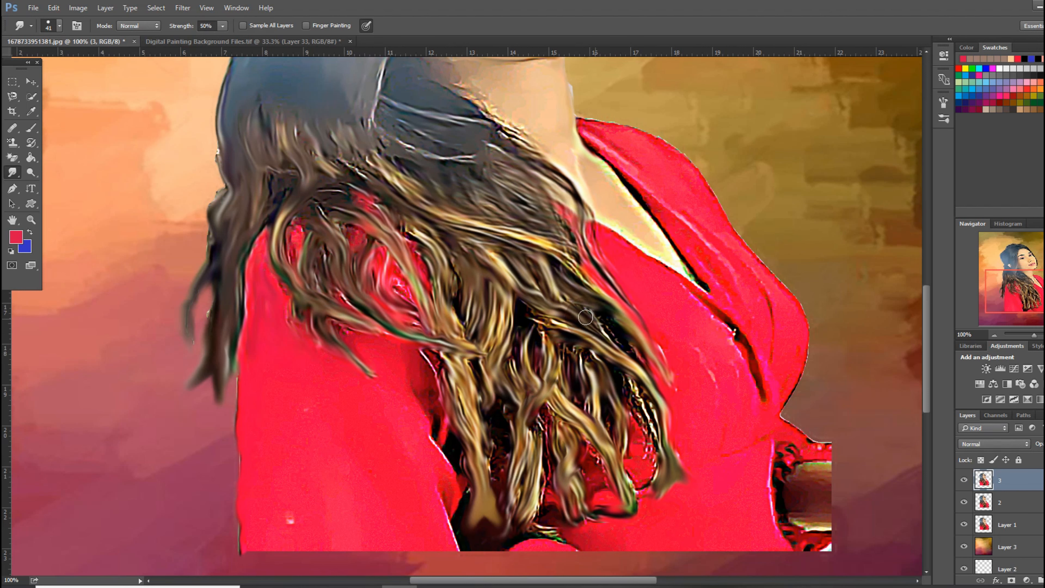
drag(634, 393, 652, 447)
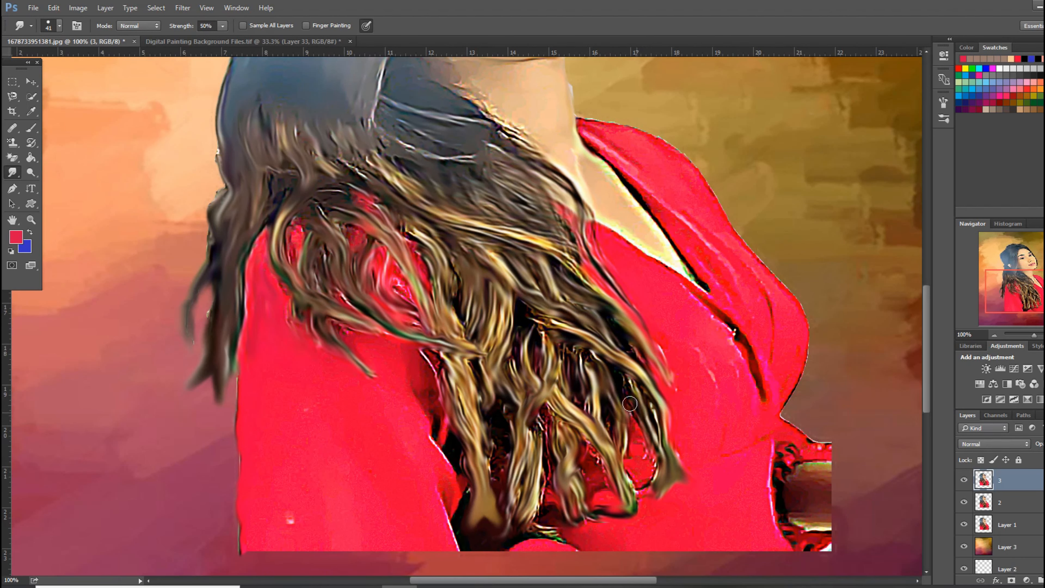
scroll(574, 386, down, 3)
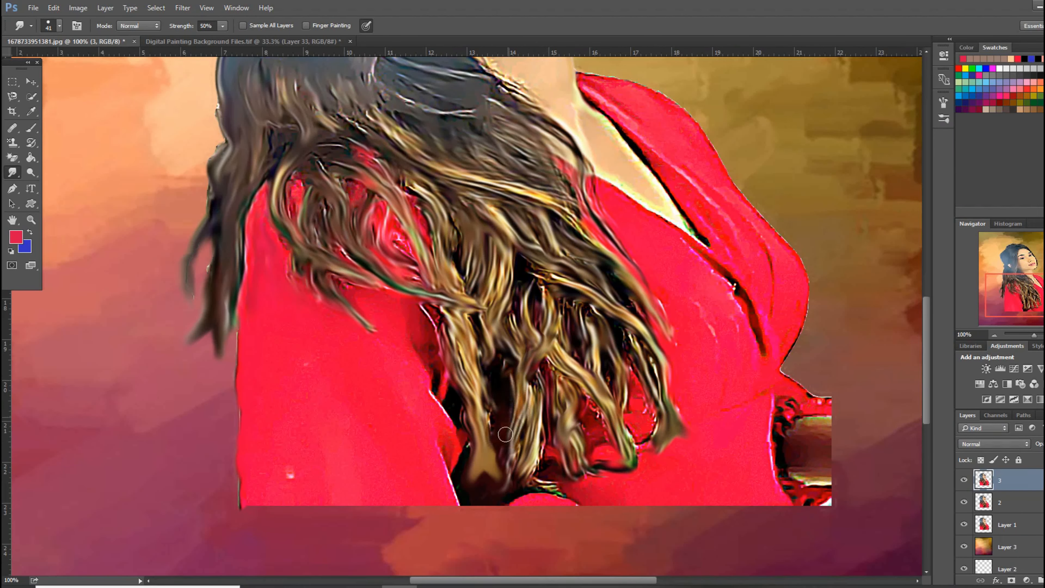
scroll(465, 433, down, 3)
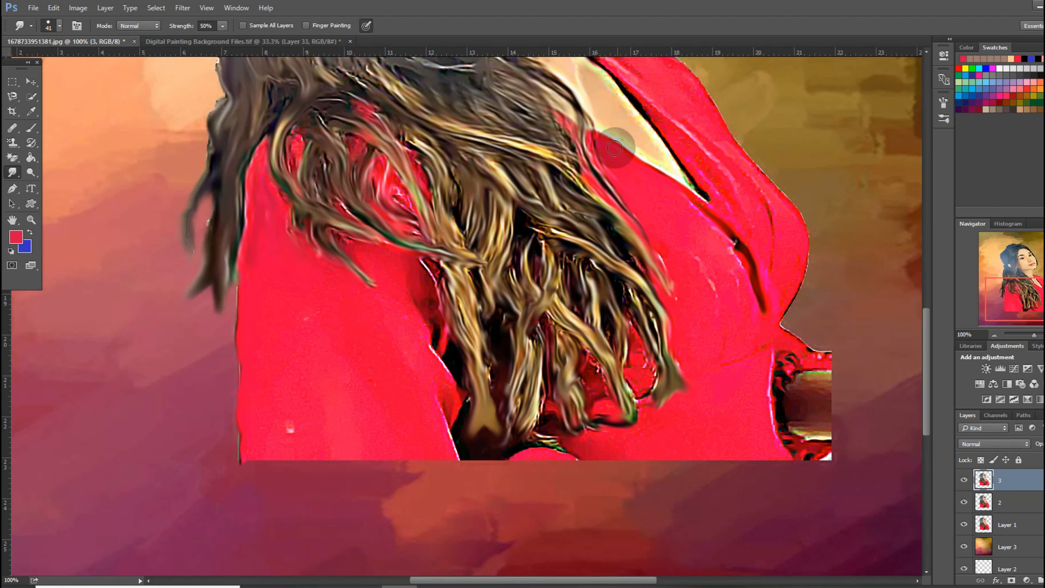
- Smudge the lapel fold and outer edge of the red dress along its natural curve
mouse_move(641, 96)
mouse_down()
mouse_move(732, 180)
mouse_move(751, 181)
mouse_move(774, 224)
mouse_move(775, 266)
mouse_up()
mouse_move(798, 229)
mouse_down()
mouse_move(723, 130)
mouse_move(680, 118)
mouse_move(706, 117)
mouse_move(752, 184)
mouse_up()
scroll(722, 130, up, 1)
scroll(722, 130, up, 1)
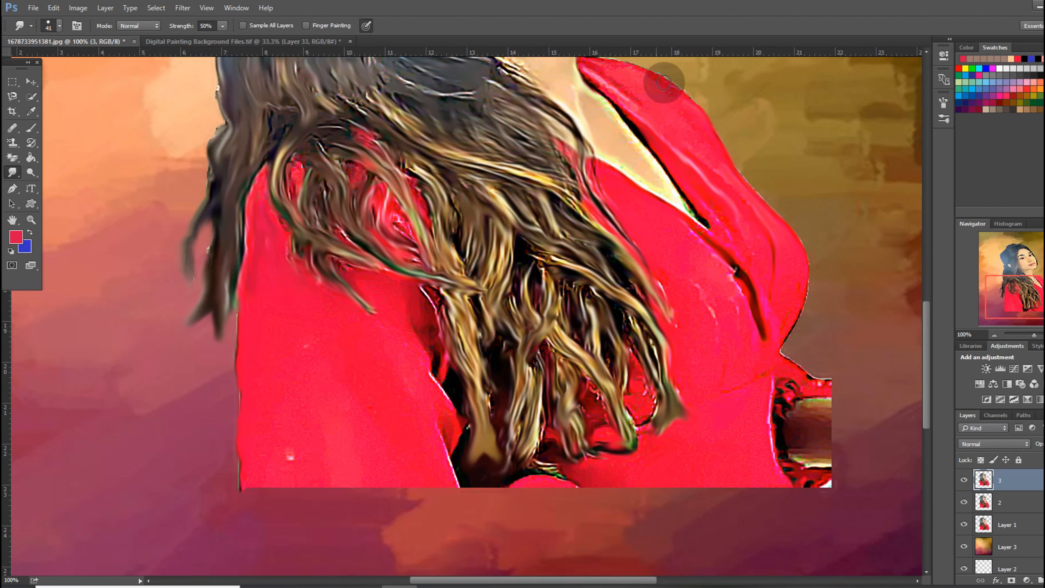
scroll(634, 106, up, 1)
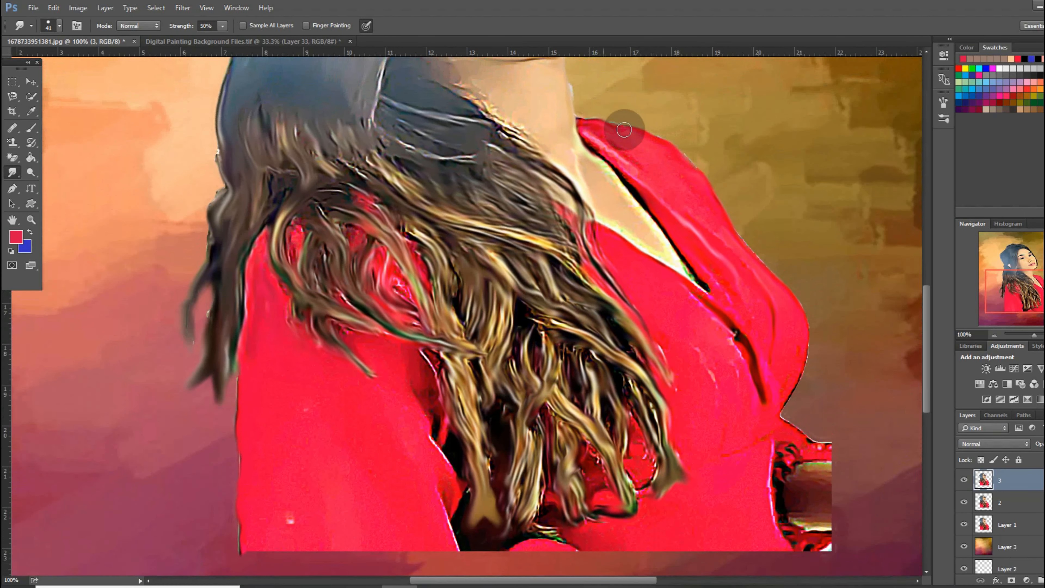
- Smooth the skin inside the dress's neckline with the Smudge tool
scroll(722, 167, up, 1)
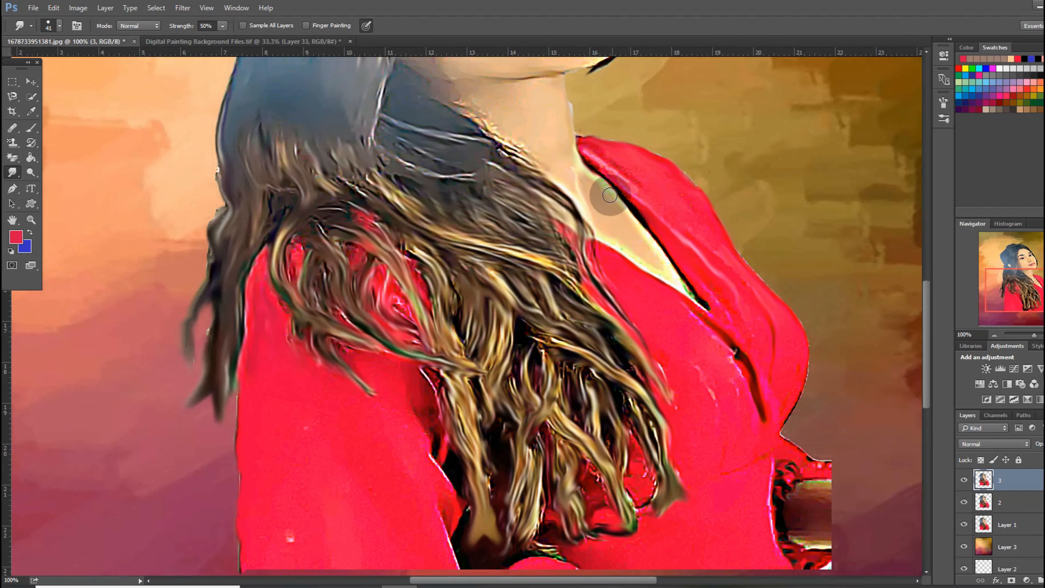
mouse_move(657, 256)
mouse_down()
mouse_move(678, 279)
mouse_move(647, 252)
mouse_up()
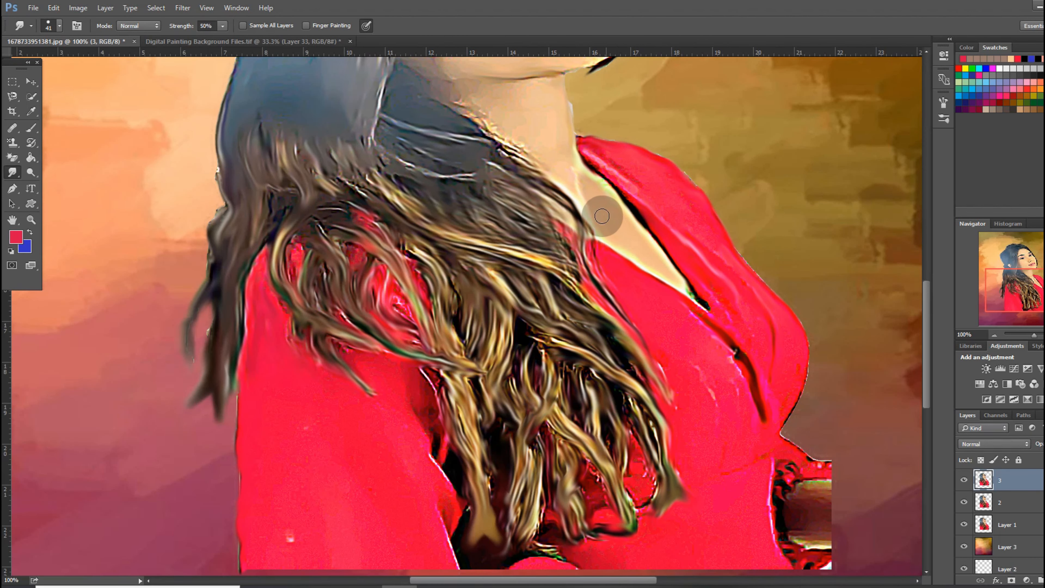
scroll(578, 184, up, 3)
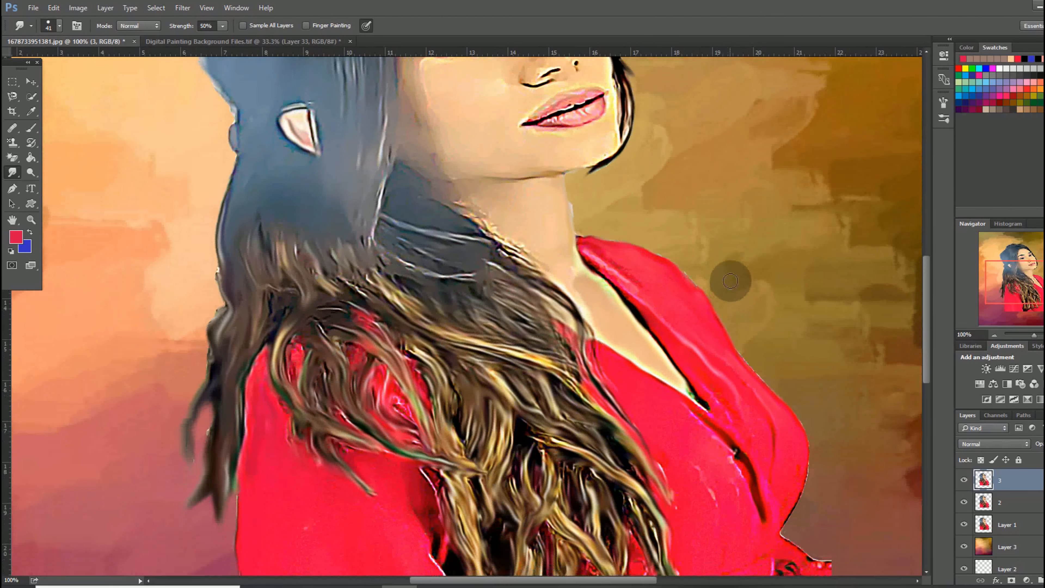
- Enlarge the smudge brush to 91 px and smooth the red fabric of the sleeve
scroll(730, 280, down, 4)
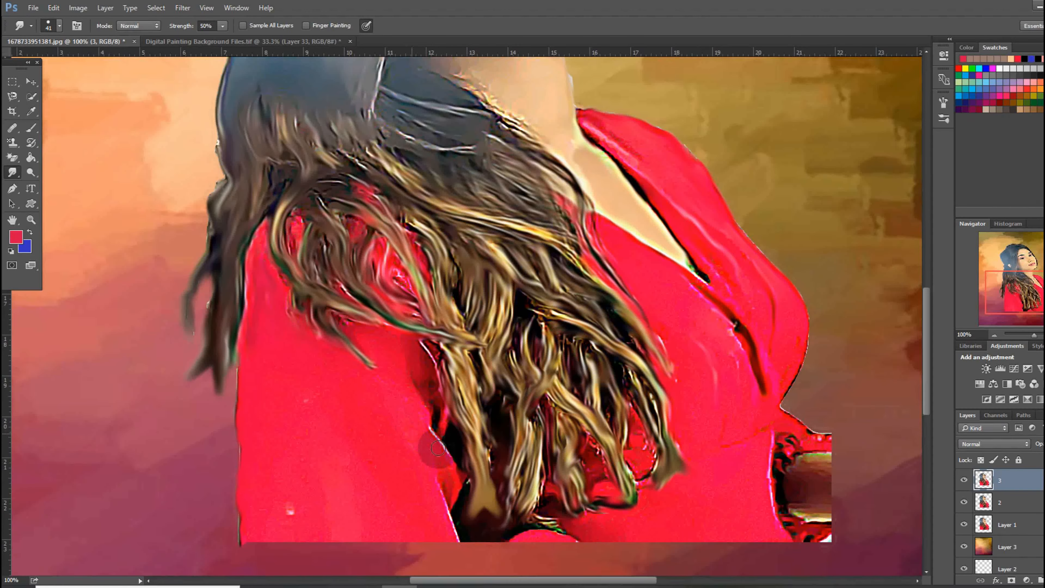
scroll(298, 369, down, 2)
right_click(299, 369)
click(408, 175)
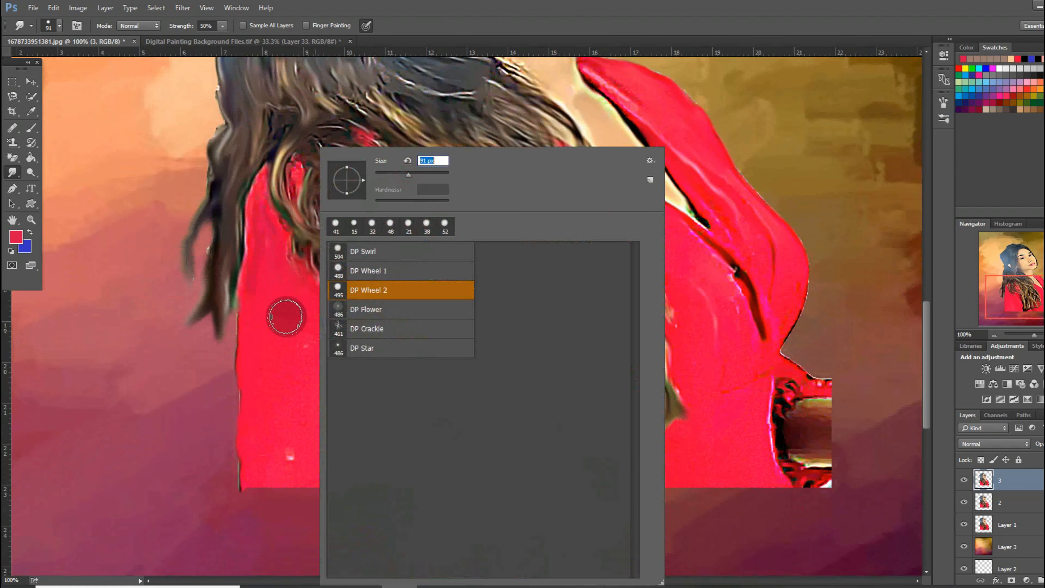
click(284, 318)
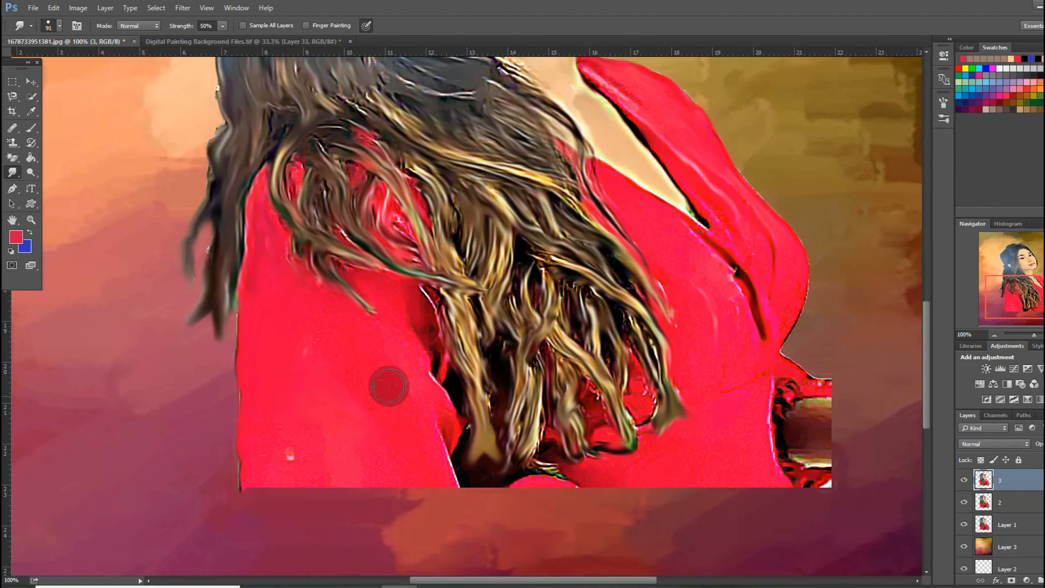
- Reduce the smudge brush to 29 px and smooth the skin around the nose and under the eye
drag(1027, 336, 1039, 336)
drag(1026, 288, 1024, 285)
scroll(576, 129, up, 1)
right_click(569, 122)
click(652, 150)
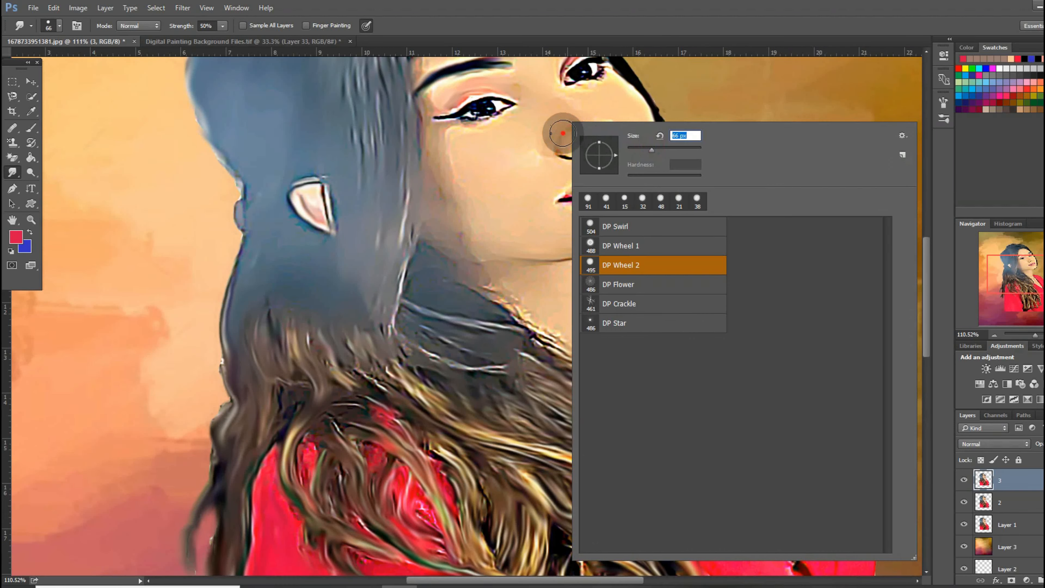
click(562, 133)
right_click(574, 125)
click(656, 152)
click(564, 131)
right_click(580, 125)
click(651, 152)
click(582, 127)
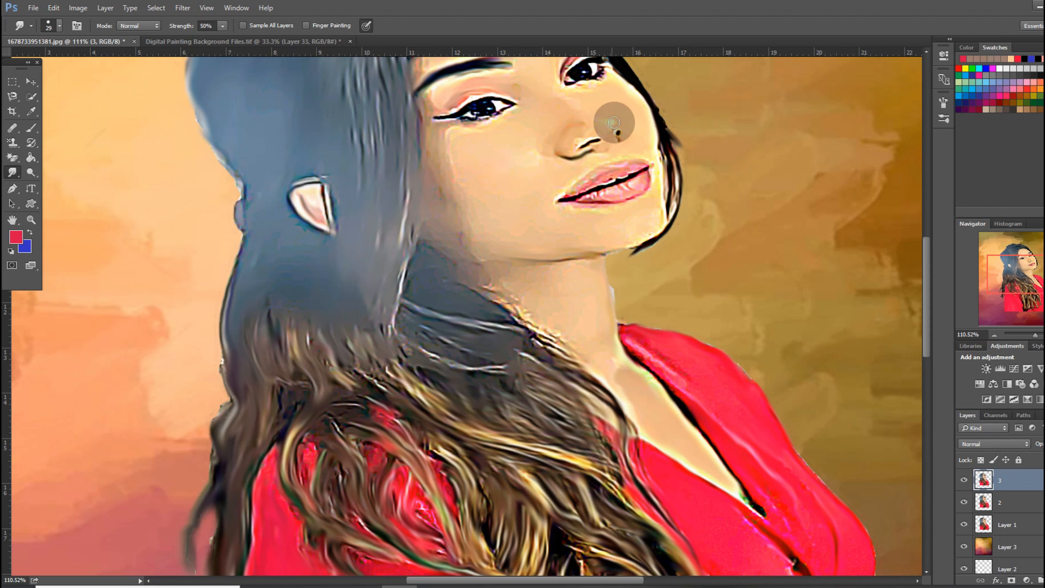
click(563, 101)
drag(574, 108, 564, 125)
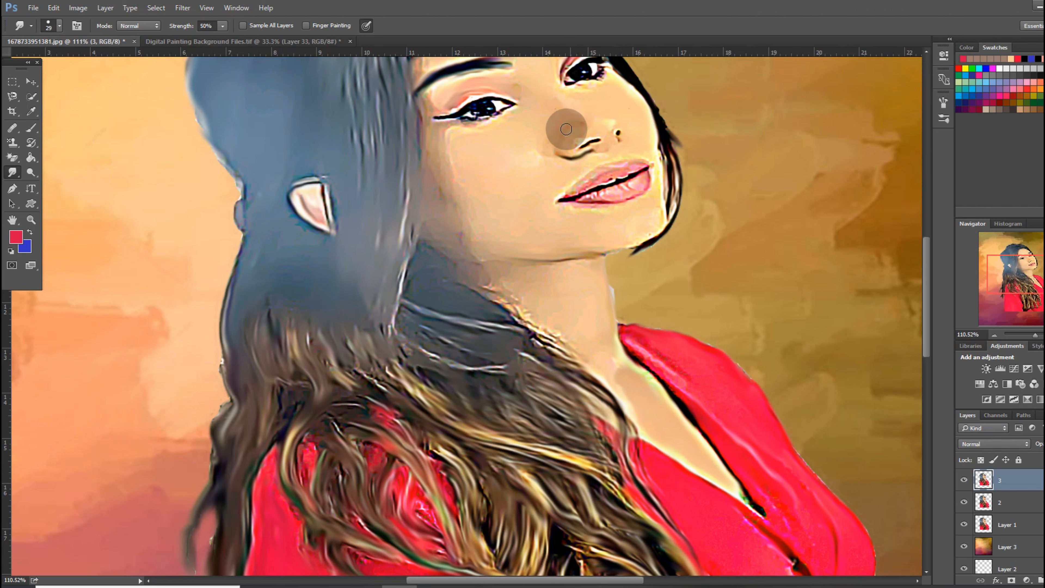
drag(470, 140, 508, 123)
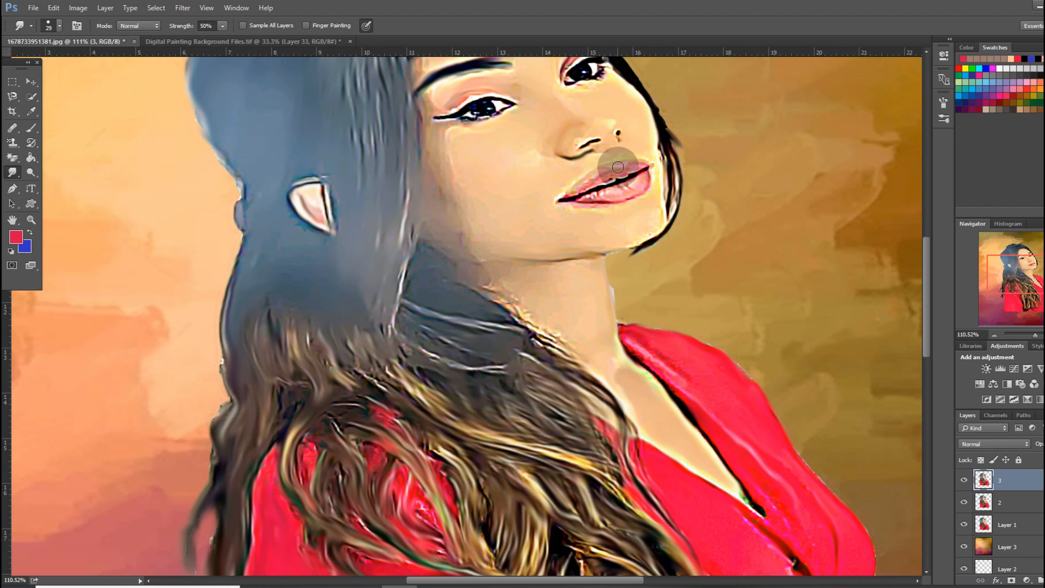
right_click(619, 154)
key(Escape)
- Sample a pink tone from the lips with the Eyedropper and paint over the lips with a 13 px brush
click(31, 111)
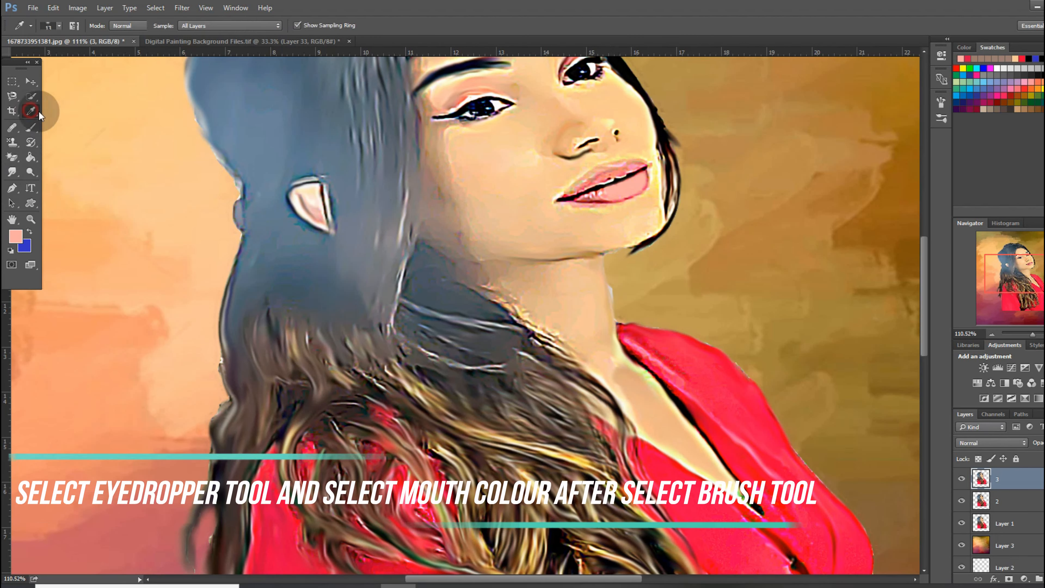
click(591, 191)
click(602, 191)
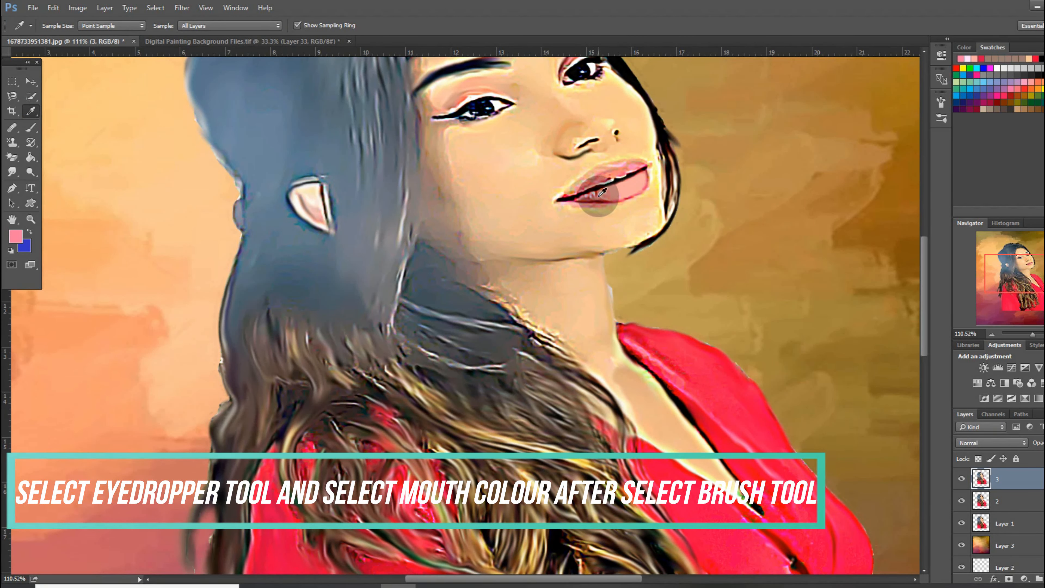
click(613, 171)
click(31, 127)
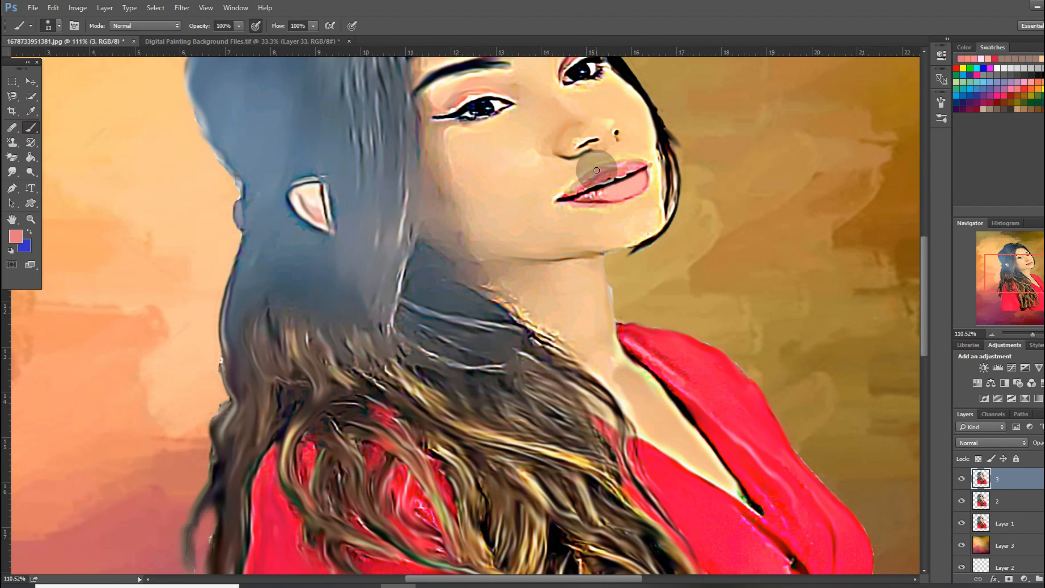
mouse_move(637, 165)
mouse_down()
mouse_move(595, 172)
mouse_move(564, 195)
mouse_move(624, 172)
mouse_move(582, 195)
mouse_up()
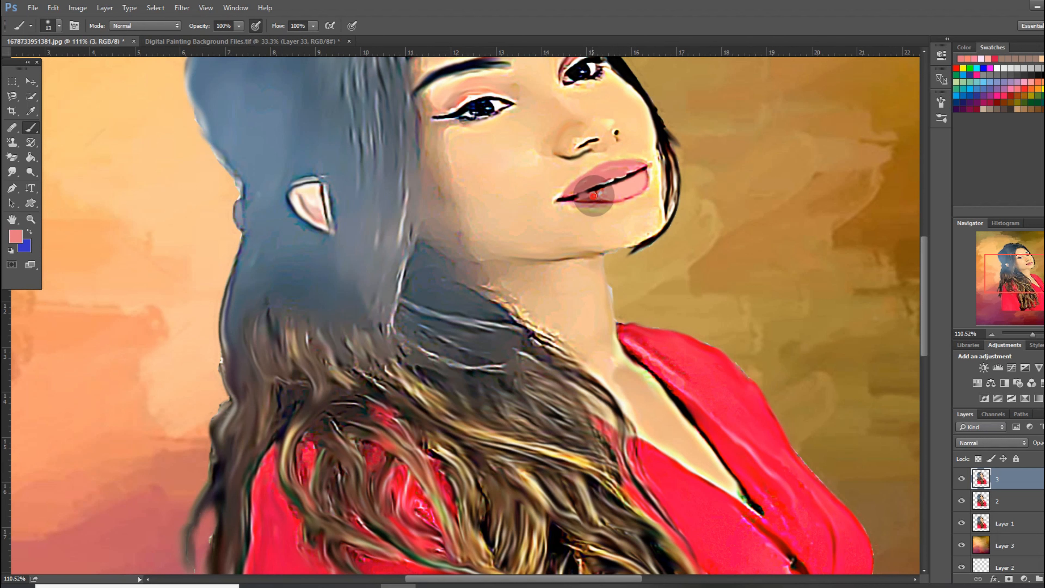
- Blend the painted lips with the Smudge tool at 29 px, and refine the mouth line with a 13 px brush
click(12, 172)
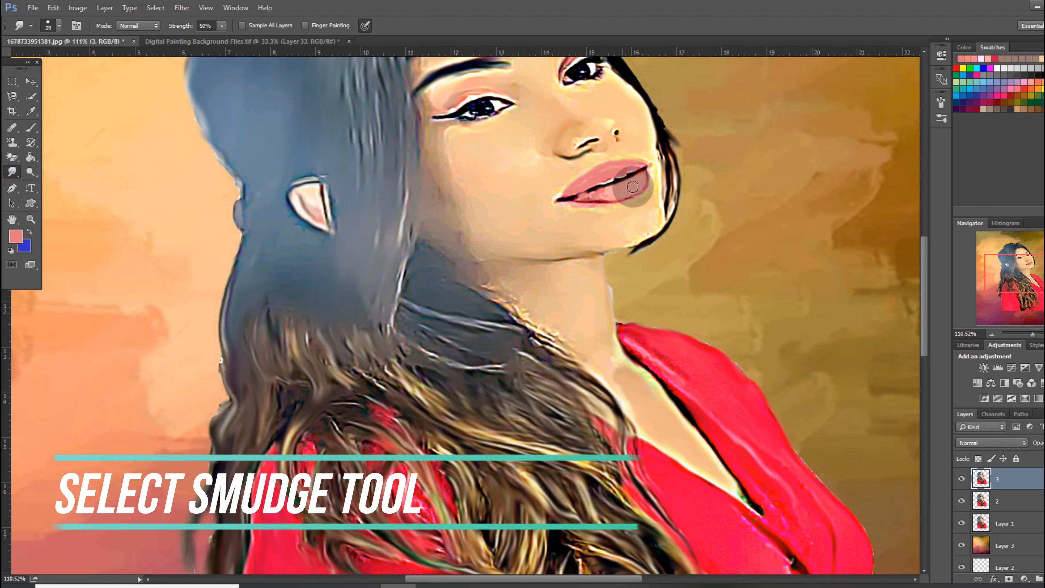
drag(641, 185, 591, 200)
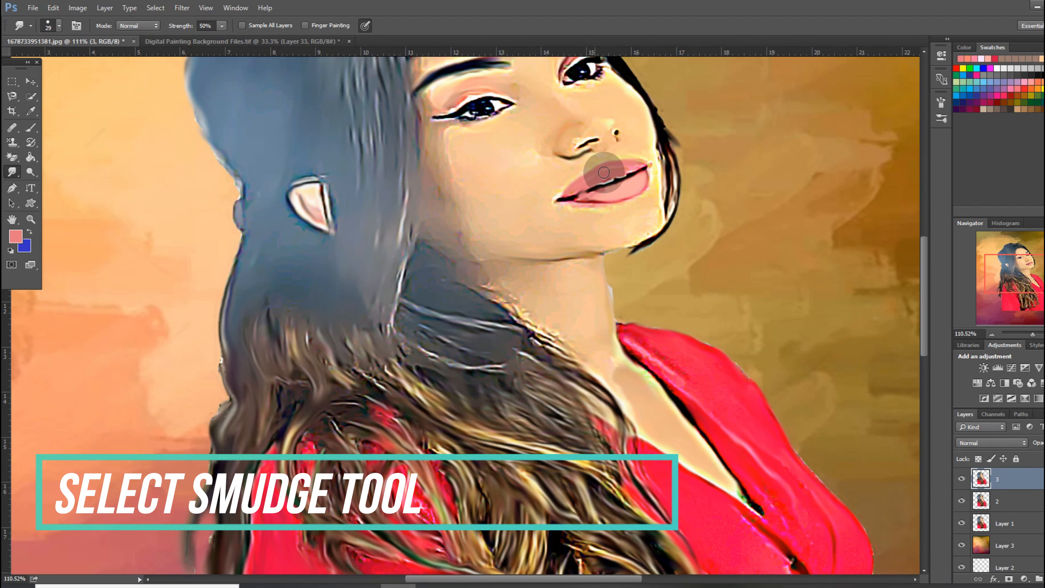
right_click(663, 173)
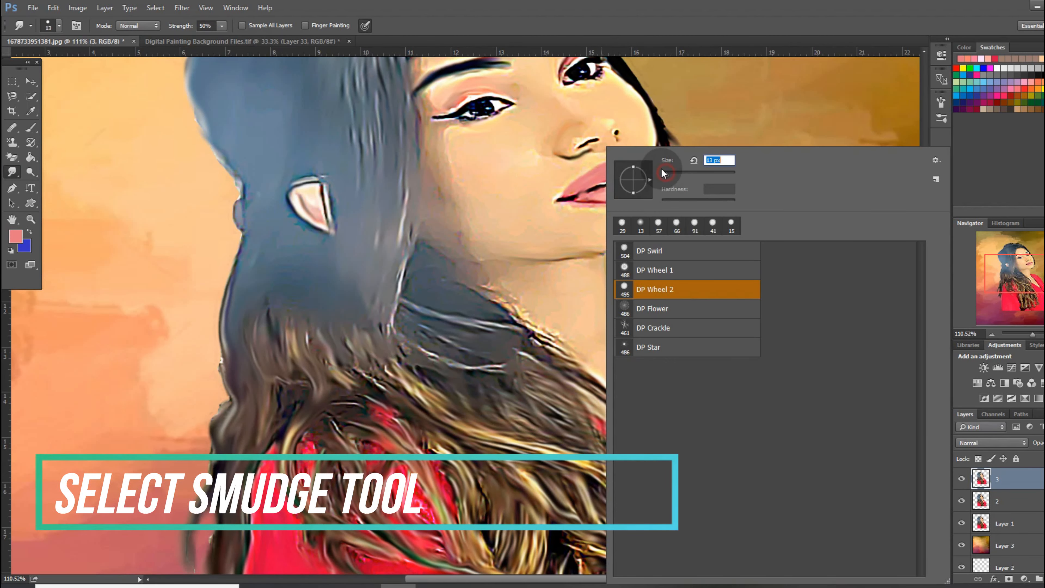
click(573, 200)
key(ctrl+minus)
key(ctrl+plus)
key(ctrl+plus)
scroll(667, 181, up, 2)
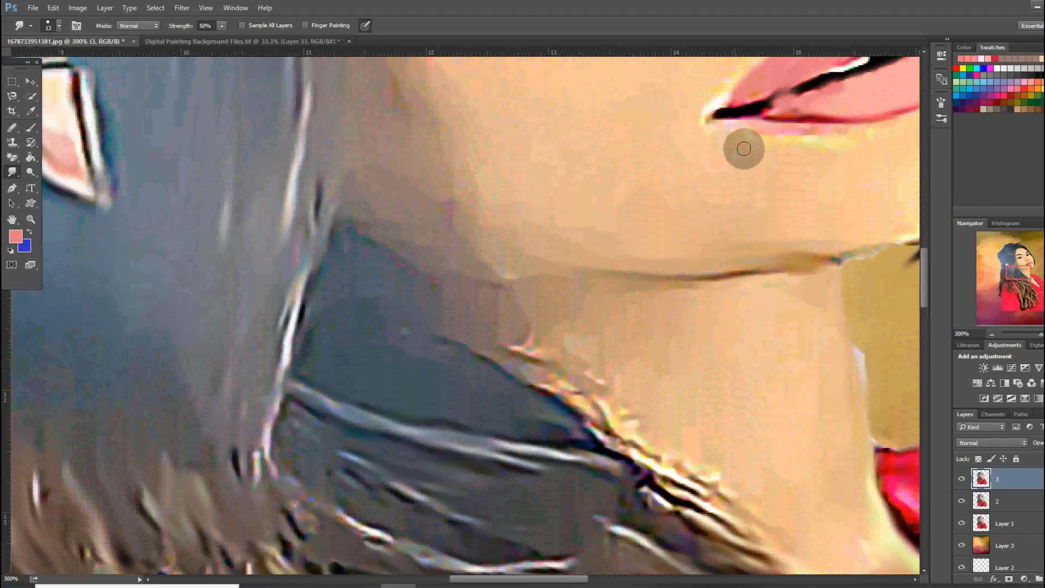
scroll(744, 148, up, 1)
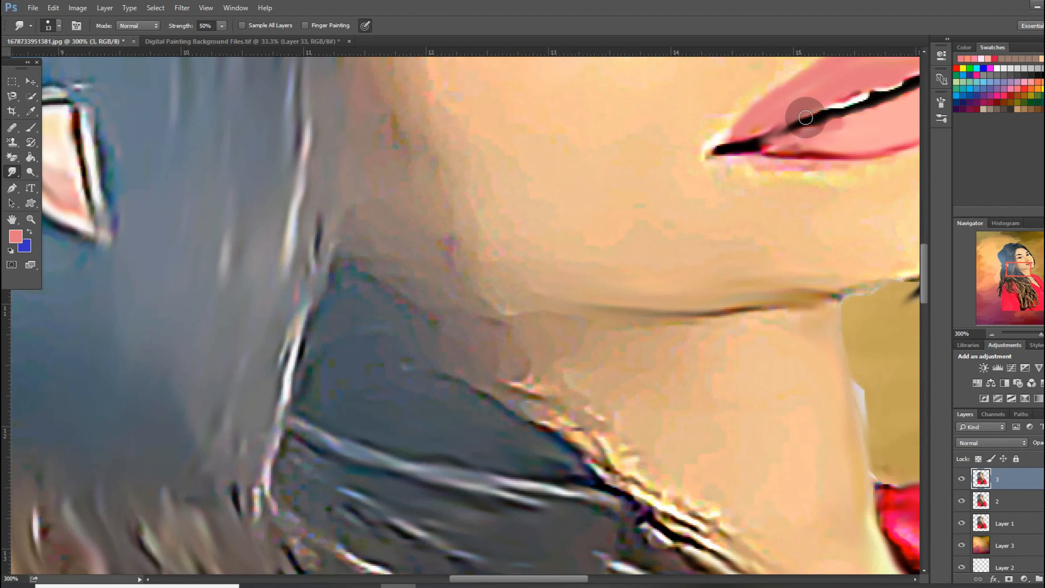
scroll(805, 117, up, 1)
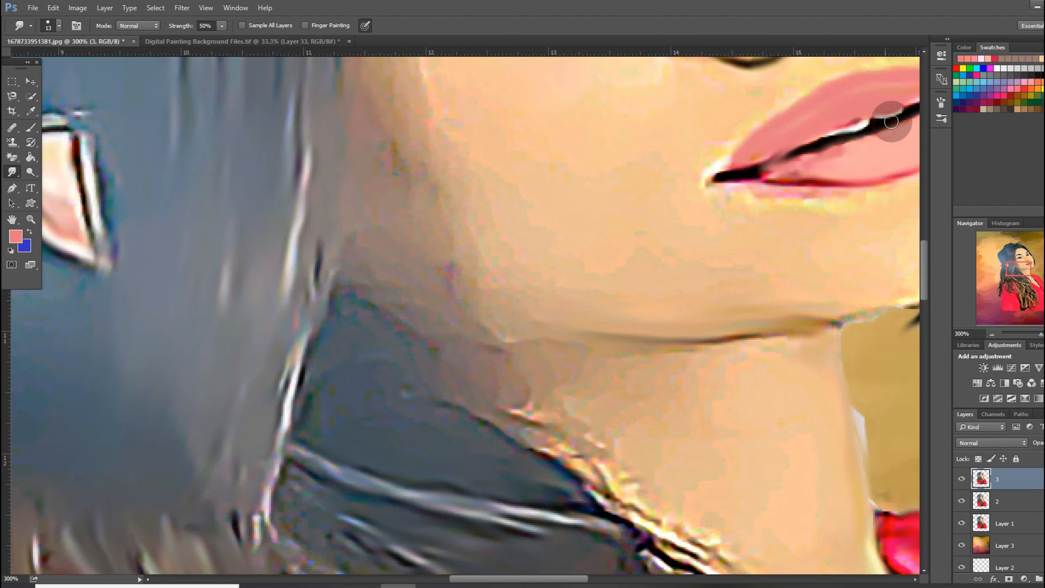
- Set the smudge brush to 57 px and smooth the skin of the chin and jaw
scroll(555, 305, right, 7)
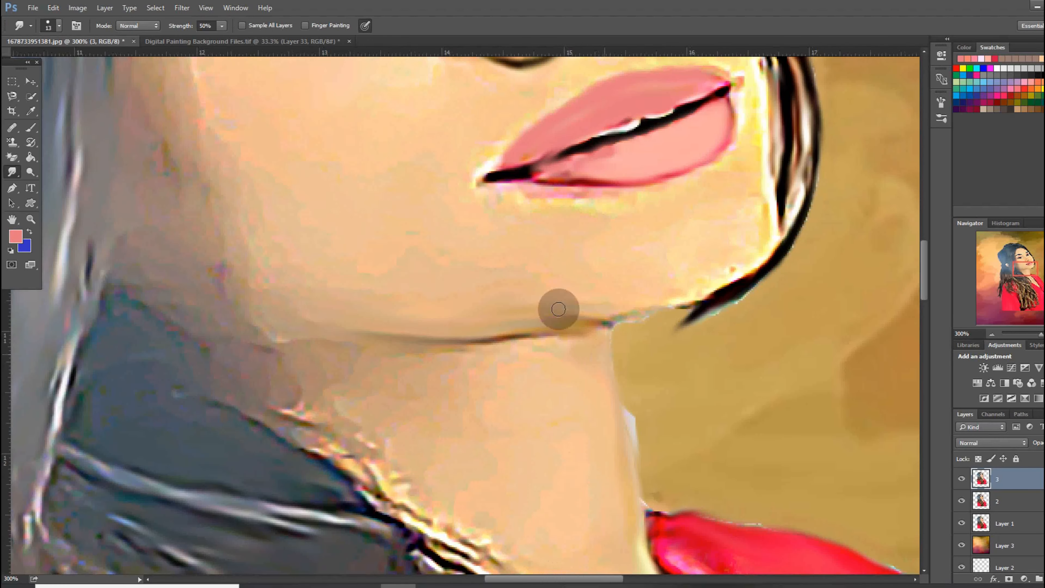
right_click(594, 219)
click(675, 177)
click(537, 249)
mouse_move(581, 232)
mouse_down()
mouse_move(655, 221)
mouse_move(635, 250)
mouse_move(677, 245)
mouse_move(569, 272)
mouse_move(748, 200)
mouse_up()
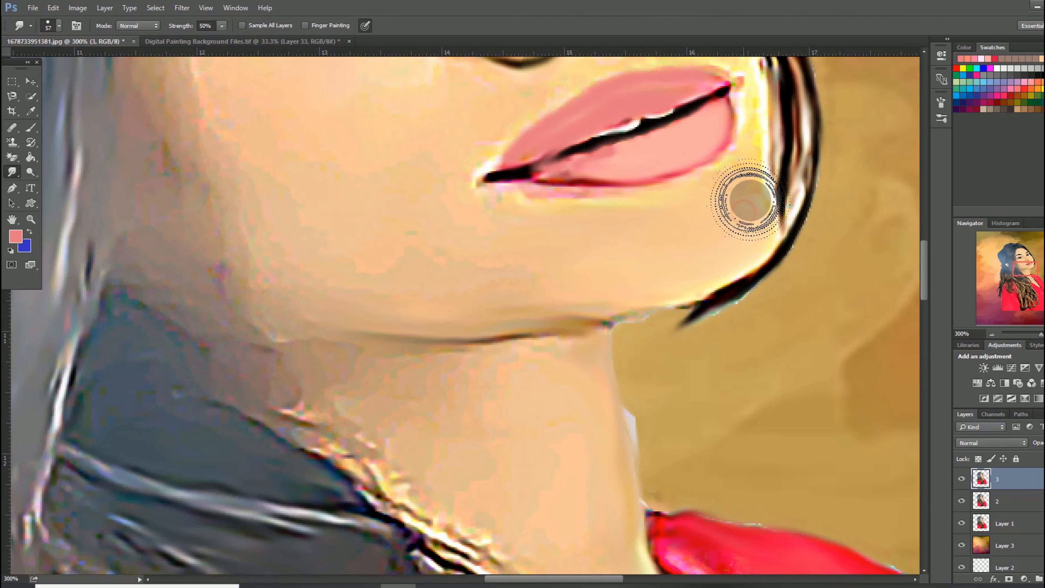
- Reduce the smudge brush to 34 px and smooth the skin beneath the lips and on the cheek beside the mouth
right_click(731, 201)
drag(811, 175, 805, 175)
mouse_move(747, 169)
mouse_down()
mouse_move(756, 130)
mouse_move(741, 164)
mouse_move(635, 213)
mouse_move(533, 212)
mouse_up()
scroll(697, 209, up, 4)
drag(753, 181, 747, 113)
scroll(691, 89, up, 1)
scroll(691, 89, up, 5)
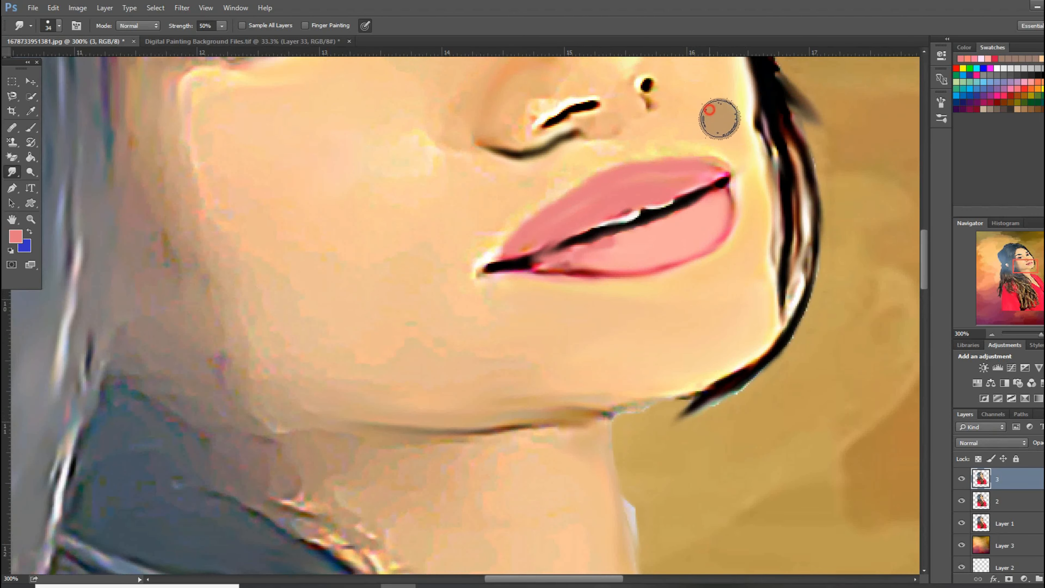
right_click(706, 104)
click(706, 104)
mouse_move(725, 96)
mouse_down()
mouse_move(739, 105)
mouse_move(728, 115)
mouse_up()
- Set the smudge brush to 13 px and soften the skin at the upper lip's edge, the mouth corner and the nostril
right_click(598, 195)
click(622, 175)
click(575, 196)
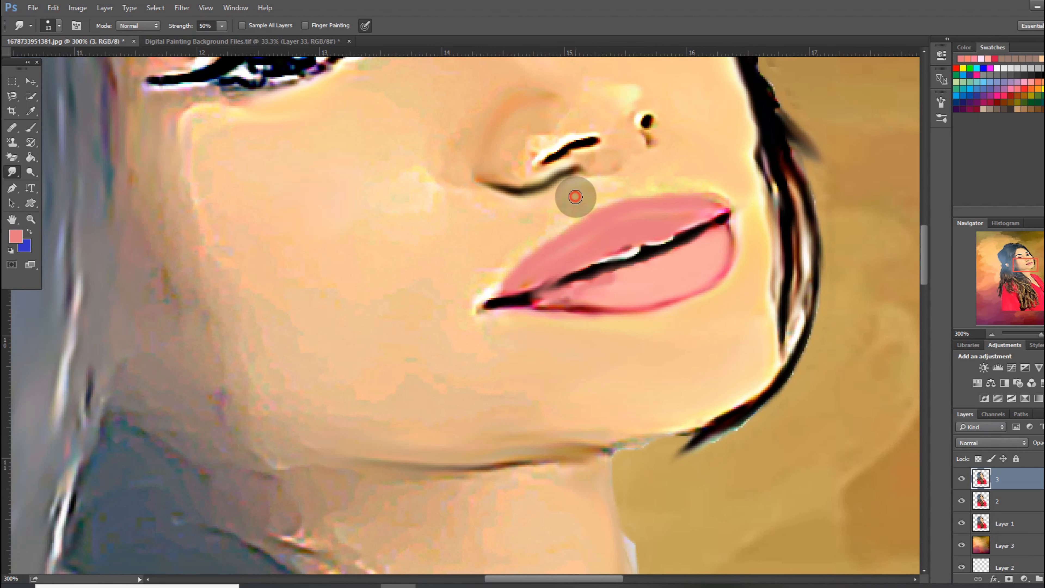
drag(491, 277, 496, 271)
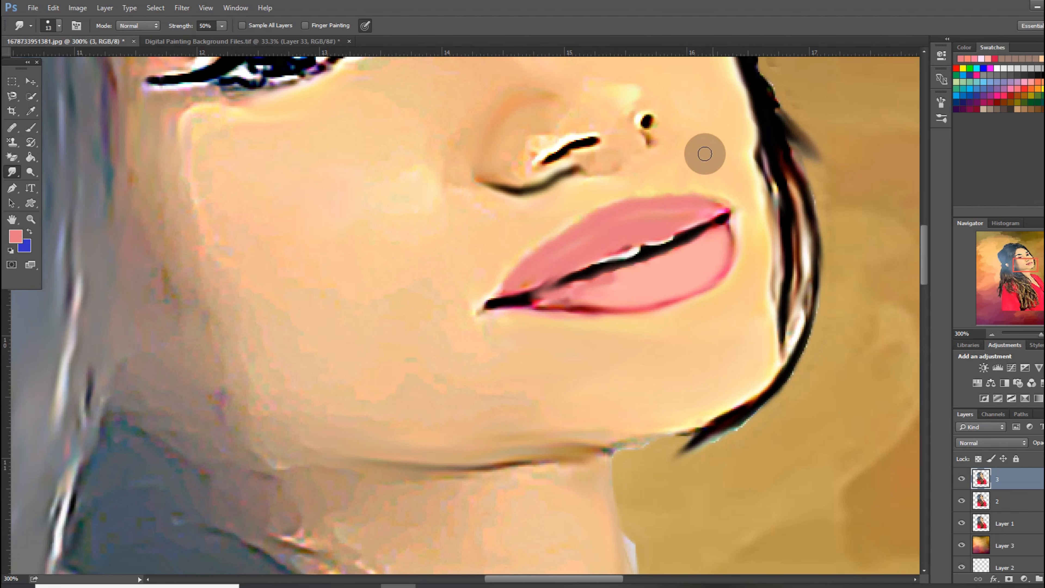
scroll(697, 155, up, 2)
drag(647, 208, 646, 203)
scroll(633, 159, up, 1)
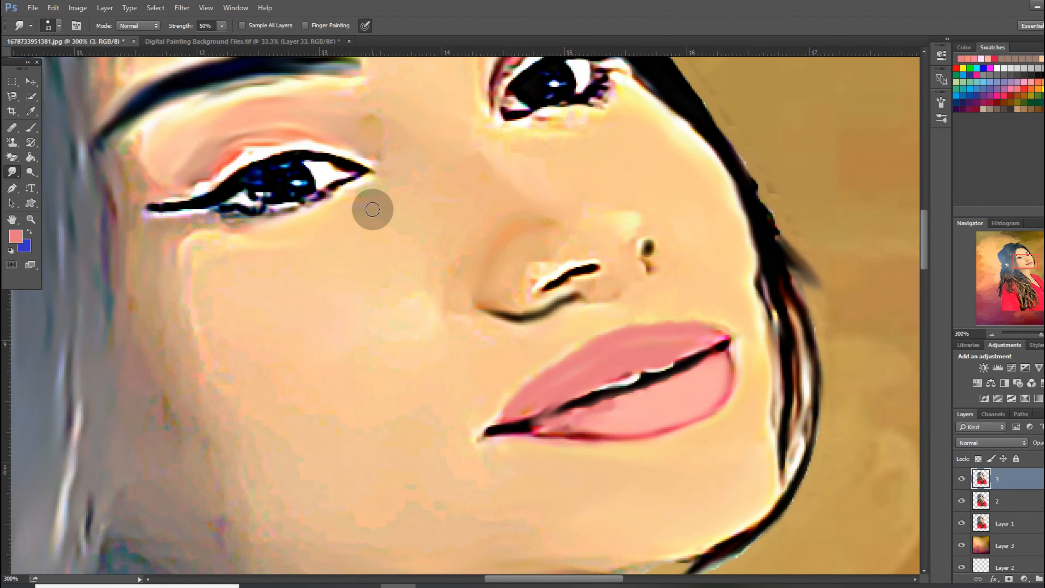
drag(1033, 333, 1017, 333)
right_click(453, 302)
click(424, 321)
right_click(502, 282)
click(469, 270)
key(ctrl+plus)
key(ctrl+plus)
key(ctrl+plus)
scroll(536, 213, up, 2)
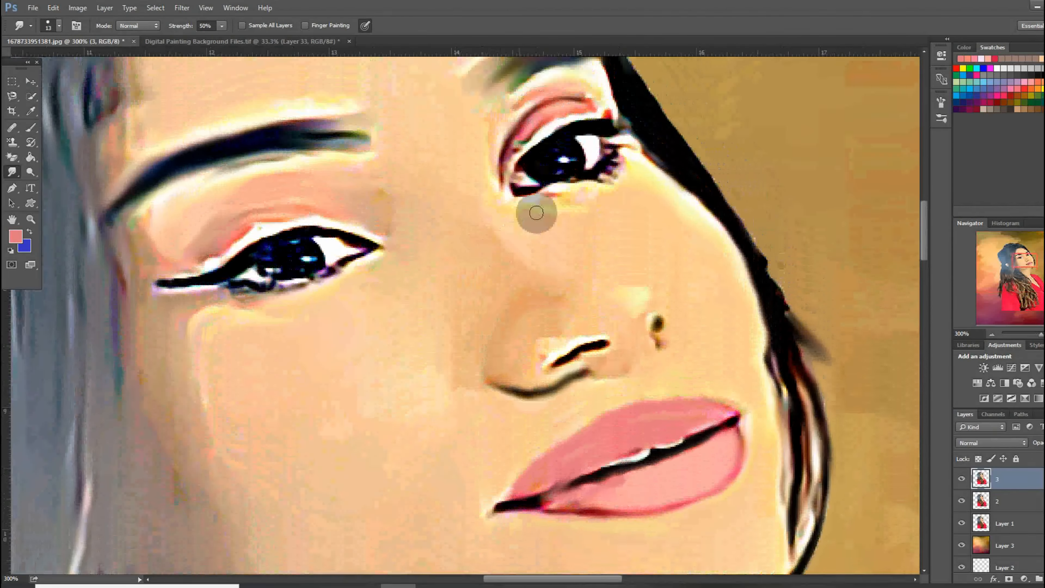
- Smudge the eyelids, lash lines and irises of both eyes smooth with the 13 px Smudge brush
drag(595, 167, 582, 169)
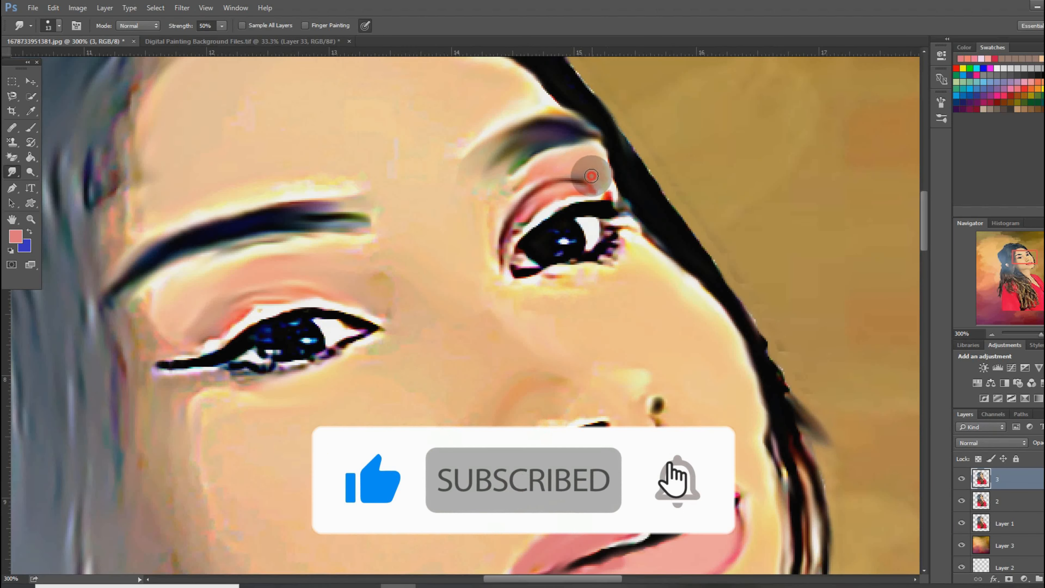
mouse_move(563, 214)
mouse_down()
mouse_move(627, 207)
mouse_move(575, 259)
mouse_move(630, 229)
mouse_up()
mouse_move(549, 296)
mouse_down()
mouse_move(513, 301)
mouse_move(501, 265)
mouse_move(524, 290)
mouse_up()
mouse_move(367, 335)
mouse_down()
mouse_move(265, 373)
mouse_move(222, 367)
mouse_move(375, 330)
mouse_move(302, 316)
mouse_move(154, 364)
mouse_up()
mouse_move(308, 340)
mouse_down()
mouse_move(288, 346)
mouse_move(312, 332)
mouse_up()
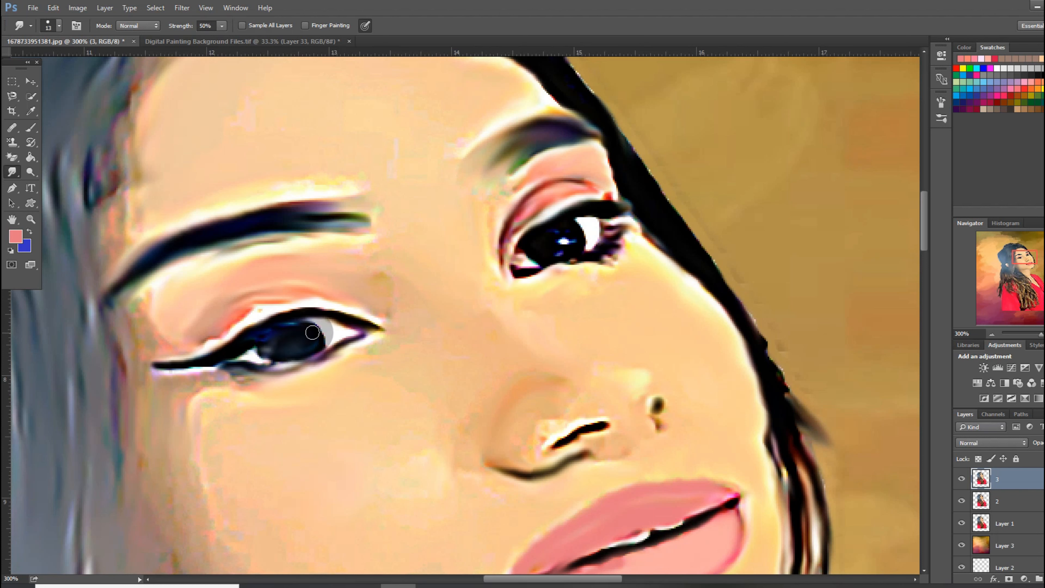
mouse_move(288, 295)
mouse_down()
mouse_move(240, 310)
mouse_move(295, 305)
mouse_move(306, 294)
mouse_move(378, 309)
mouse_move(279, 300)
mouse_move(246, 310)
mouse_move(243, 328)
mouse_move(210, 334)
mouse_move(203, 350)
mouse_move(372, 333)
mouse_up()
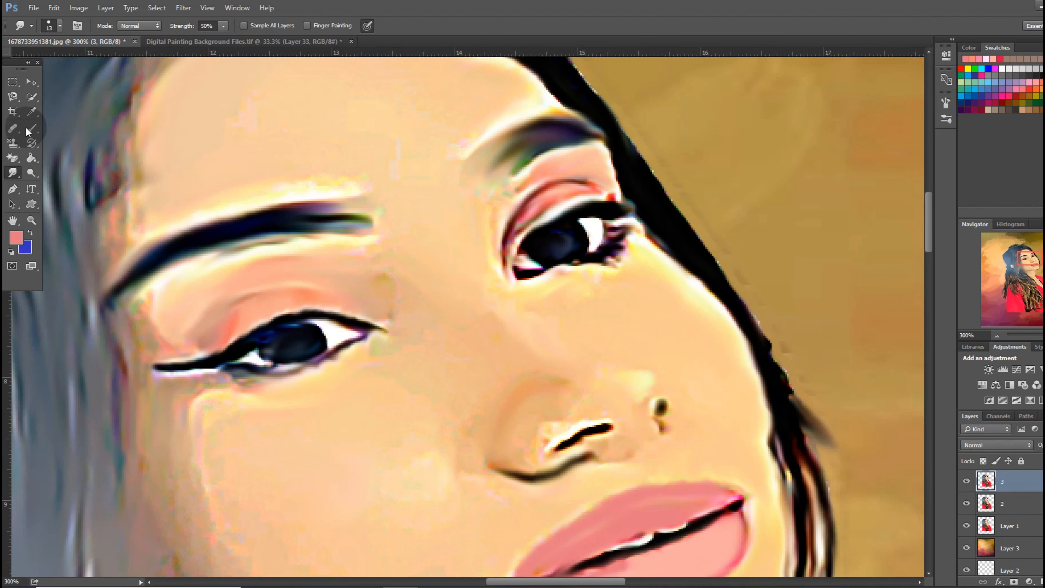
- Sample the dark iris colour and paint the lower lash lines of both eyes with a 3 px brush
click(31, 111)
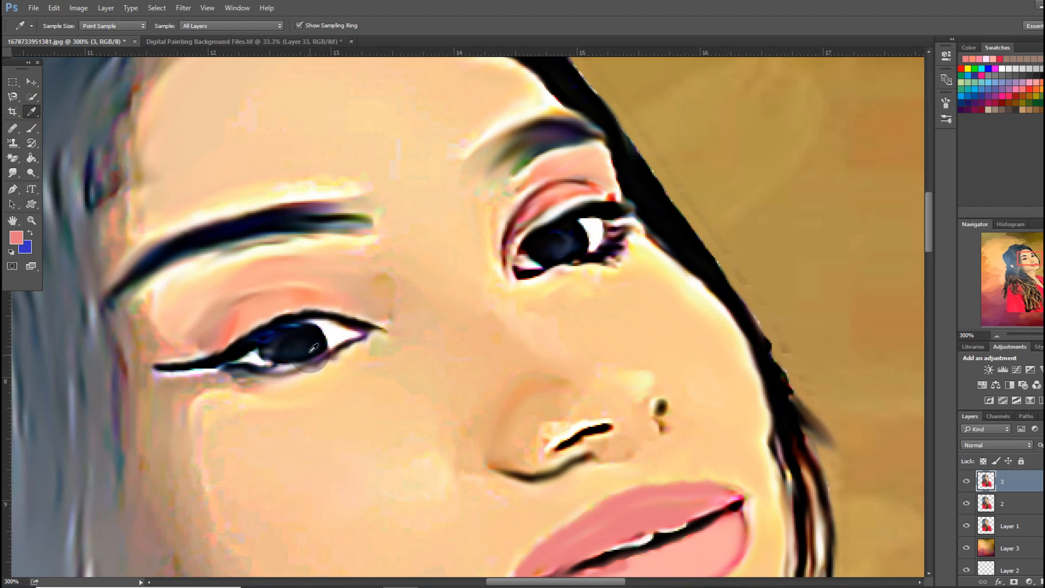
click(33, 126)
right_click(321, 332)
click(378, 173)
click(338, 224)
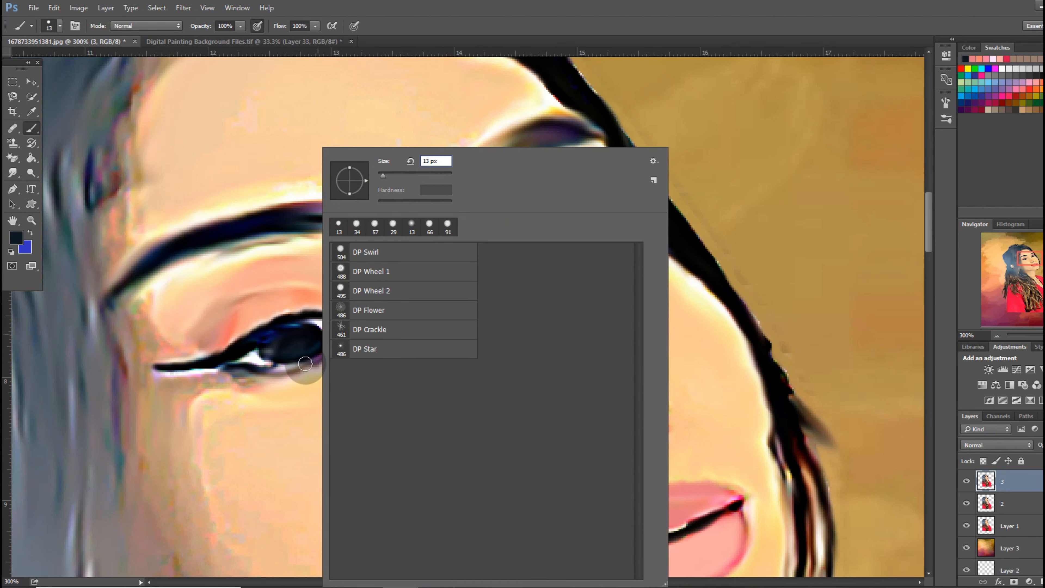
click(367, 174)
click(284, 376)
drag(351, 342, 278, 378)
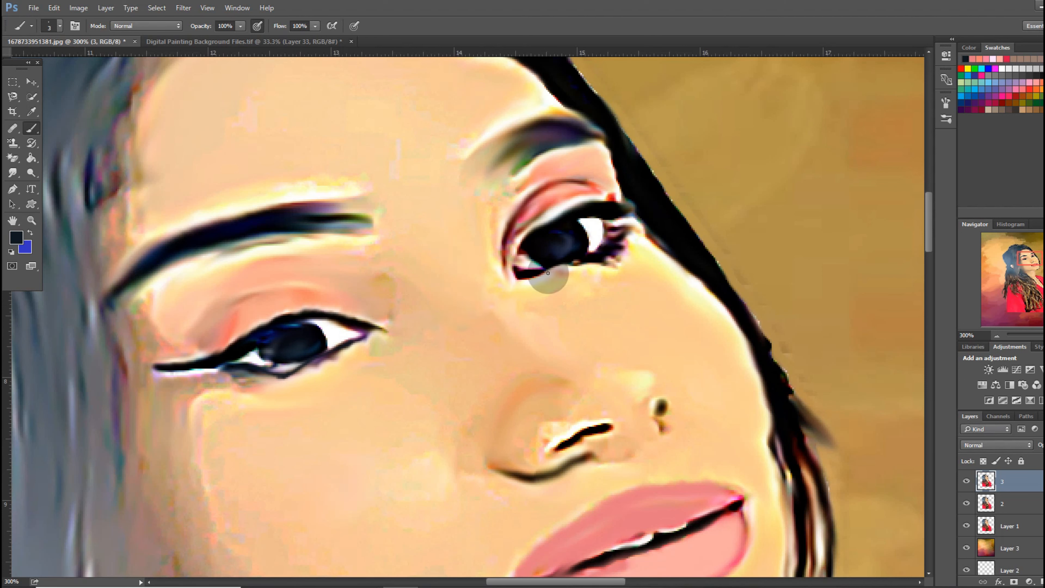
drag(543, 268, 515, 257)
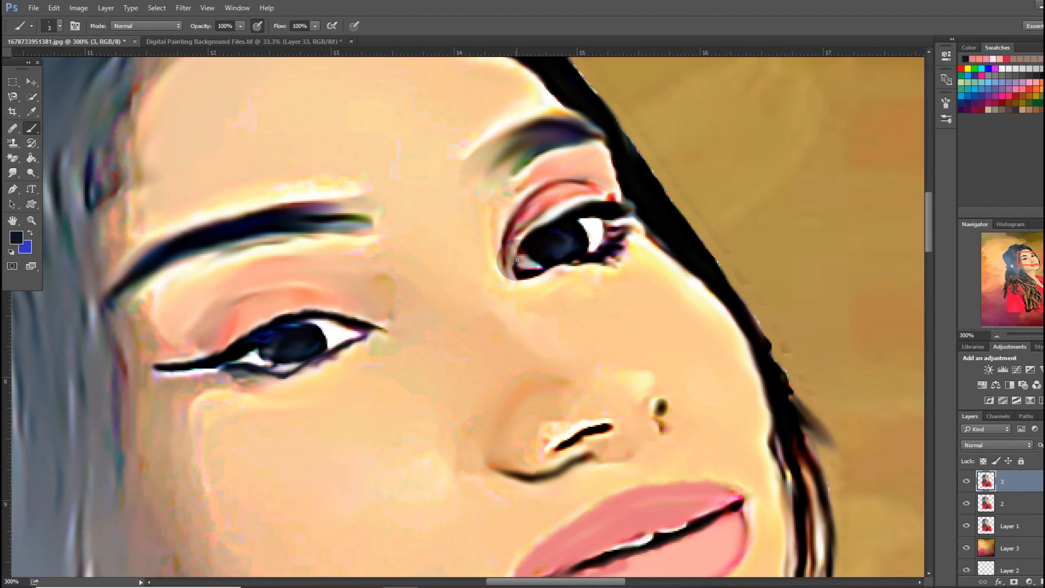
- Blend the painted lower lash line of the left-hand eye with the Smudge tool at 6 px
right_click(559, 148)
click(12, 173)
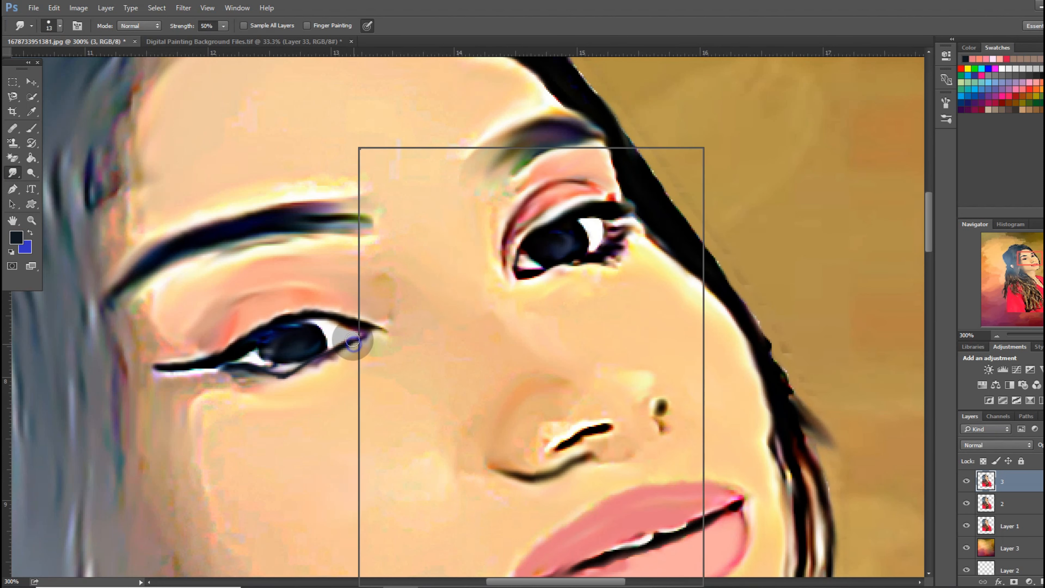
right_click(354, 346)
drag(417, 172, 415, 172)
click(346, 344)
mouse_move(362, 336)
mouse_down()
mouse_move(282, 372)
mouse_move(223, 368)
mouse_up()
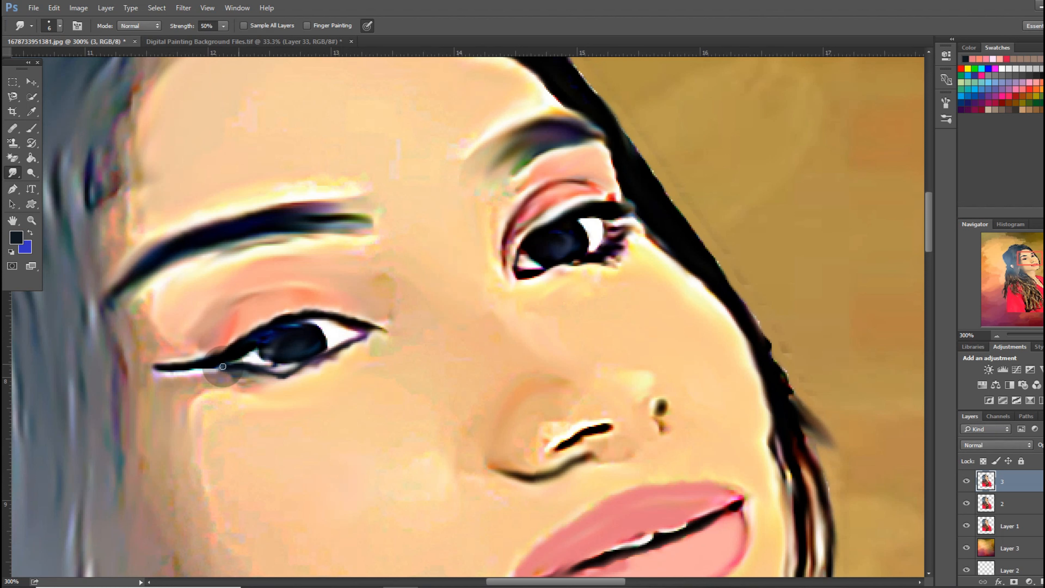
- Set the 3 px brush colour to blue 0033ff, paint radiating strokes in both irises, and undo the last stroke
right_click(536, 218)
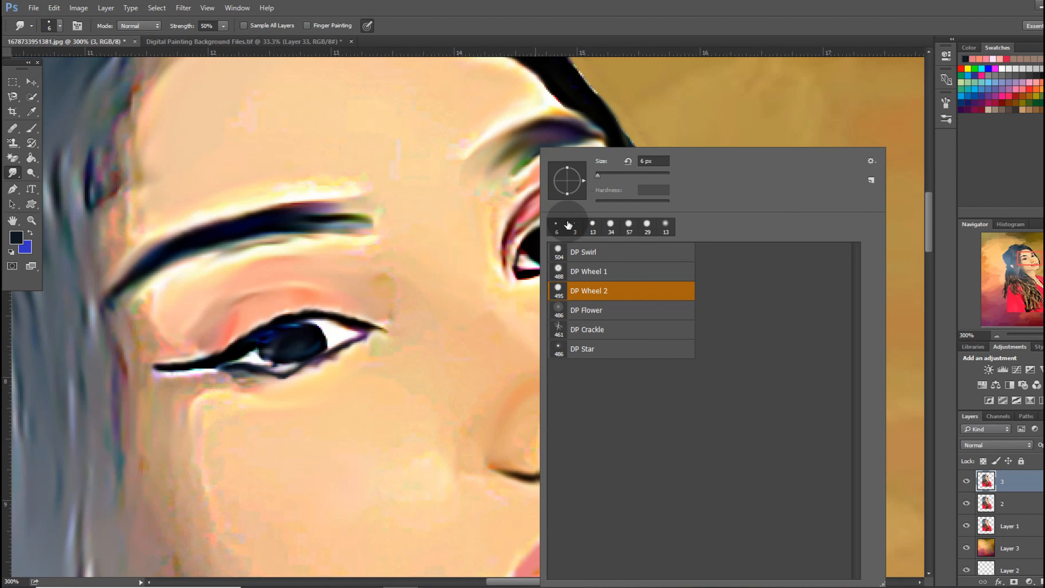
click(31, 128)
click(30, 233)
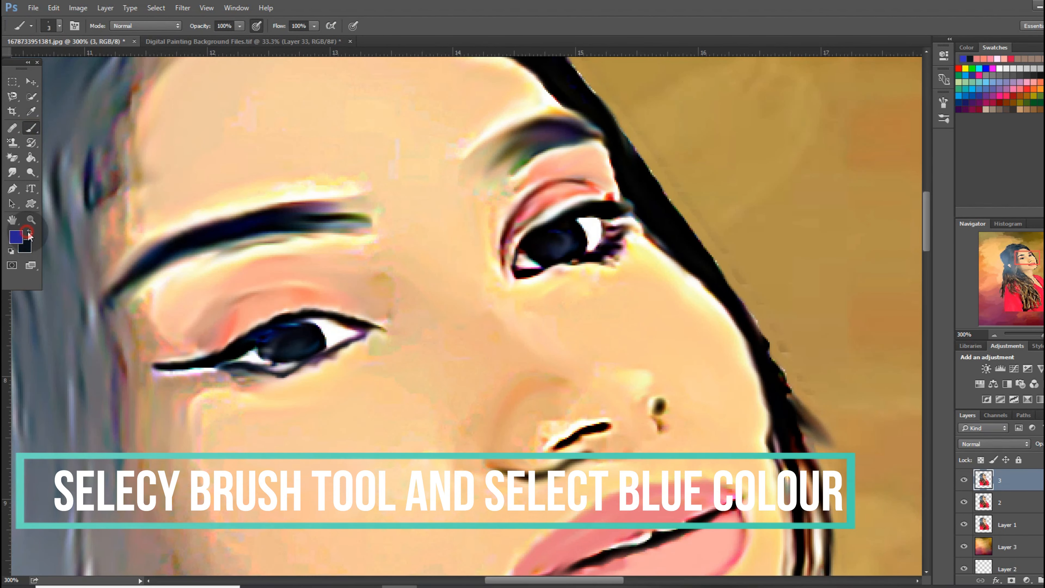
click(16, 237)
click(295, 333)
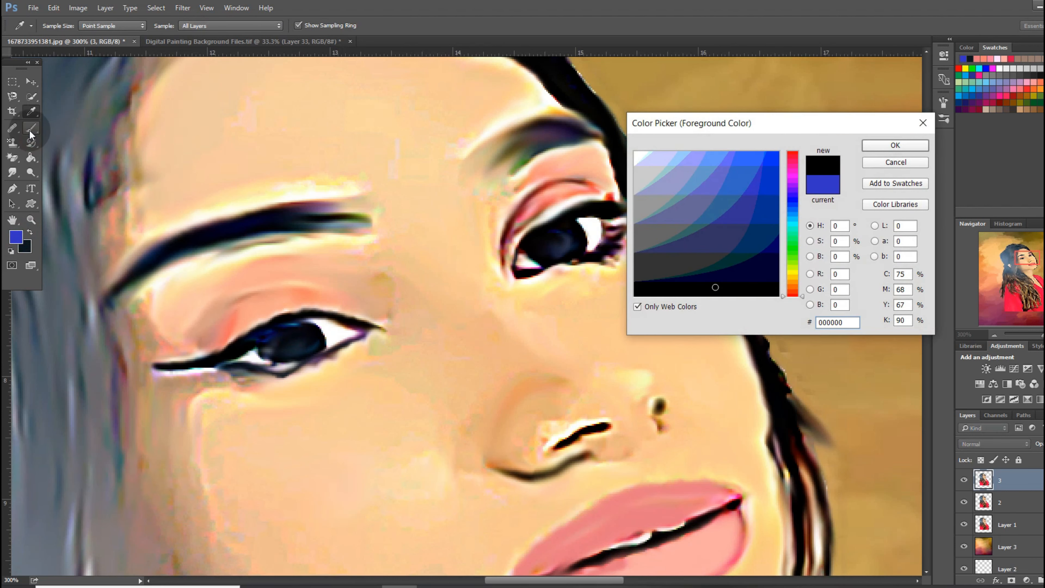
click(773, 161)
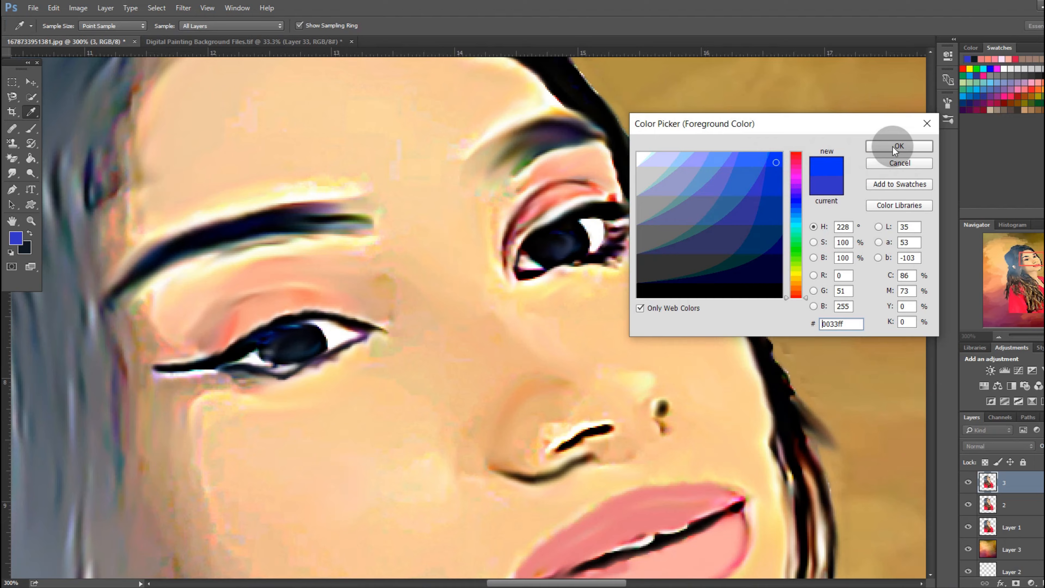
click(893, 149)
click(31, 128)
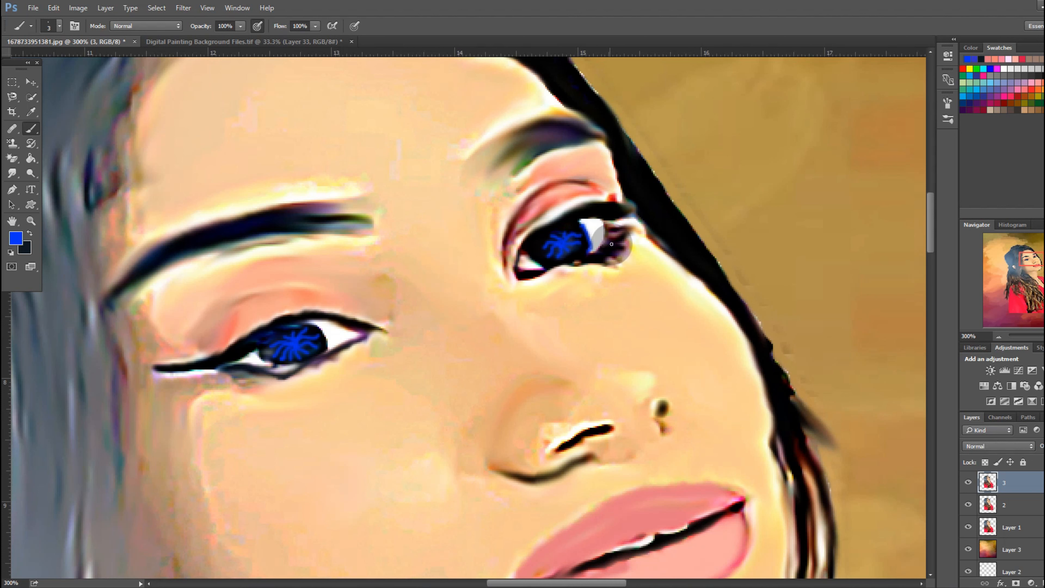
key(ctrl+z)
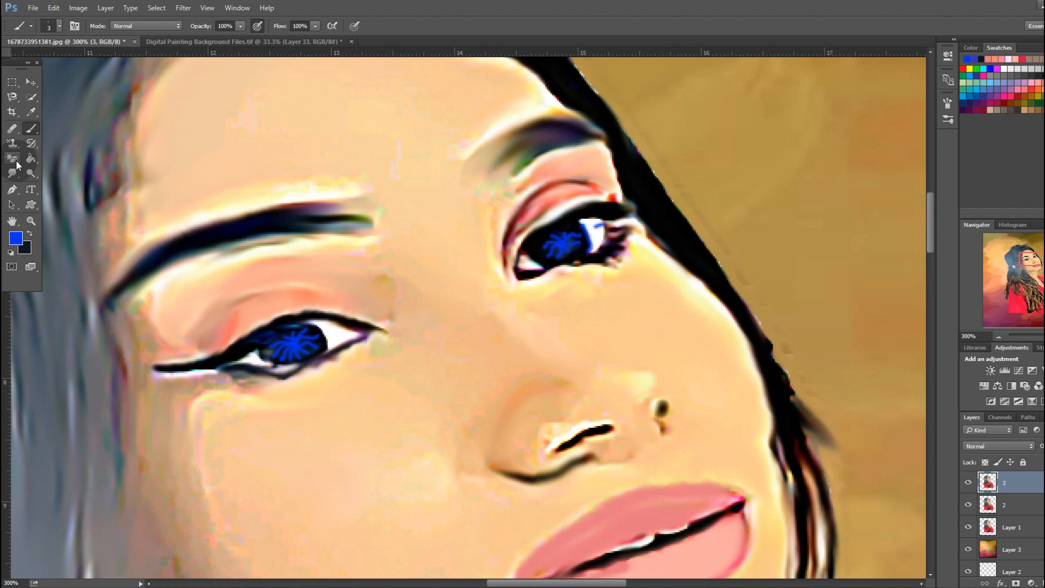
- Keep blue as the brush colour and paint further blue strokes around the rim of the left-hand iris
click(30, 233)
click(25, 247)
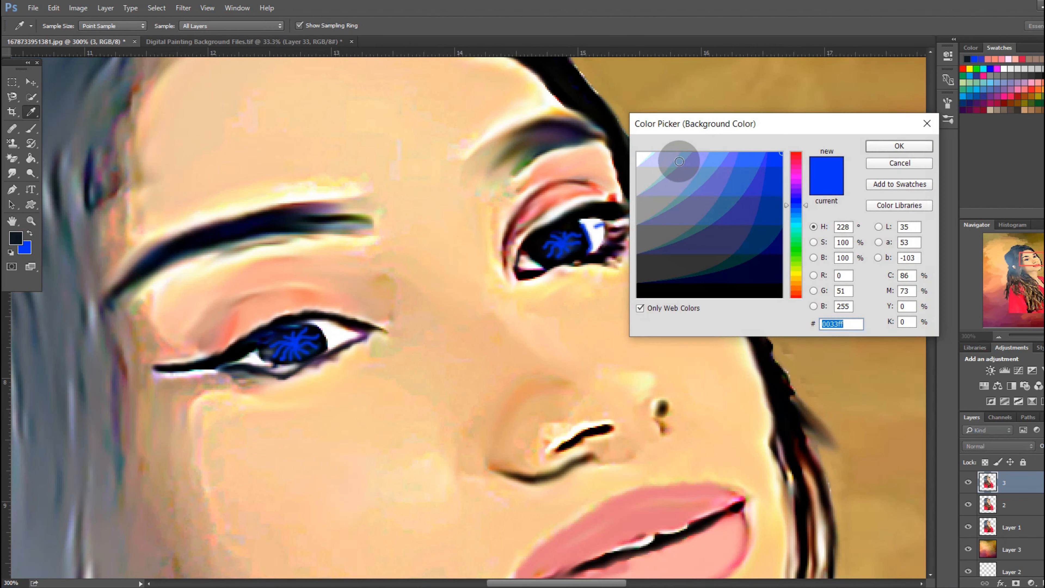
click(899, 145)
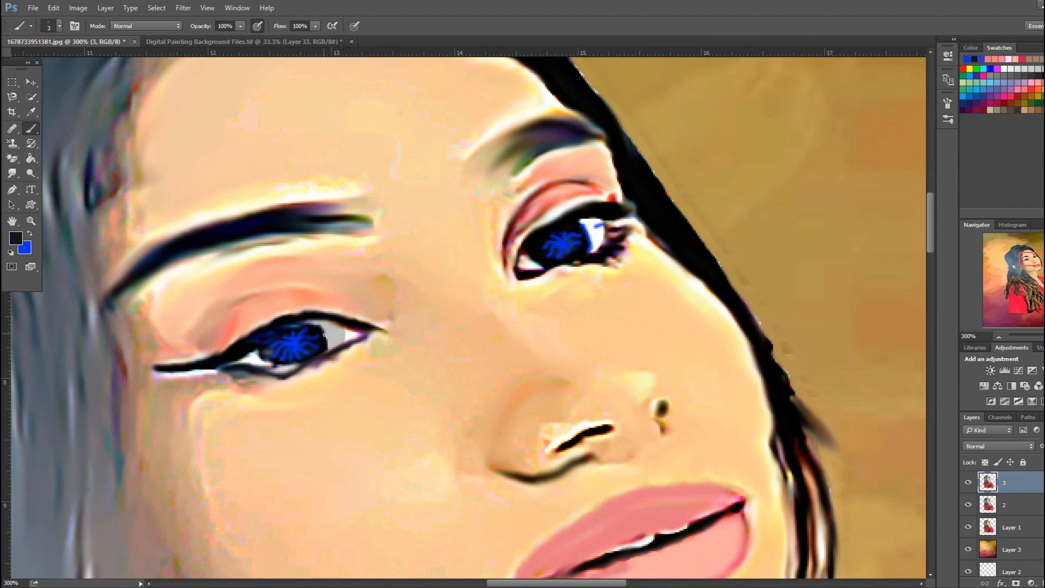
click(30, 234)
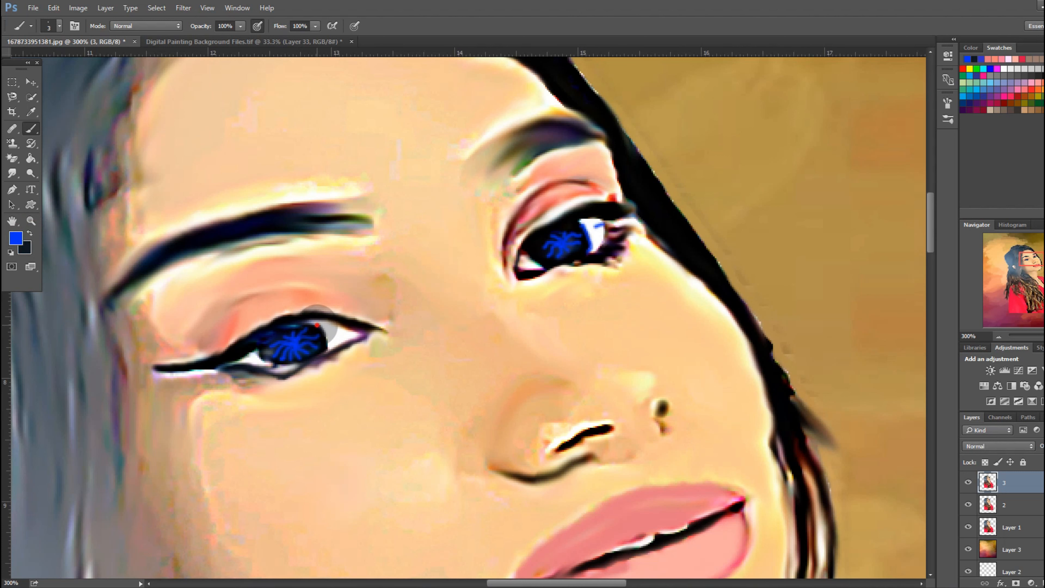
drag(327, 346, 259, 355)
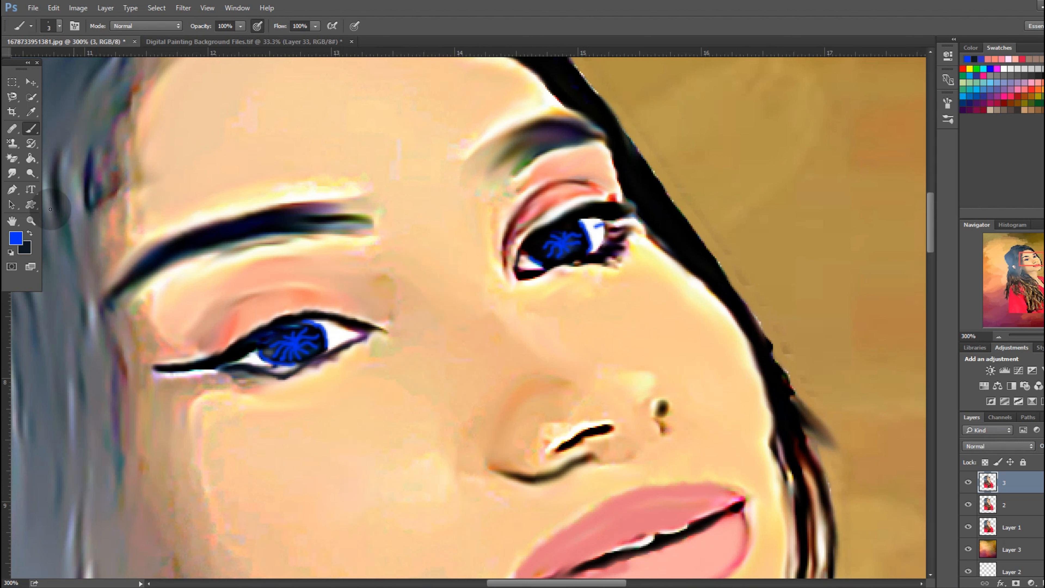
- Cover the stray blue mark in the right-hand eye with its sampled white, and smudge that eye's upper lid at 6 px
click(30, 128)
alt+click(597, 235)
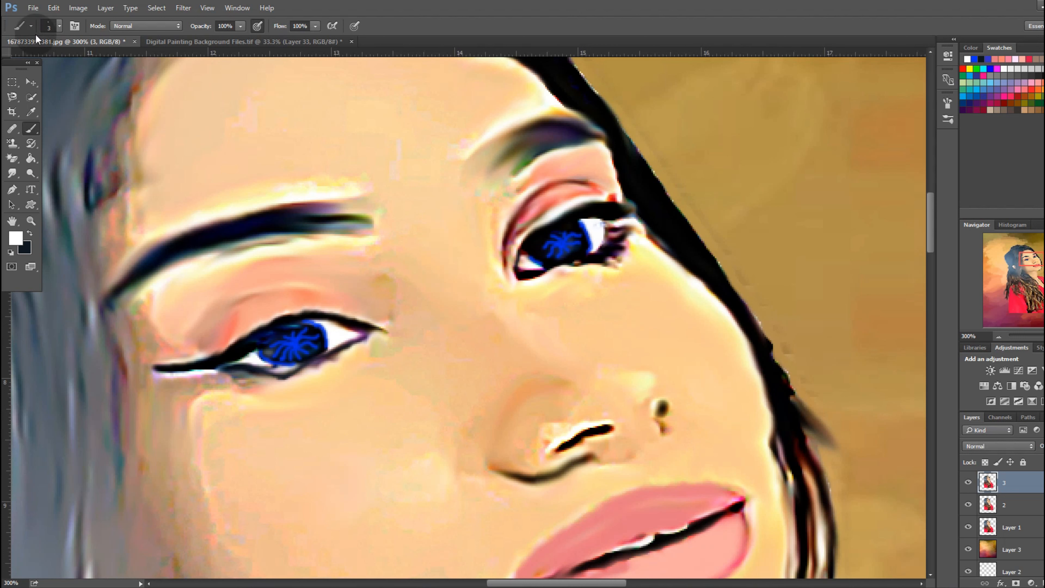
click(12, 173)
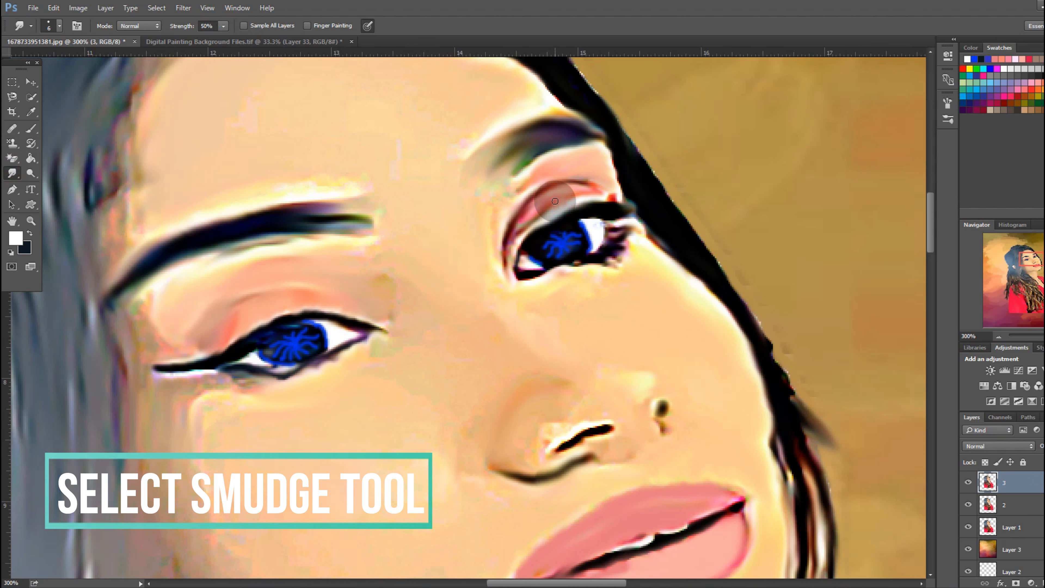
drag(560, 199, 562, 198)
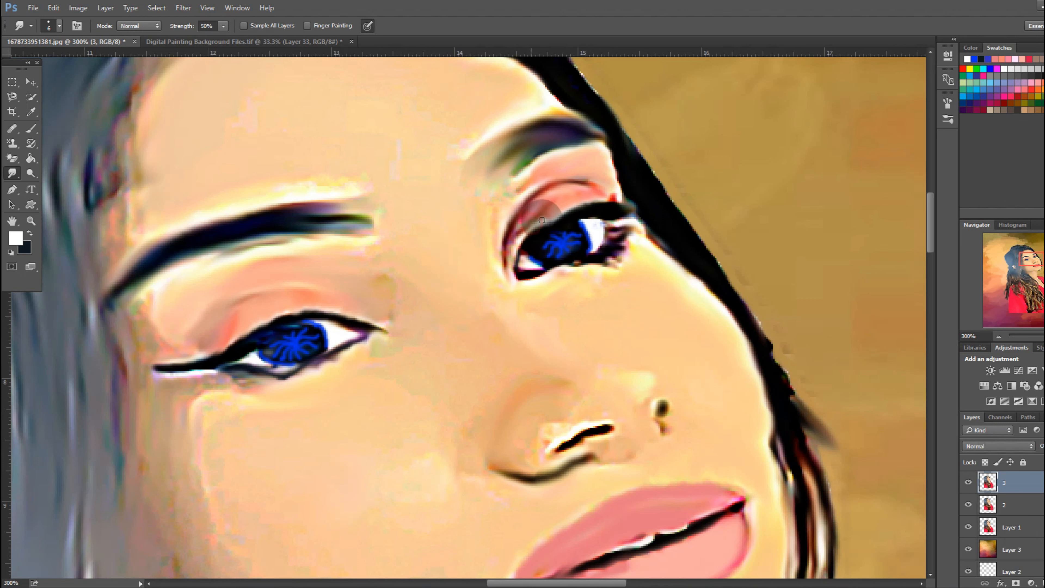
- Set the smudge brush to 40 px and smooth the forehead skin above and between the eyebrows
right_click(282, 117)
click(358, 146)
click(269, 165)
drag(329, 141, 323, 168)
mouse_move(345, 150)
mouse_down()
mouse_move(350, 167)
mouse_move(331, 177)
mouse_up()
mouse_move(324, 160)
mouse_down()
mouse_move(274, 185)
mouse_move(246, 191)
mouse_move(192, 179)
mouse_move(226, 195)
mouse_move(278, 177)
mouse_move(389, 185)
mouse_move(439, 124)
mouse_move(467, 131)
mouse_move(470, 147)
mouse_move(506, 85)
mouse_move(539, 103)
mouse_up()
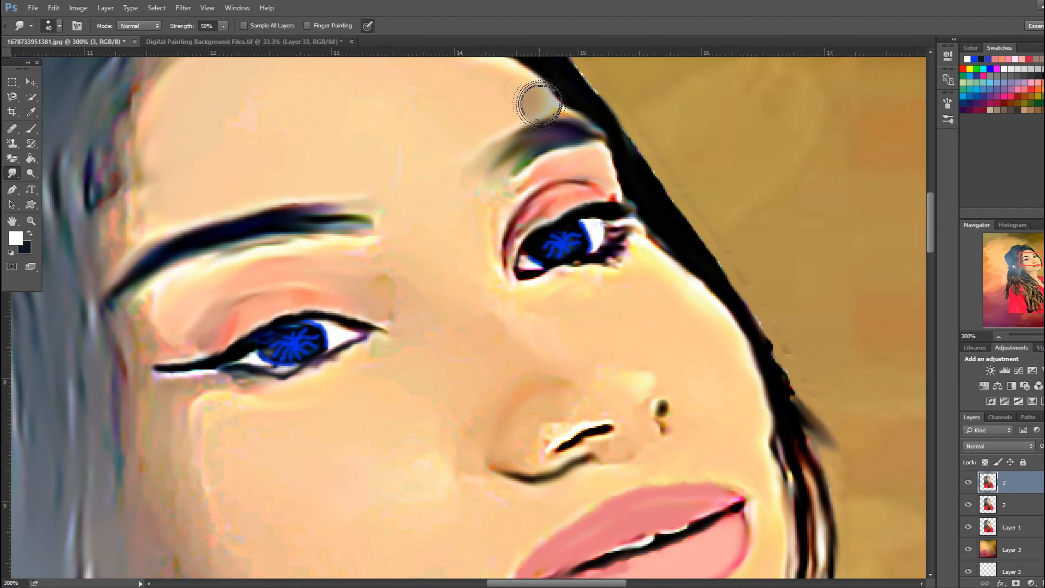
scroll(458, 149, up, 3)
mouse_move(458, 149)
mouse_down()
mouse_move(468, 148)
mouse_move(455, 164)
mouse_move(430, 145)
mouse_up()
scroll(425, 94, up, 2)
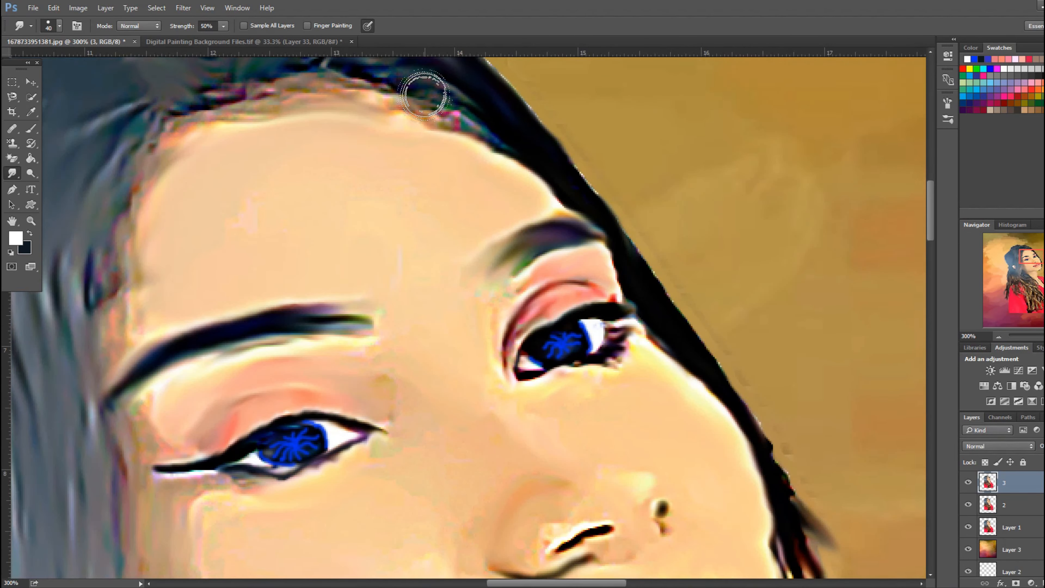